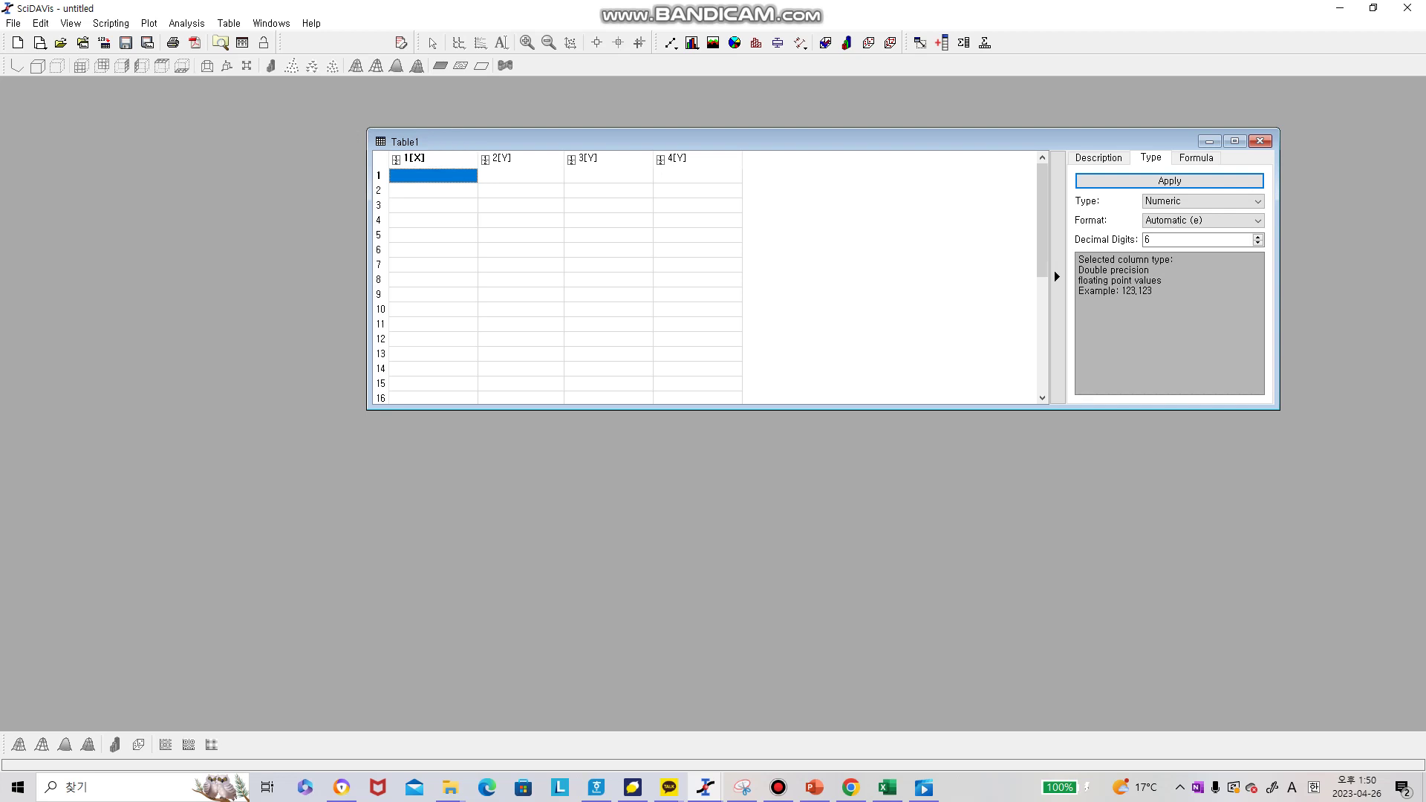
Paste the copied two-column data into Table1 from the first cell and move the values of column 2 to column 3
{"action": "key", "text": "ctrl+v"}
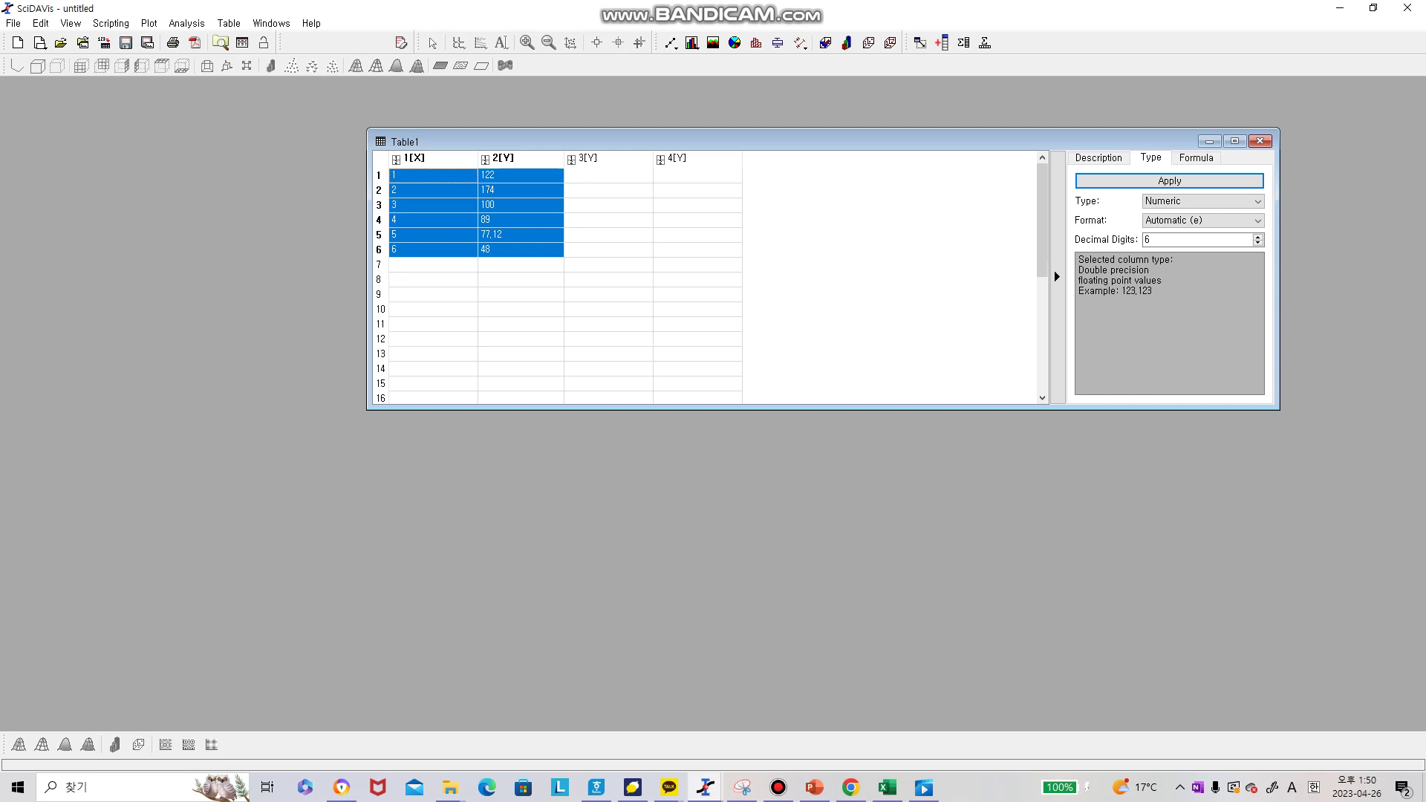
{"action": "left_click", "coordinate": [608, 191]}
{"action": "left_click_drag", "start_coordinate": [521, 175], "coordinate": [520, 250]}
{"action": "key", "text": "ctrl+x"}
{"action": "left_click", "coordinate": [608, 175]}
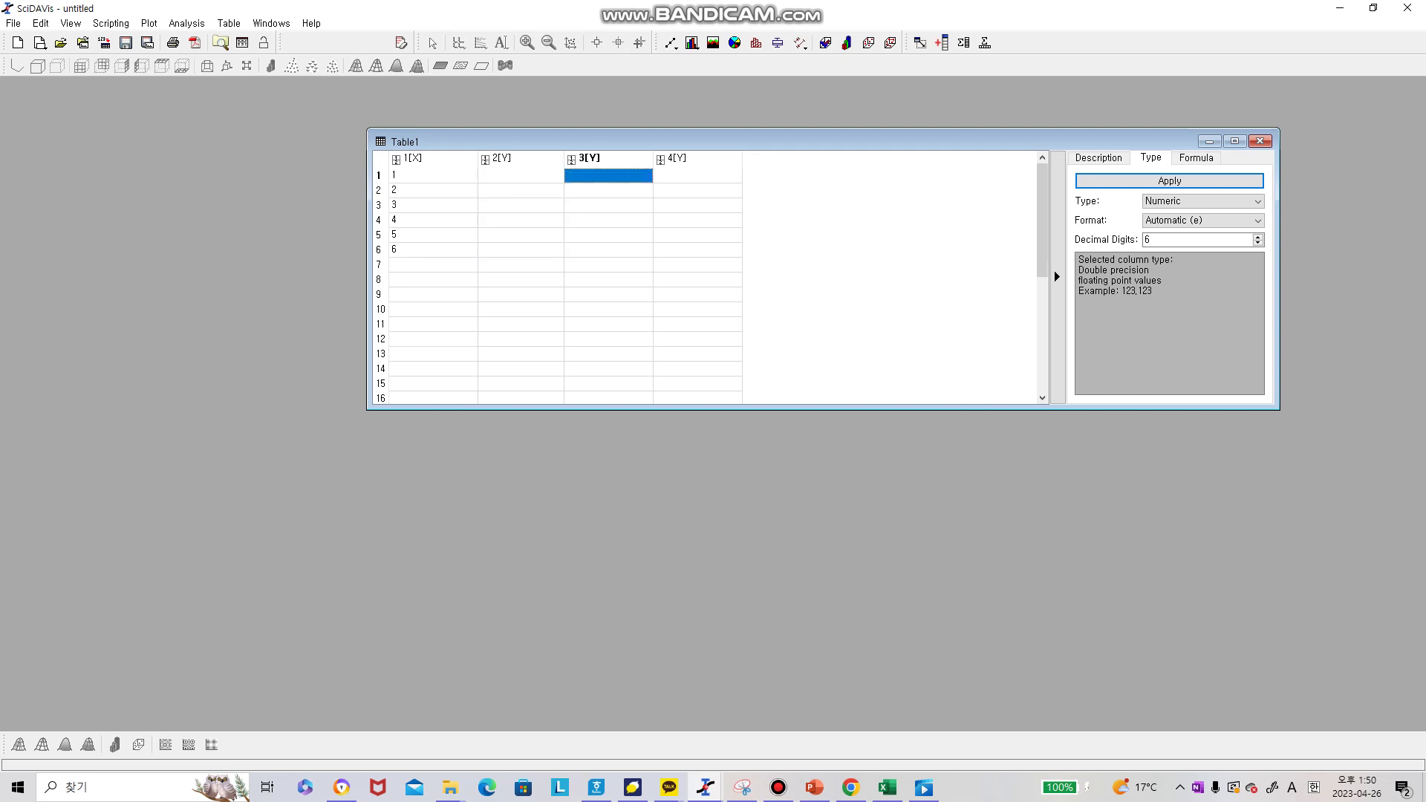
{"action": "key", "text": "ctrl+v"}
{"action": "left_click", "coordinate": [521, 265]}
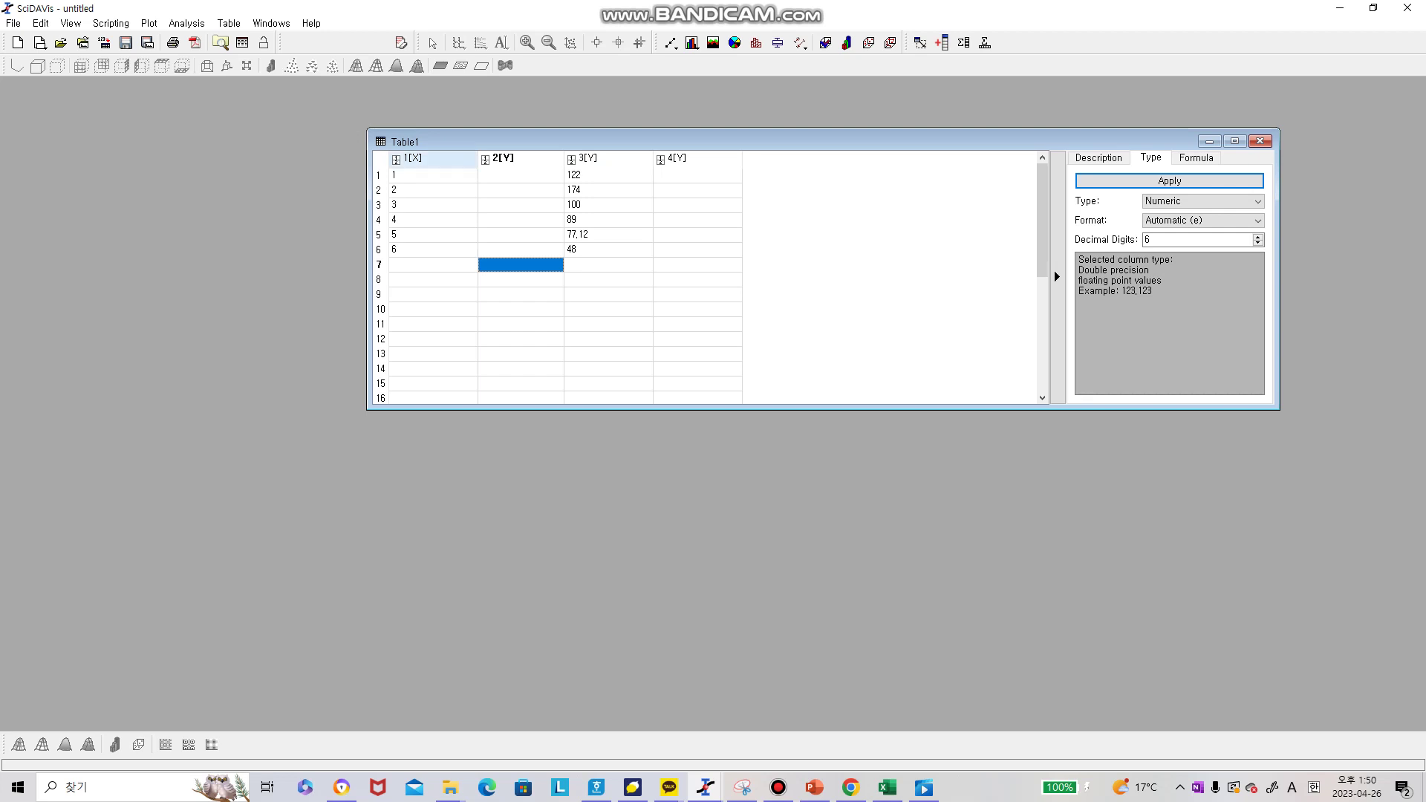
Plot column 3 against column 1 as a line graph and move the graph window up beside the table
{"action": "left_click", "coordinate": [432, 158]}
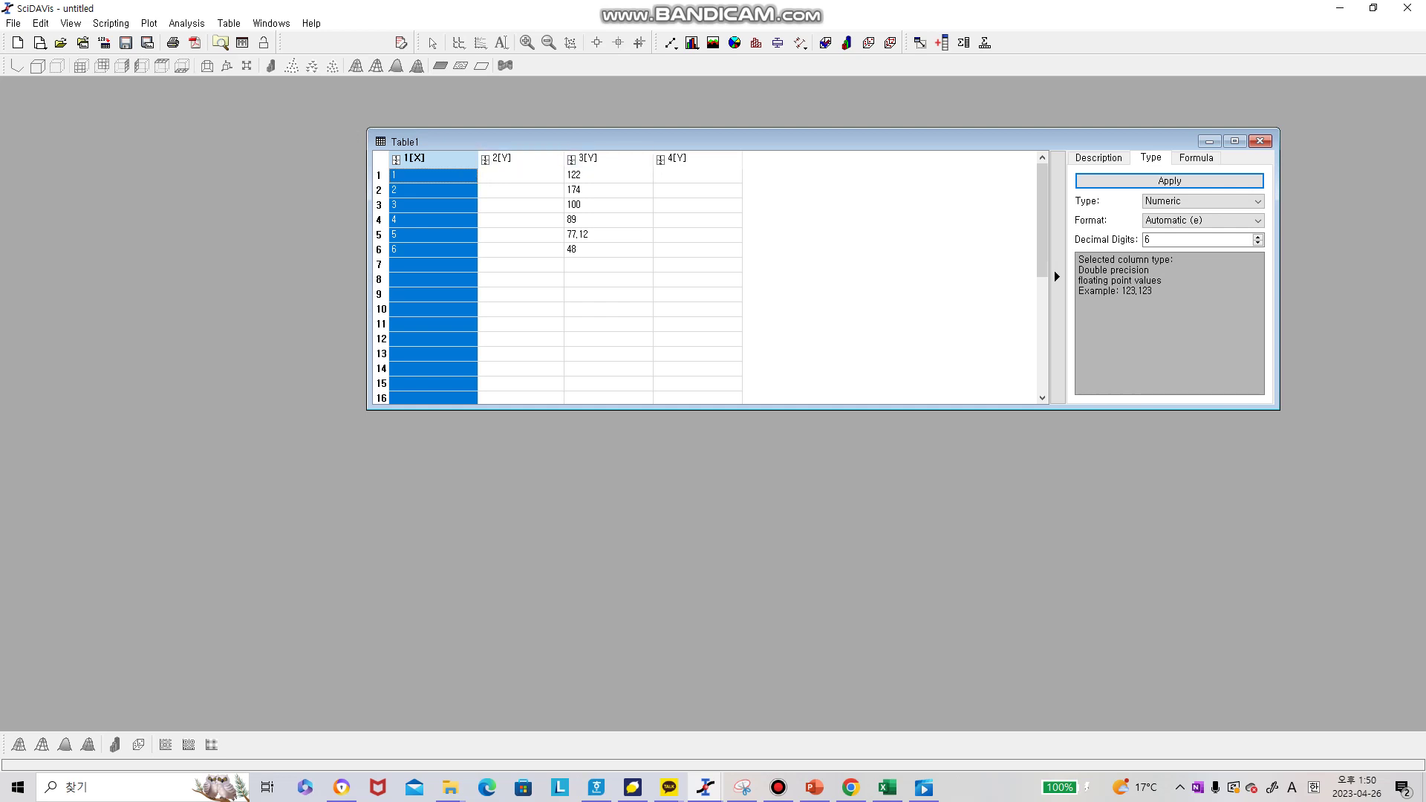
{"action": "left_click", "coordinate": [607, 158], "text": "ctrl"}
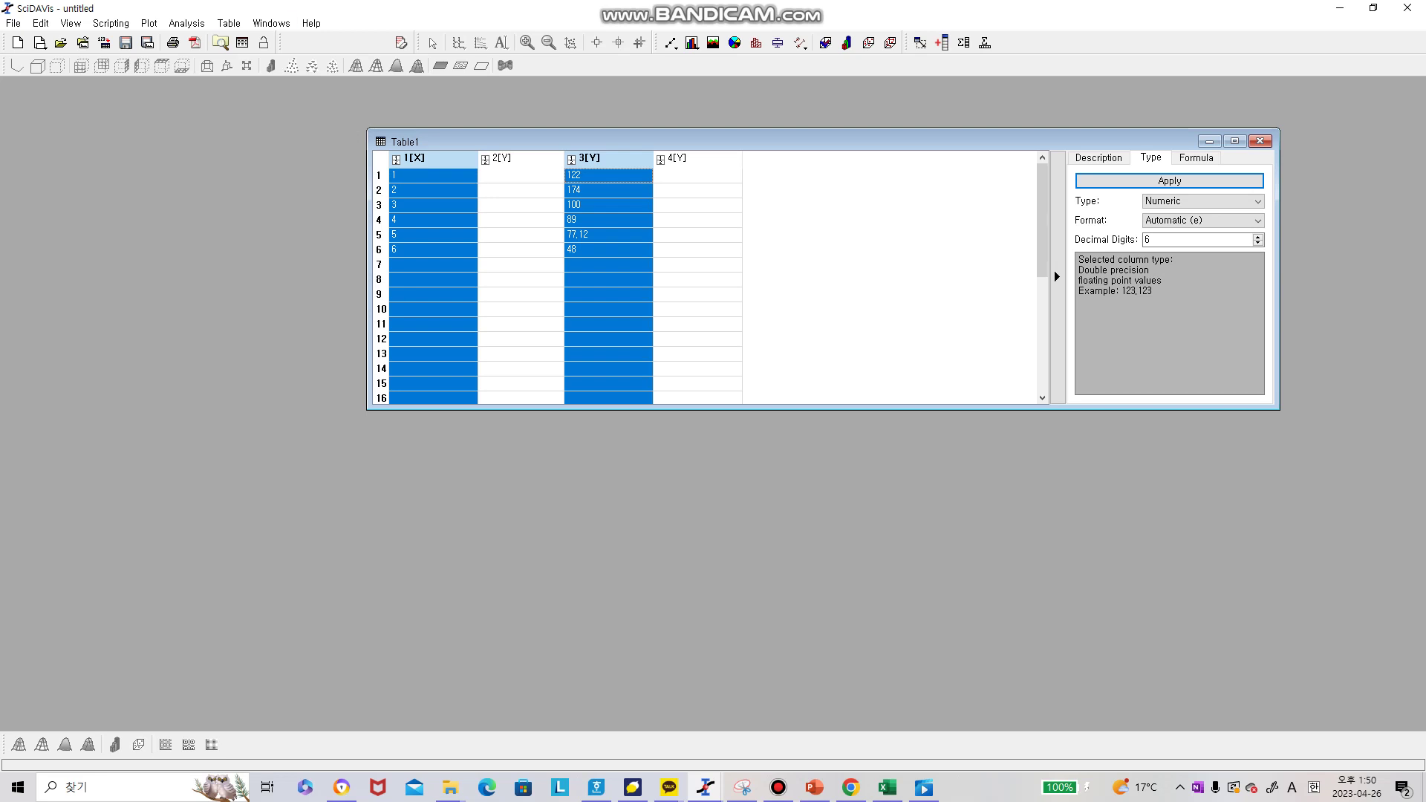
{"action": "left_click", "coordinate": [149, 23]}
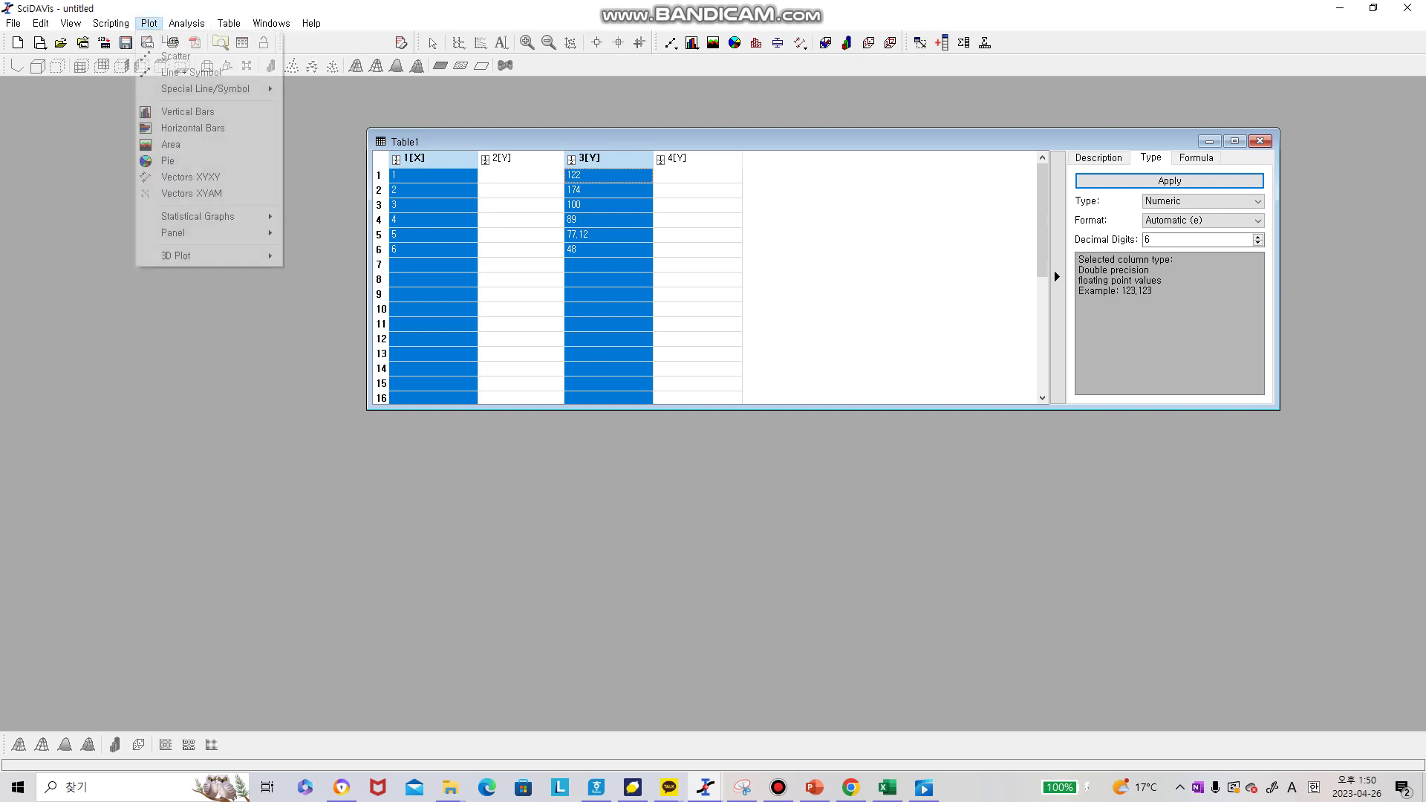
{"action": "left_click", "coordinate": [160, 39]}
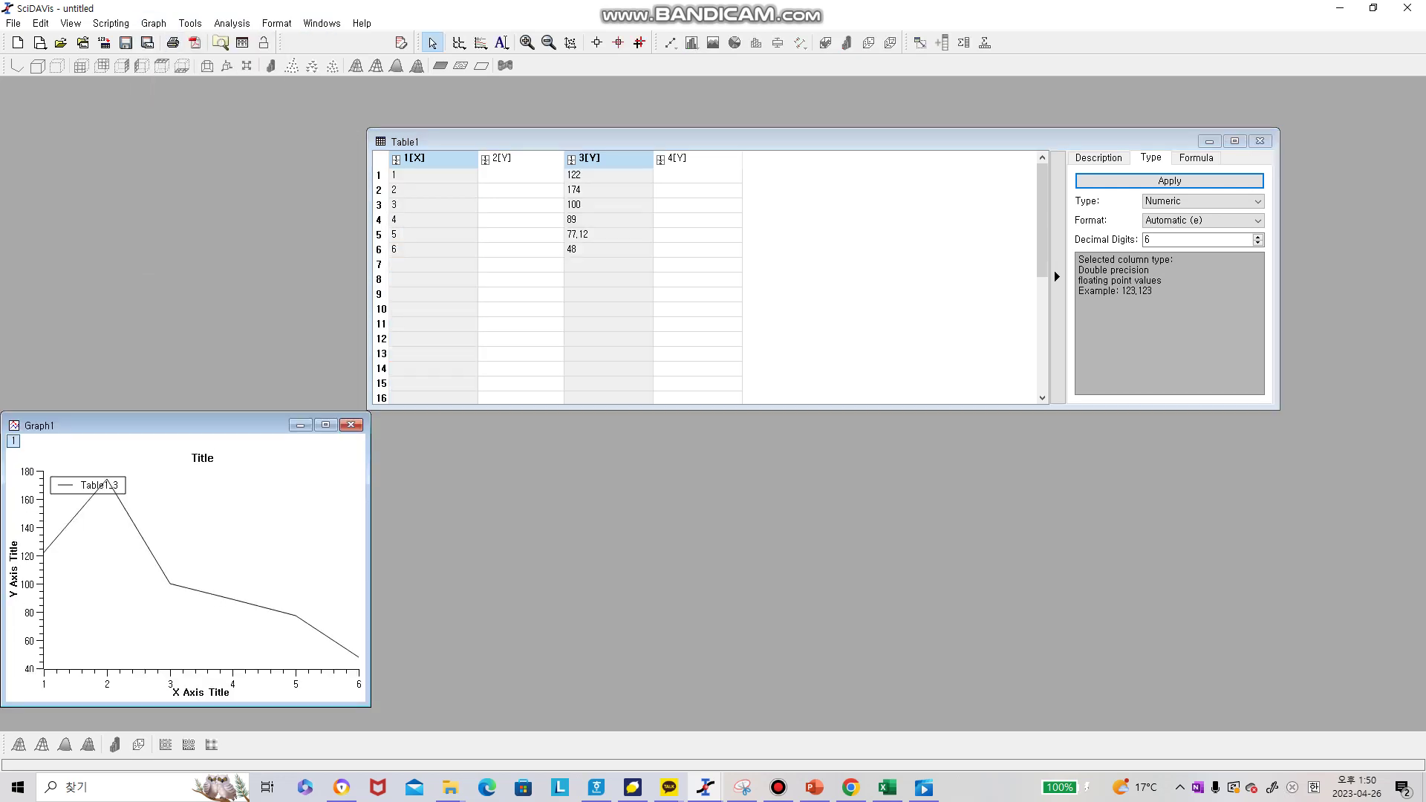
{"action": "left_click_drag", "start_coordinate": [164, 425], "coordinate": [229, 275]}
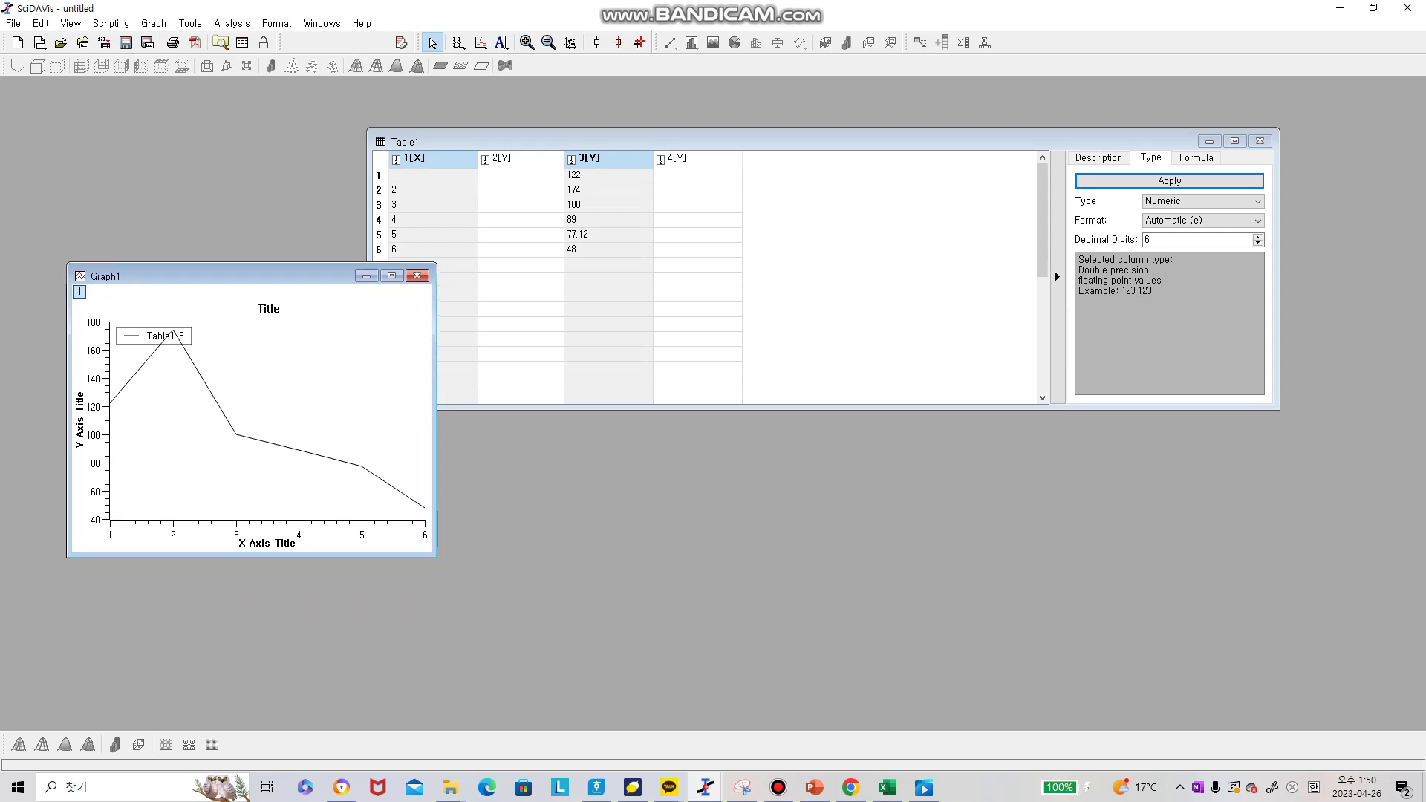
{"action": "left_click_drag", "start_coordinate": [229, 276], "coordinate": [226, 229]}
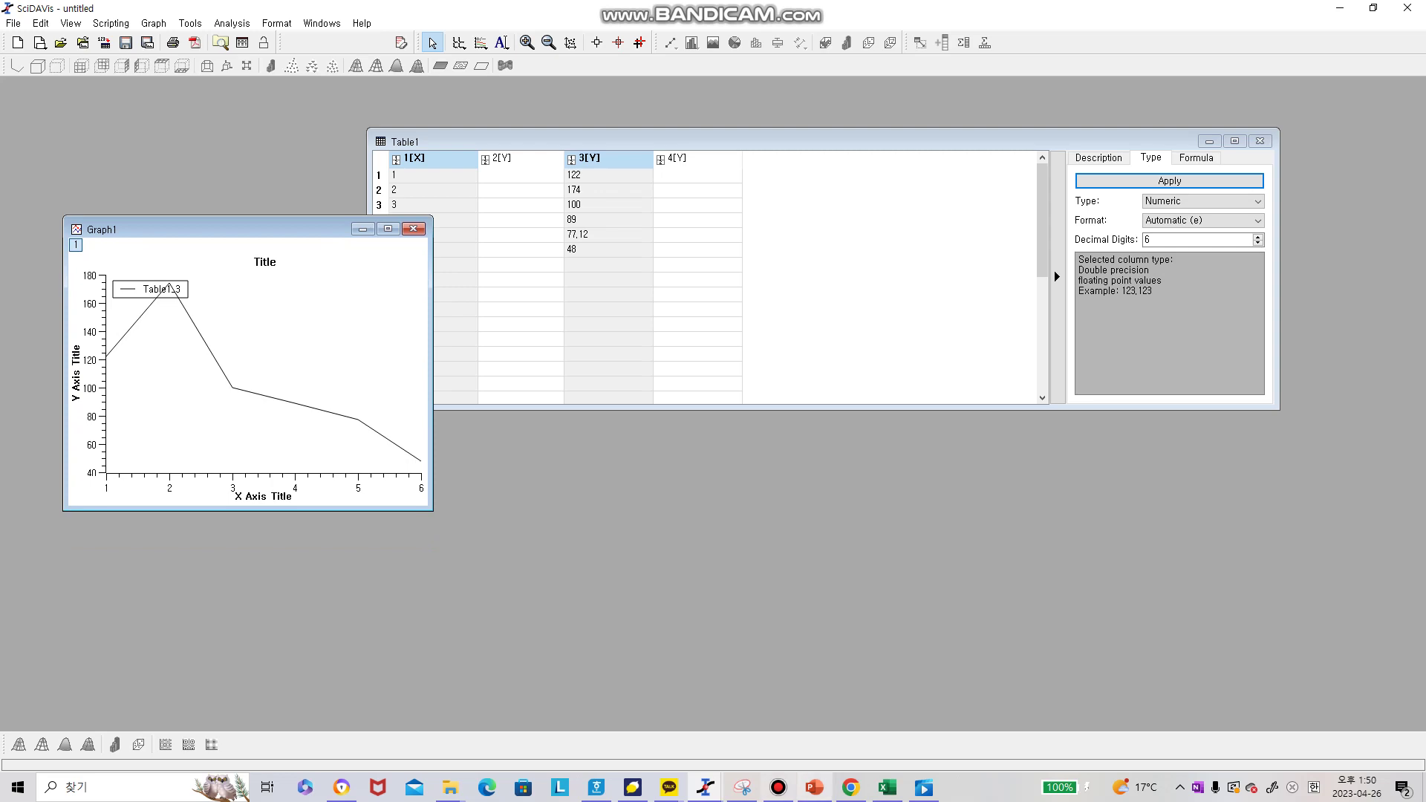
Compare the line graph with example ex) 1 on the Line plotting slide in PowerPoint, moving the graph window clear of the table
{"action": "left_click", "coordinate": [814, 787]}
{"action": "left_click", "coordinate": [705, 787]}
{"action": "left_click", "coordinate": [814, 787]}
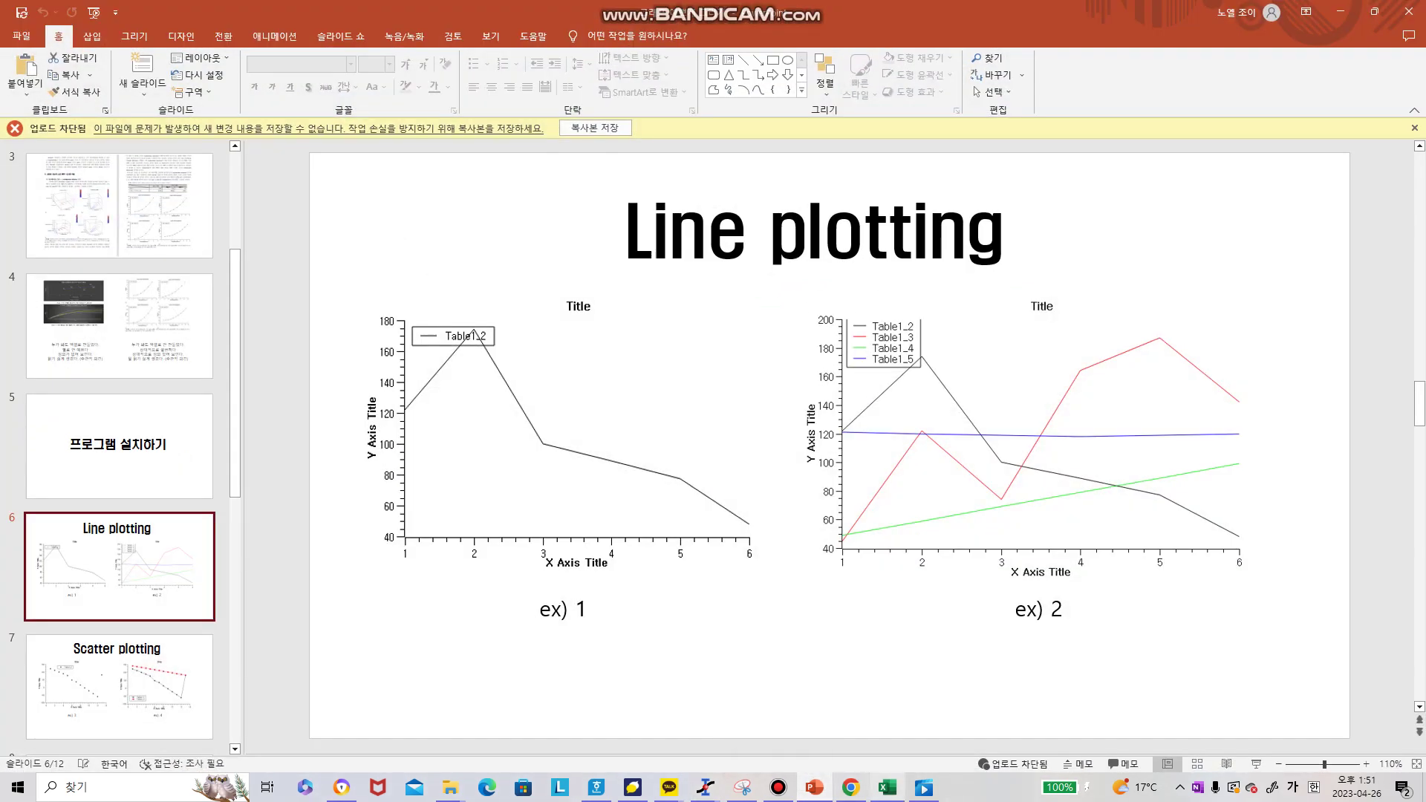
{"action": "left_click", "coordinate": [705, 787]}
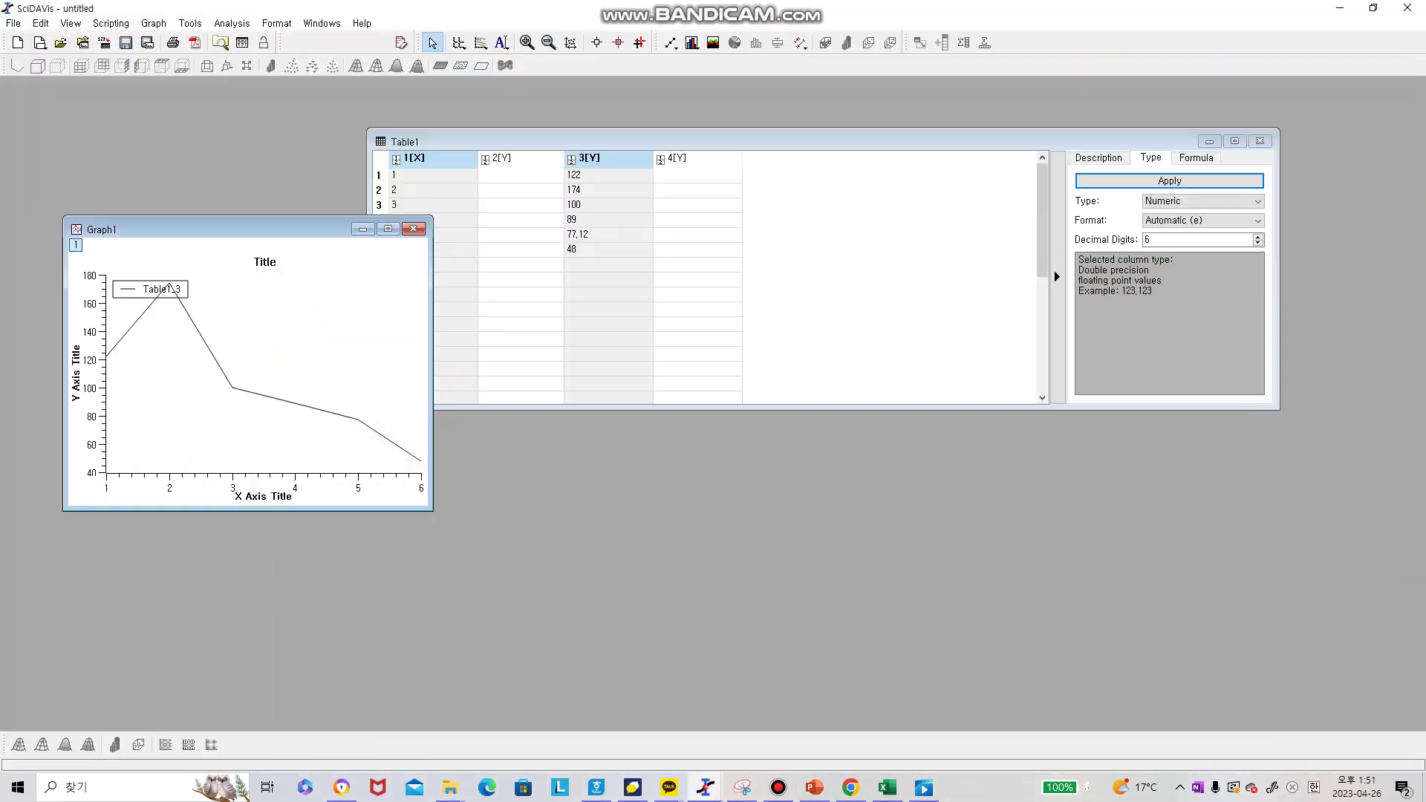
{"action": "left_click_drag", "start_coordinate": [245, 228], "coordinate": [195, 414]}
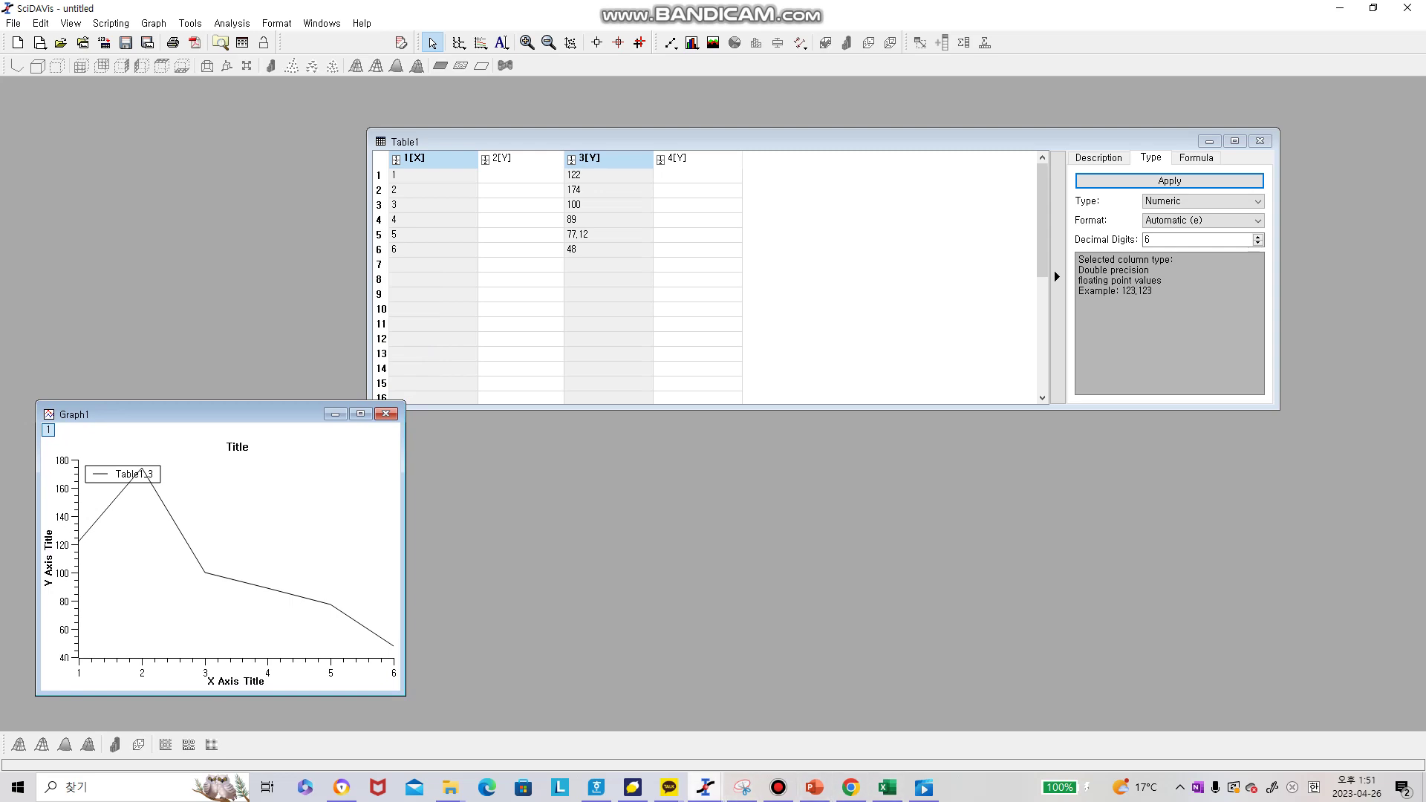
{"action": "left_click", "coordinate": [704, 787]}
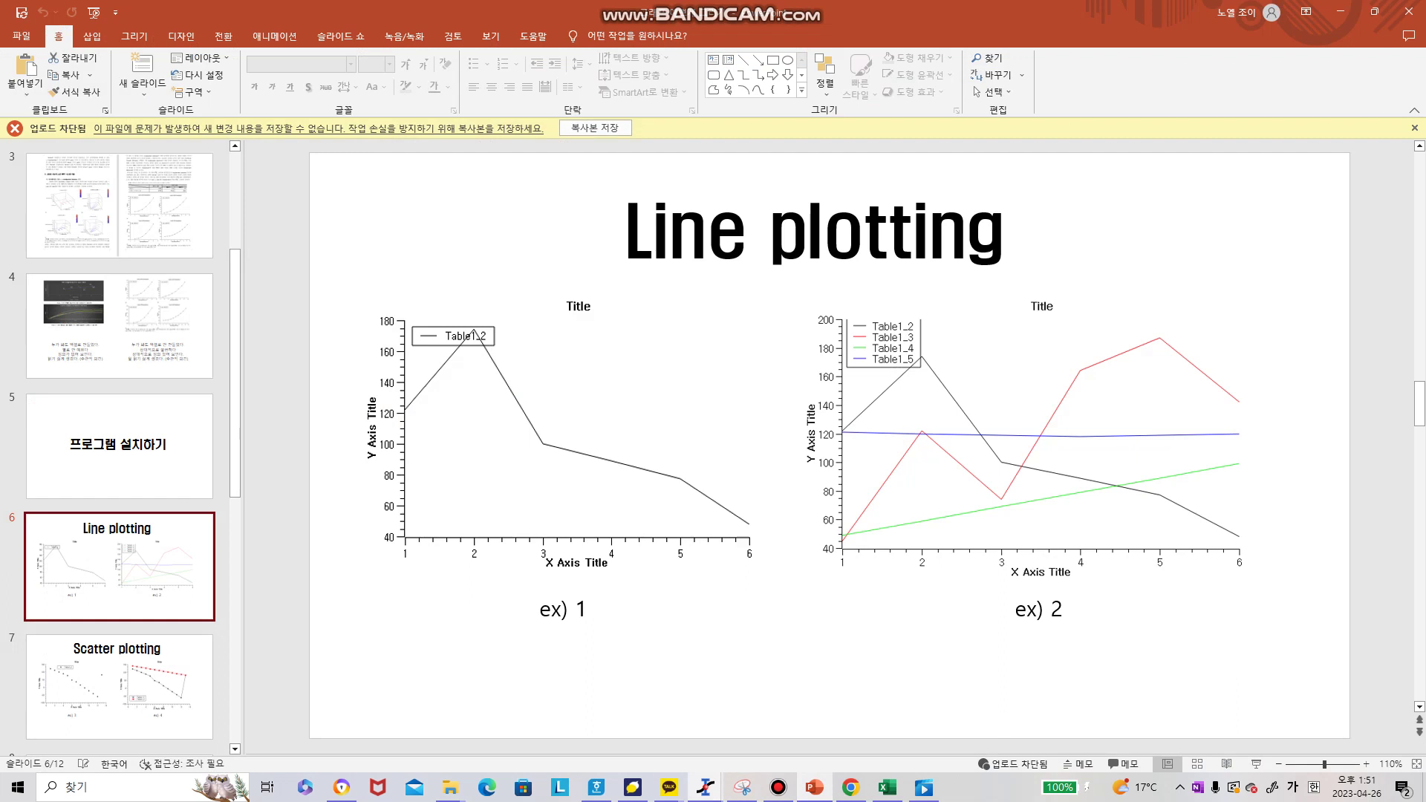
Switch to the Excel workbook and copy the range A3:E8 from the ex2 sheet
{"action": "mouse_move", "coordinate": [888, 789]}
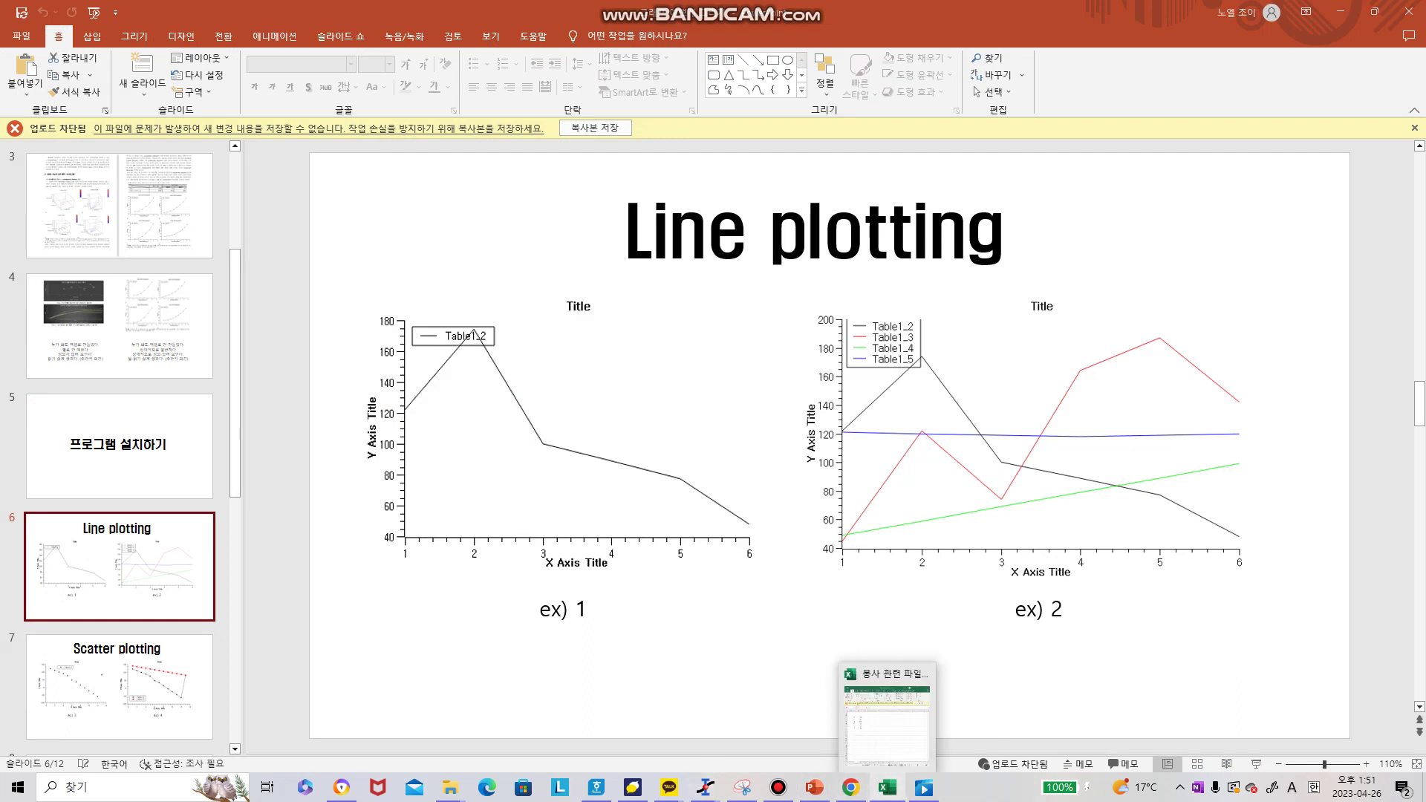
{"action": "right_click", "coordinate": [888, 787]}
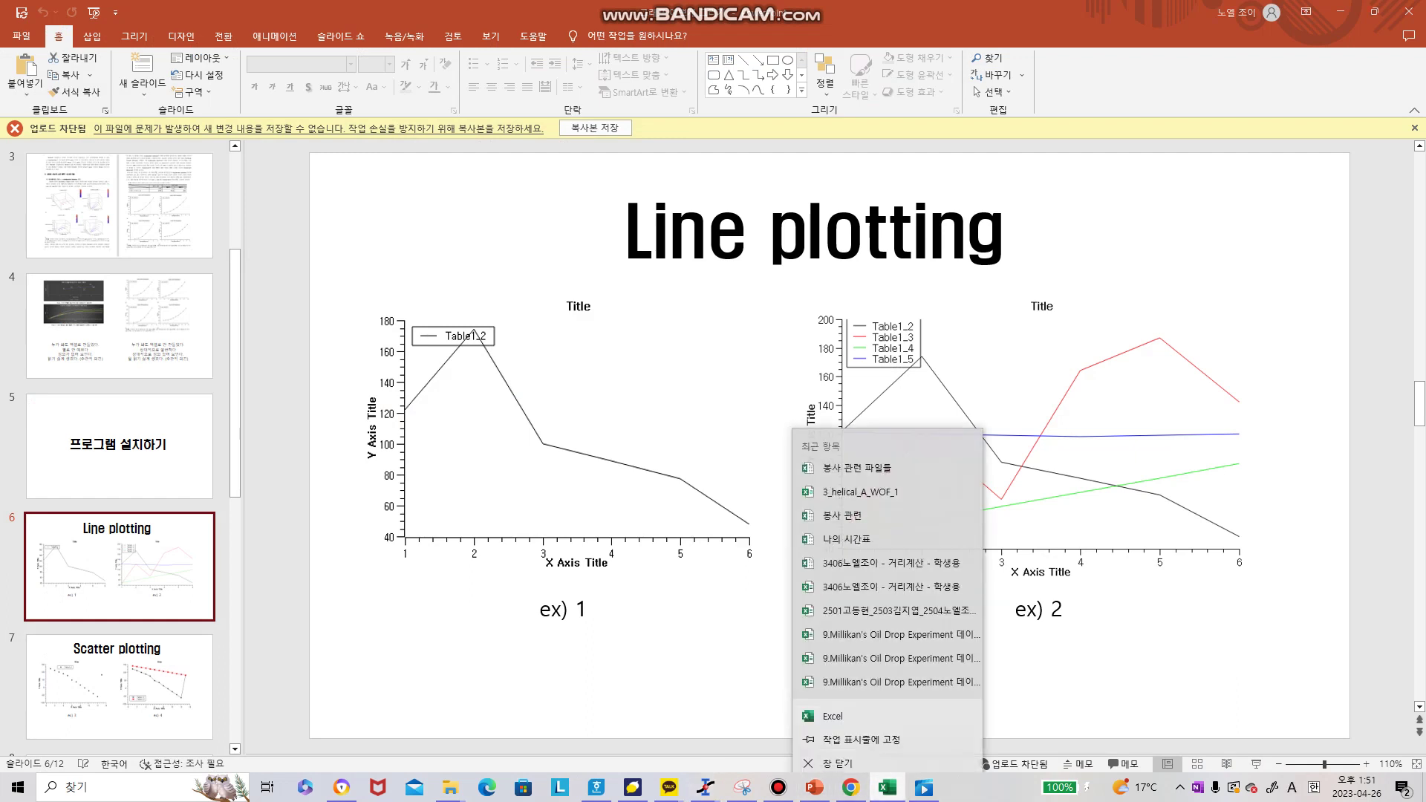
{"action": "left_click", "coordinate": [832, 715]}
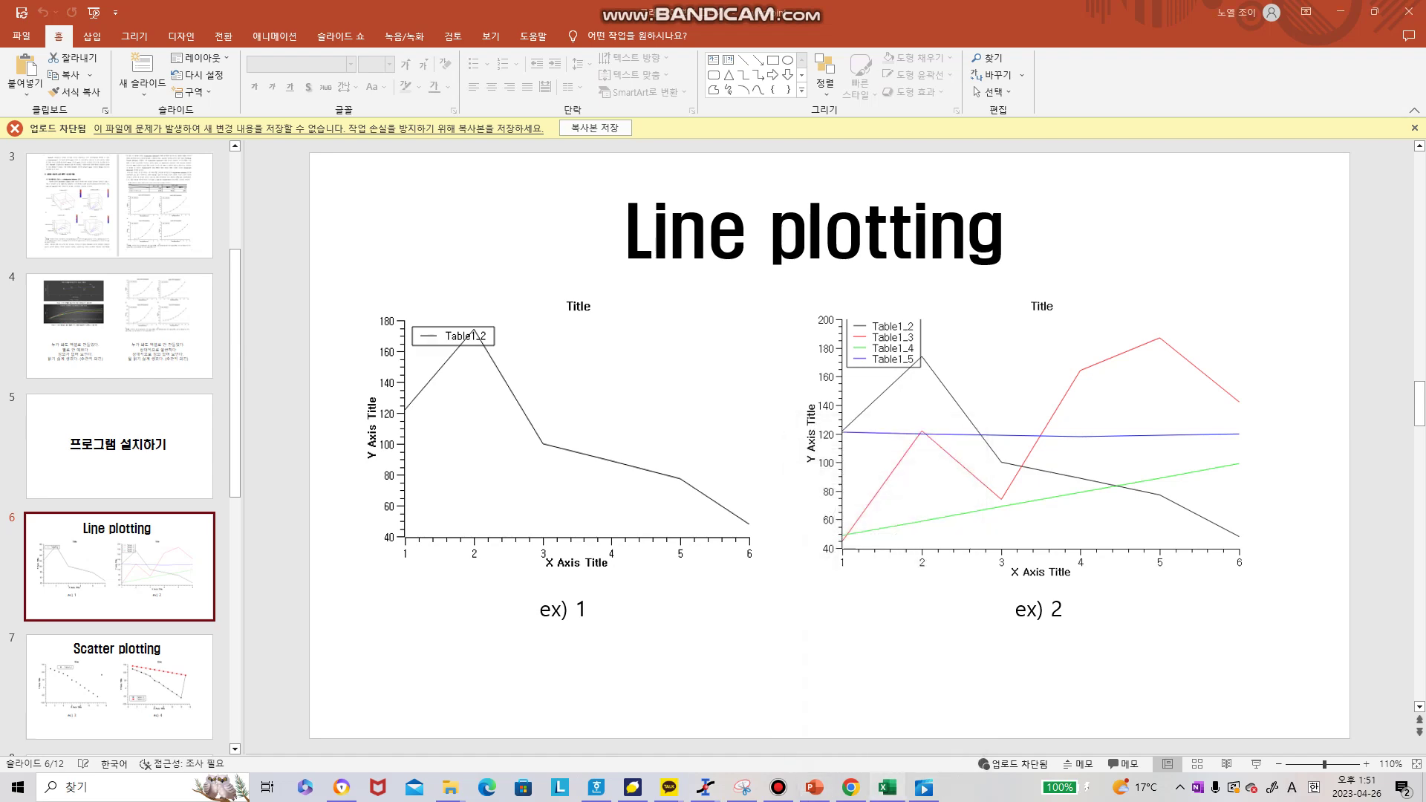
{"action": "left_click", "coordinate": [887, 787]}
{"action": "key", "text": "ctrl+Page_Down"}
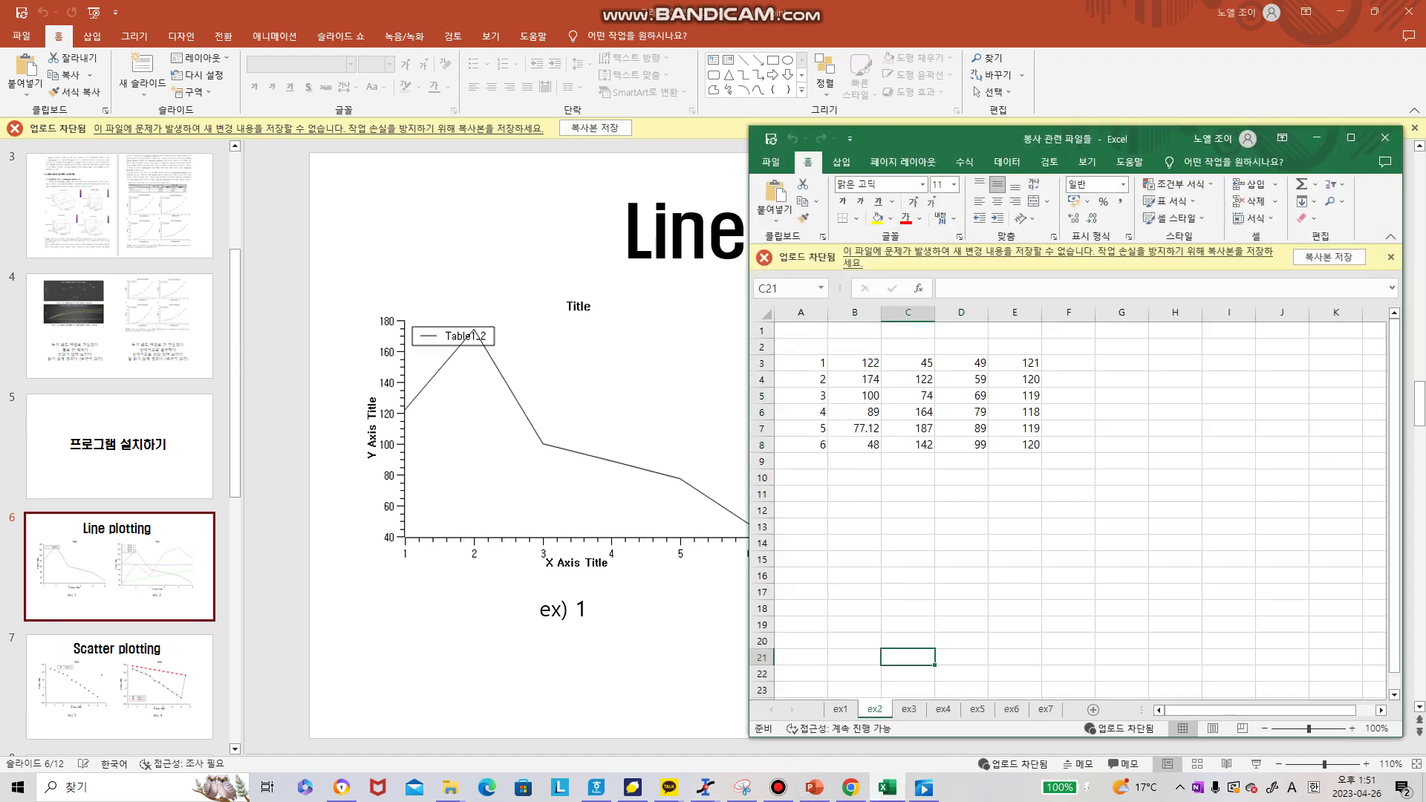
{"action": "left_click_drag", "start_coordinate": [802, 362], "coordinate": [1015, 444]}
{"action": "key", "text": "ctrl+c"}
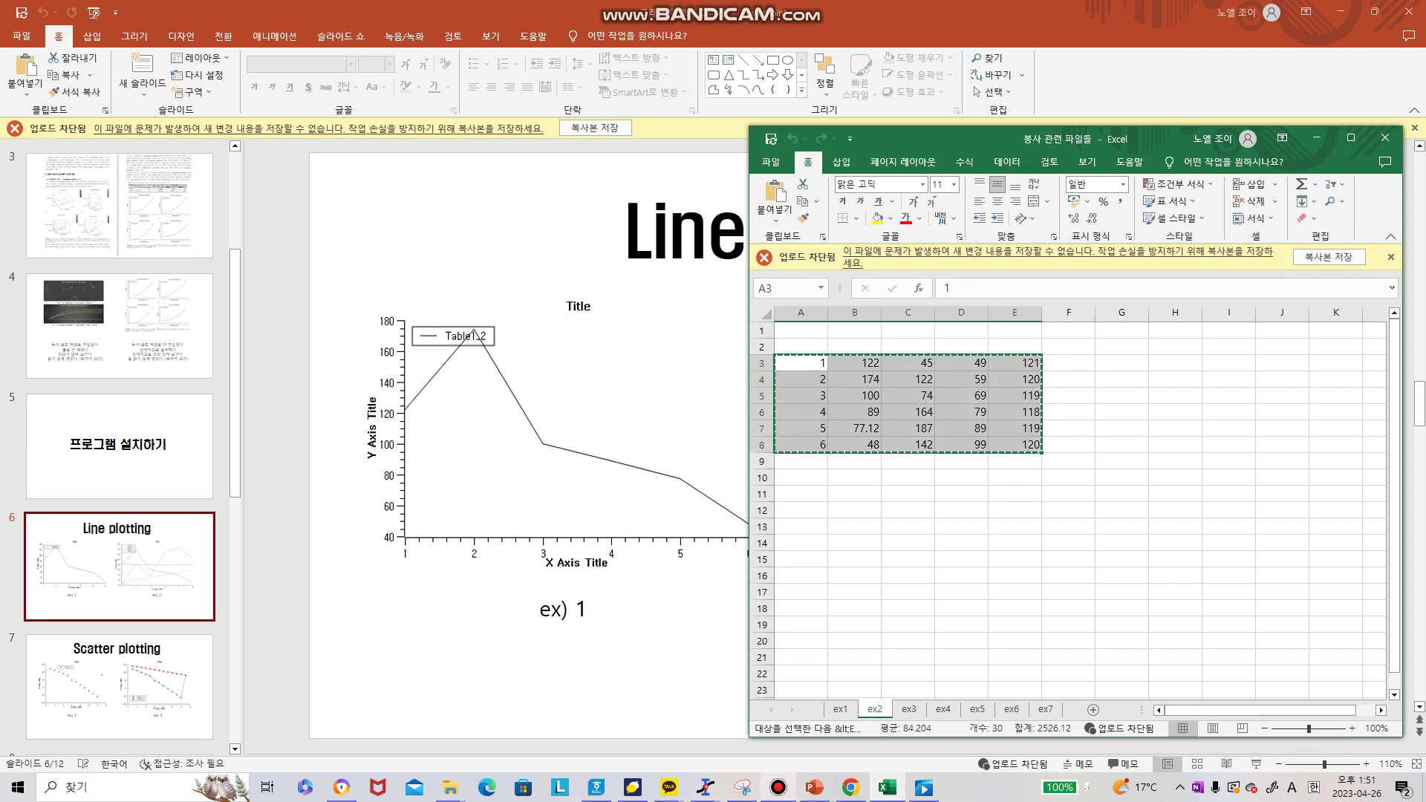
Switch to the untitled SciDAVis project and paste the five-column data into Table1, starting at the first cell
{"action": "mouse_move", "coordinate": [706, 787]}
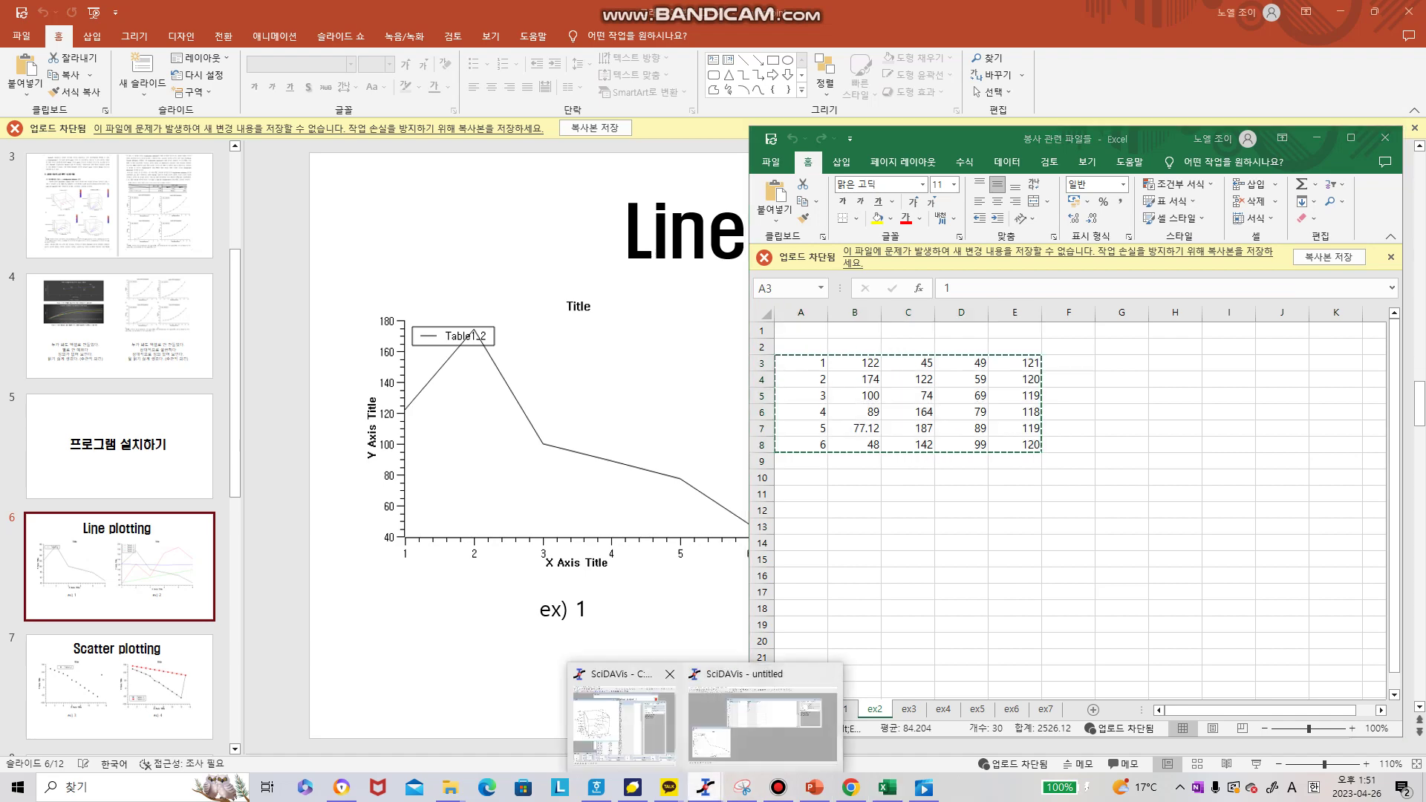
{"action": "left_click", "coordinate": [763, 724]}
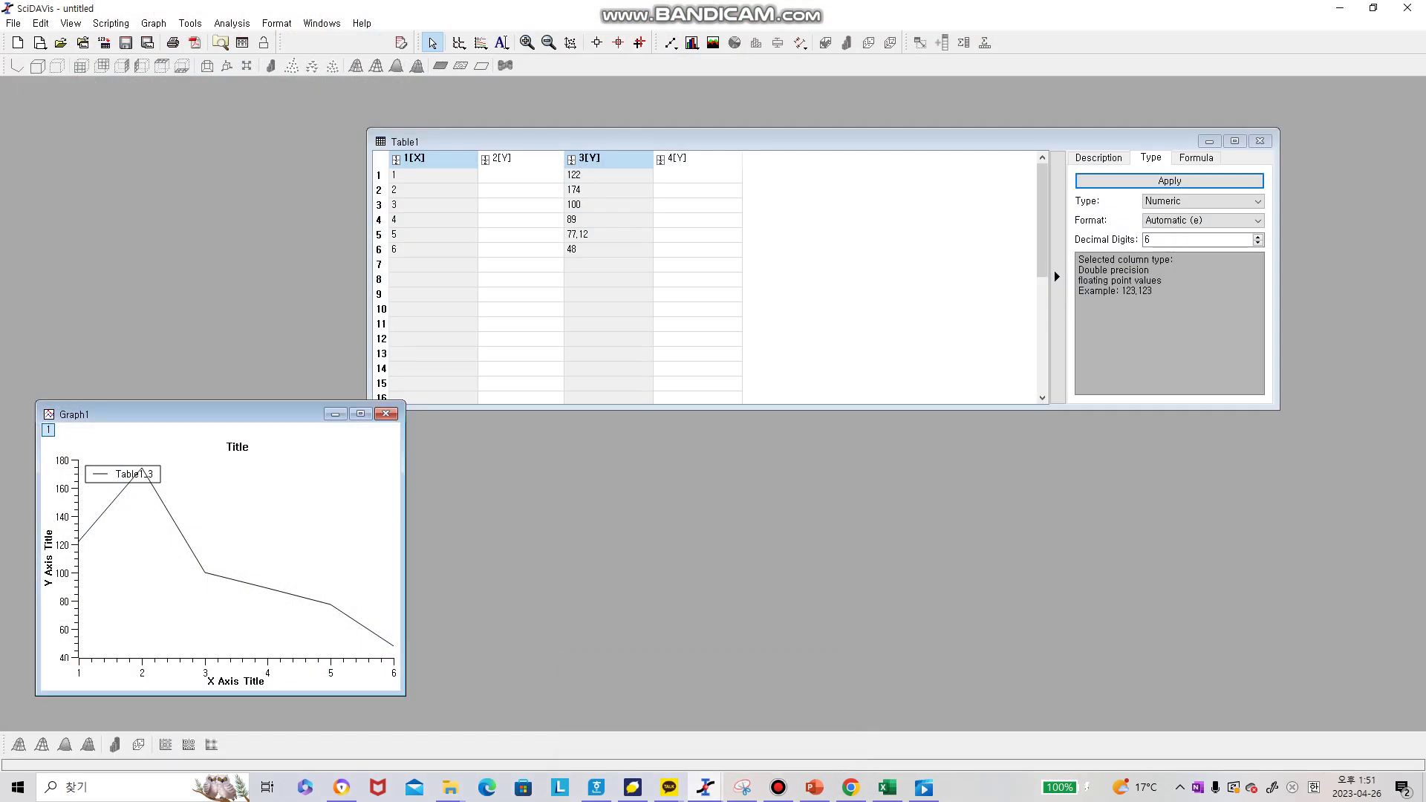
{"action": "key", "text": "ctrl+v"}
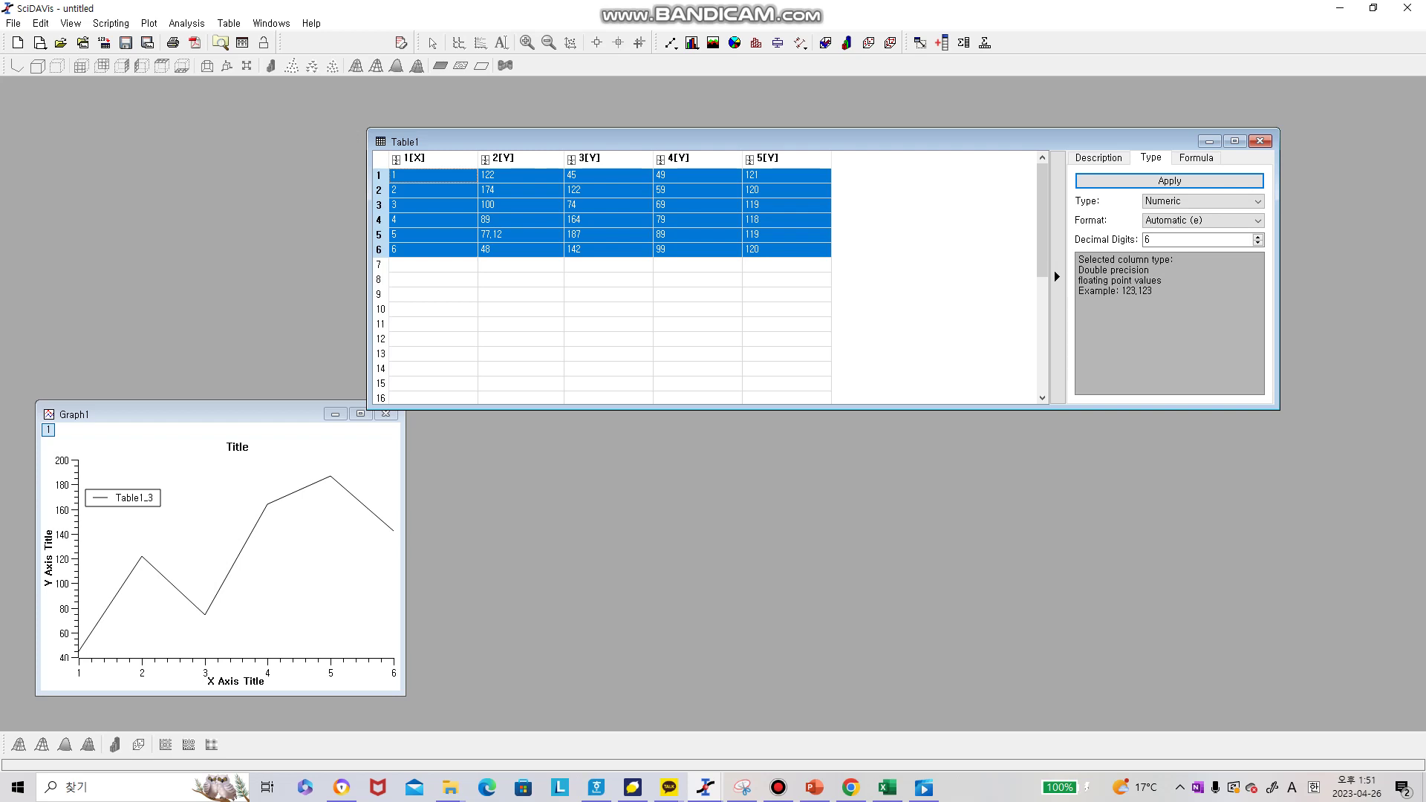
Delete Graph1 and reposition the table window in the empty workspace
{"action": "left_click", "coordinate": [223, 414]}
{"action": "left_click", "coordinate": [385, 413]}
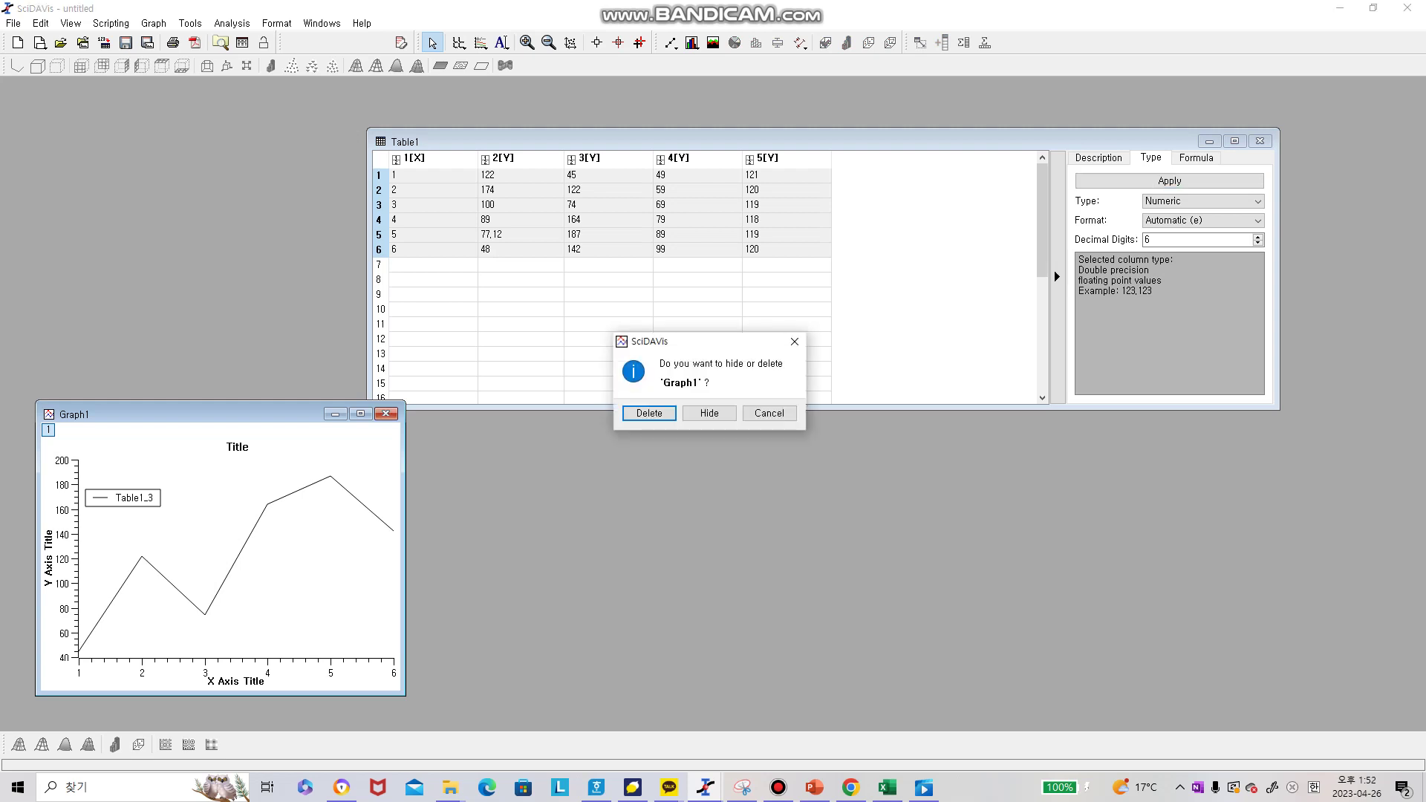
{"action": "left_click", "coordinate": [649, 413]}
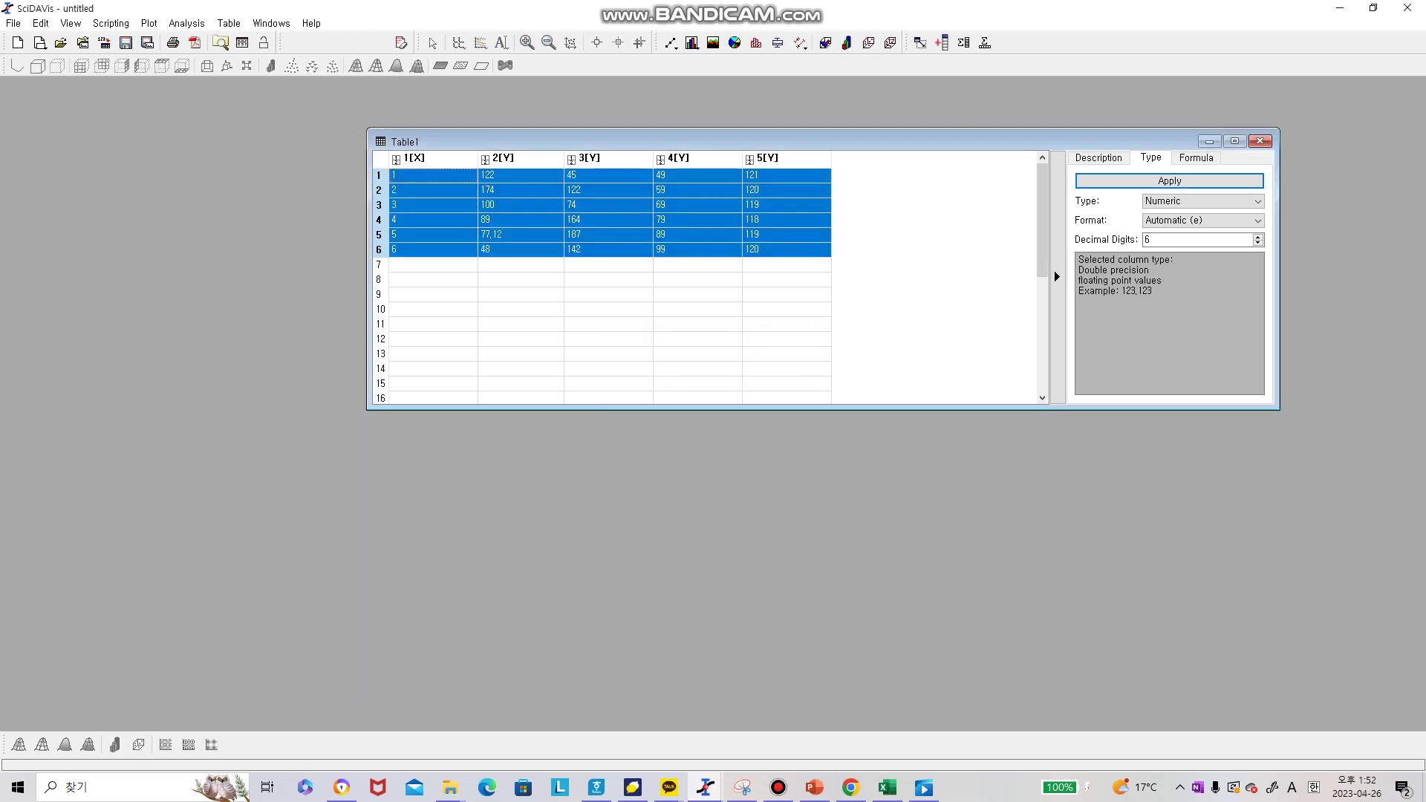
{"action": "left_click_drag", "start_coordinate": [1054, 270], "coordinate": [911, 281]}
{"action": "left_click", "coordinate": [466, 304]}
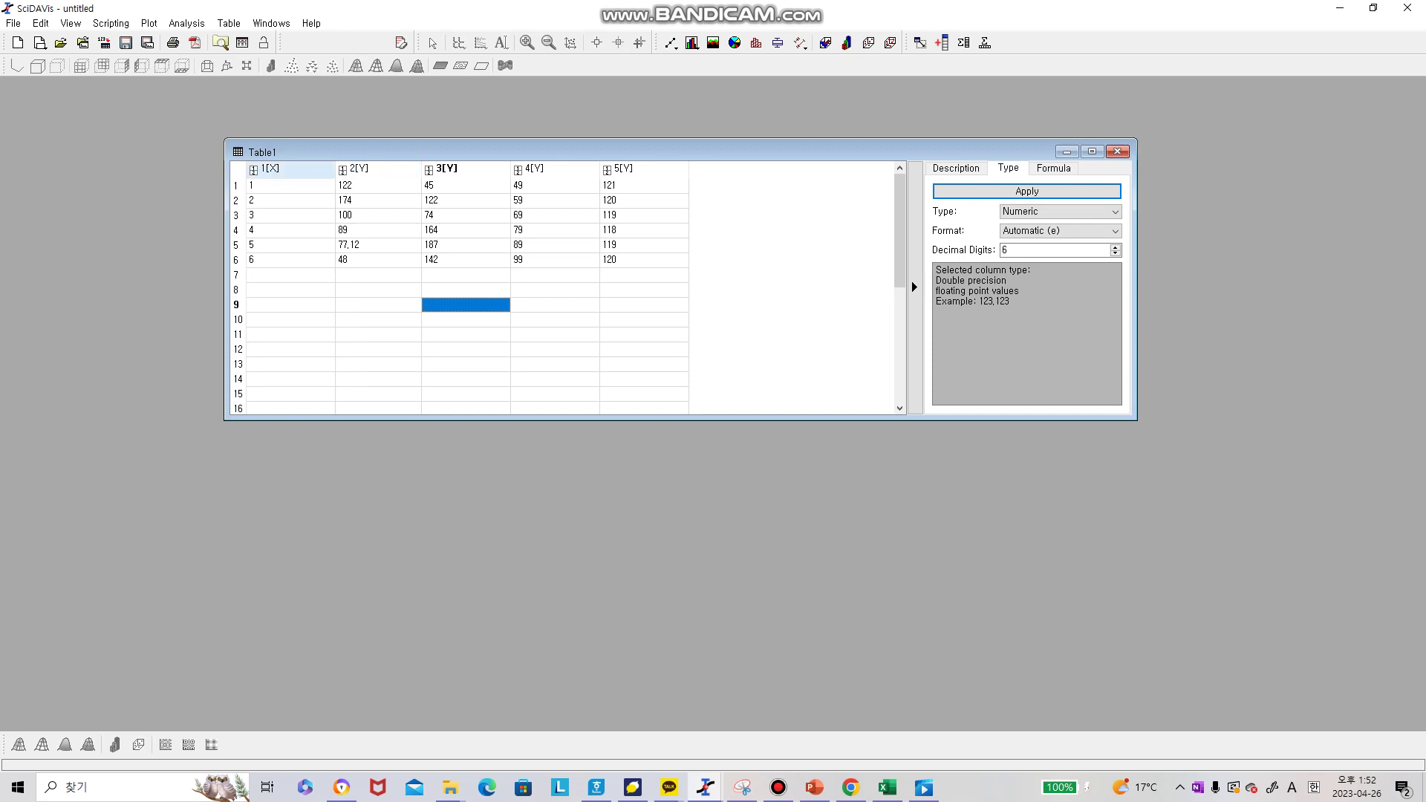
{"action": "left_click_drag", "start_coordinate": [297, 171], "coordinate": [464, 169]}
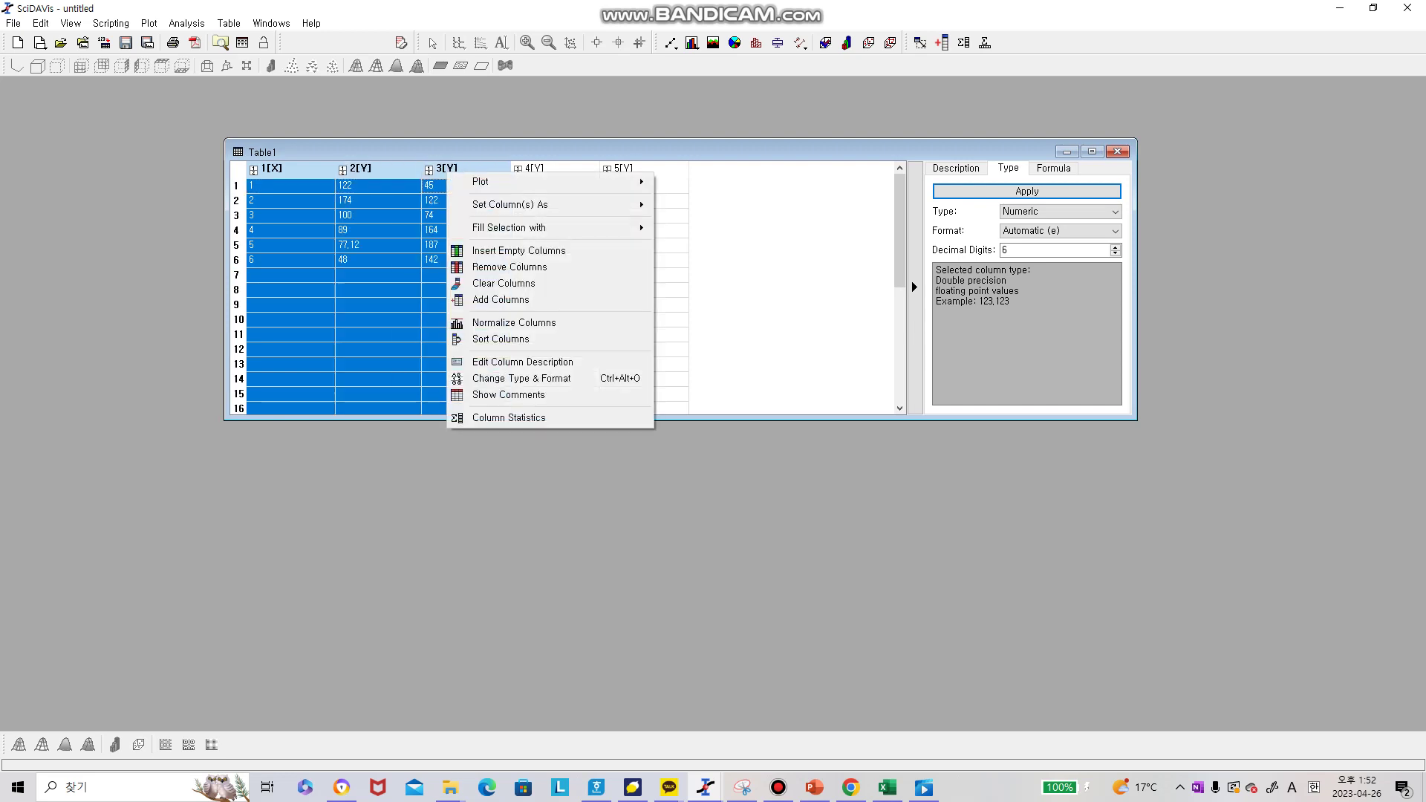
{"action": "left_click", "coordinate": [434, 185]}
{"action": "left_click", "coordinate": [291, 170]}
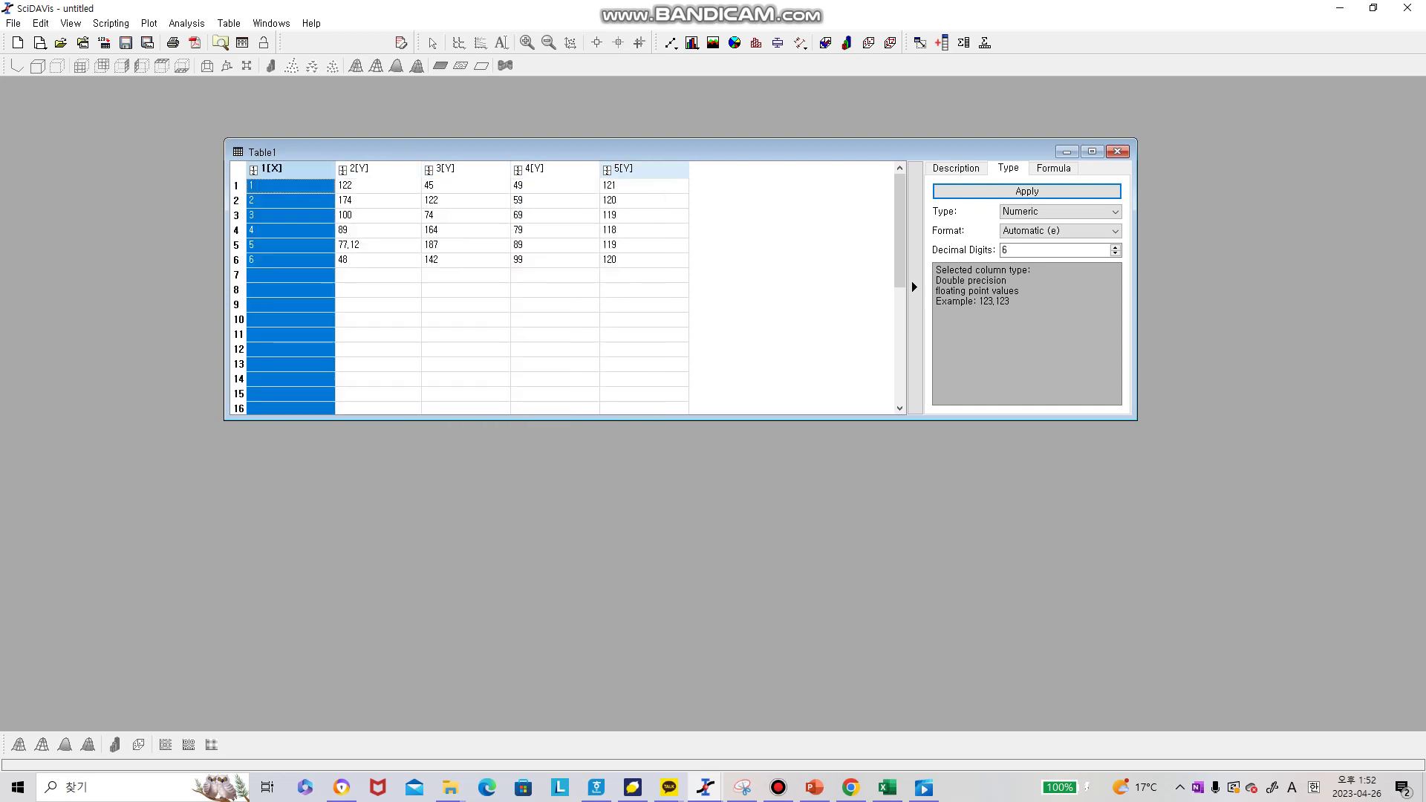
{"action": "key", "text": "ctrl+a"}
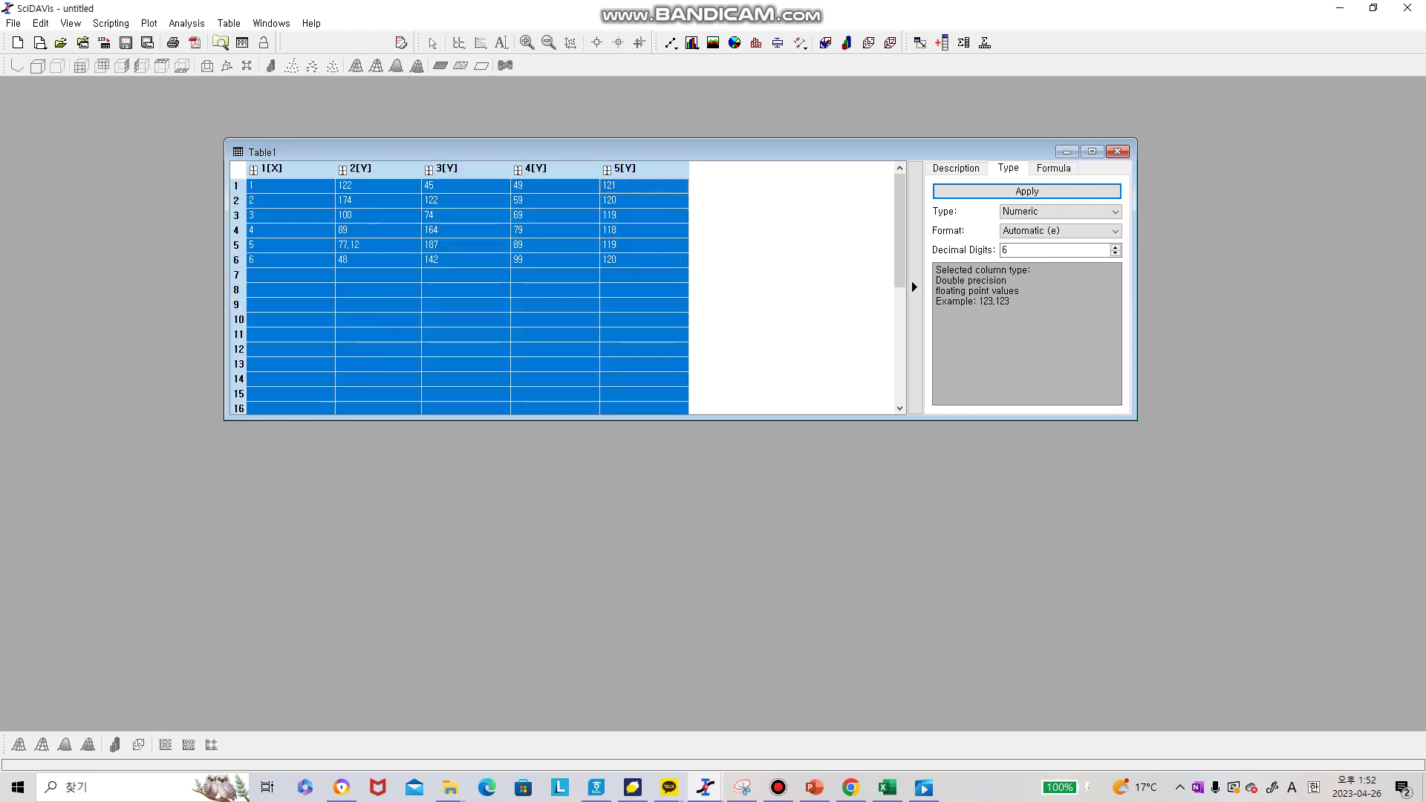
{"action": "left_click", "coordinate": [742, 223]}
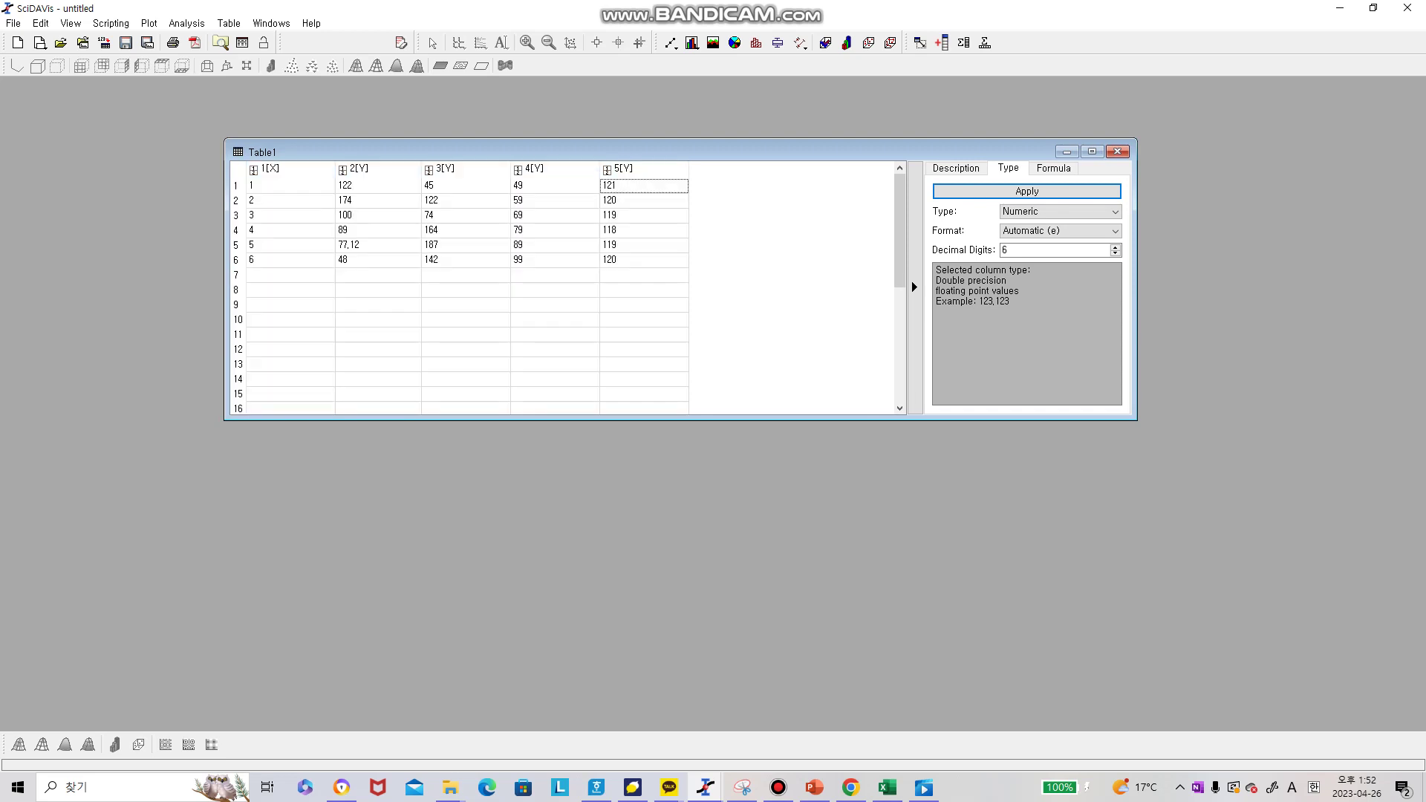
{"action": "left_click", "coordinate": [291, 169]}
{"action": "left_click", "coordinate": [377, 170]}
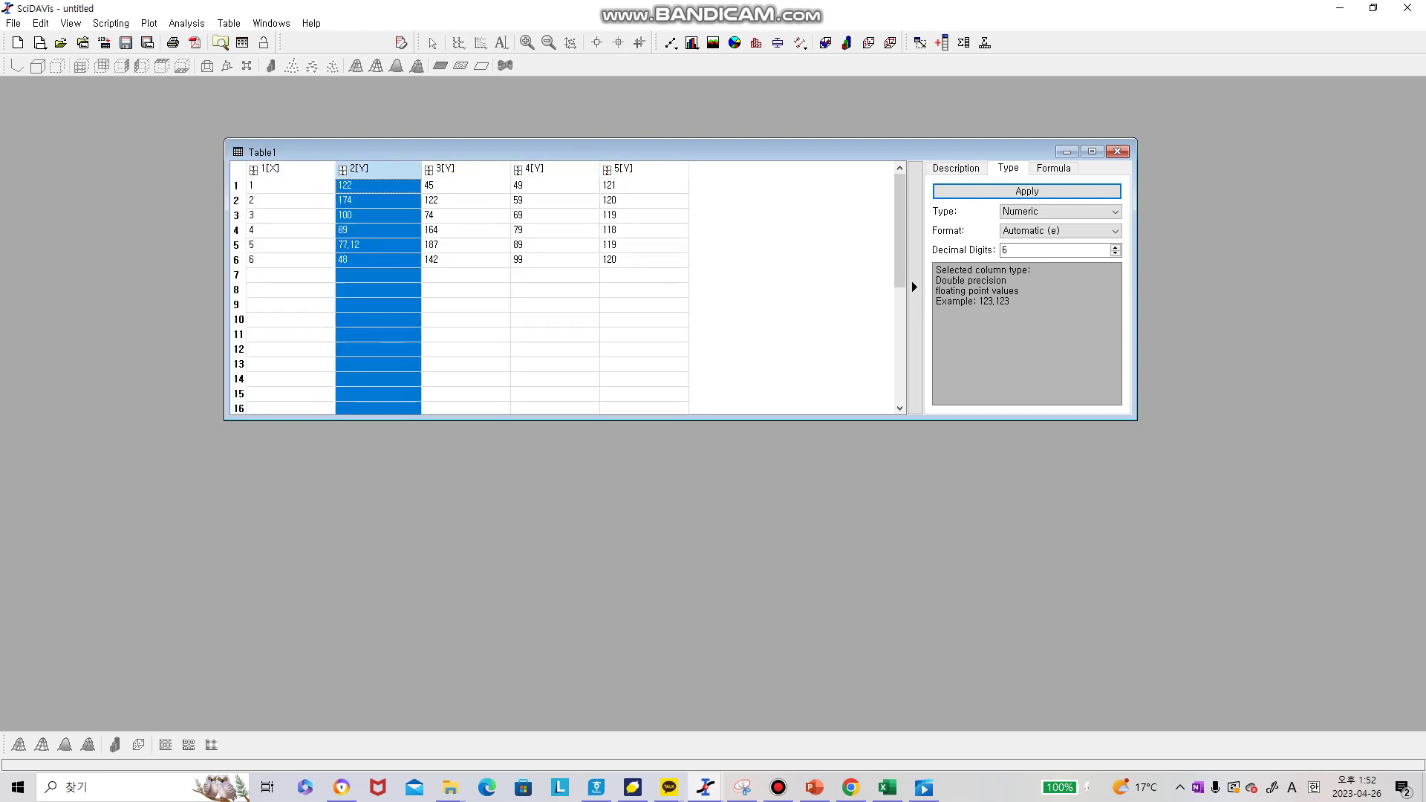
Plot columns 2 to 5 against column 1 as one line graph, then move and enlarge its window
{"action": "left_click", "coordinate": [290, 169]}
{"action": "left_click", "coordinate": [377, 170], "text": "ctrl"}
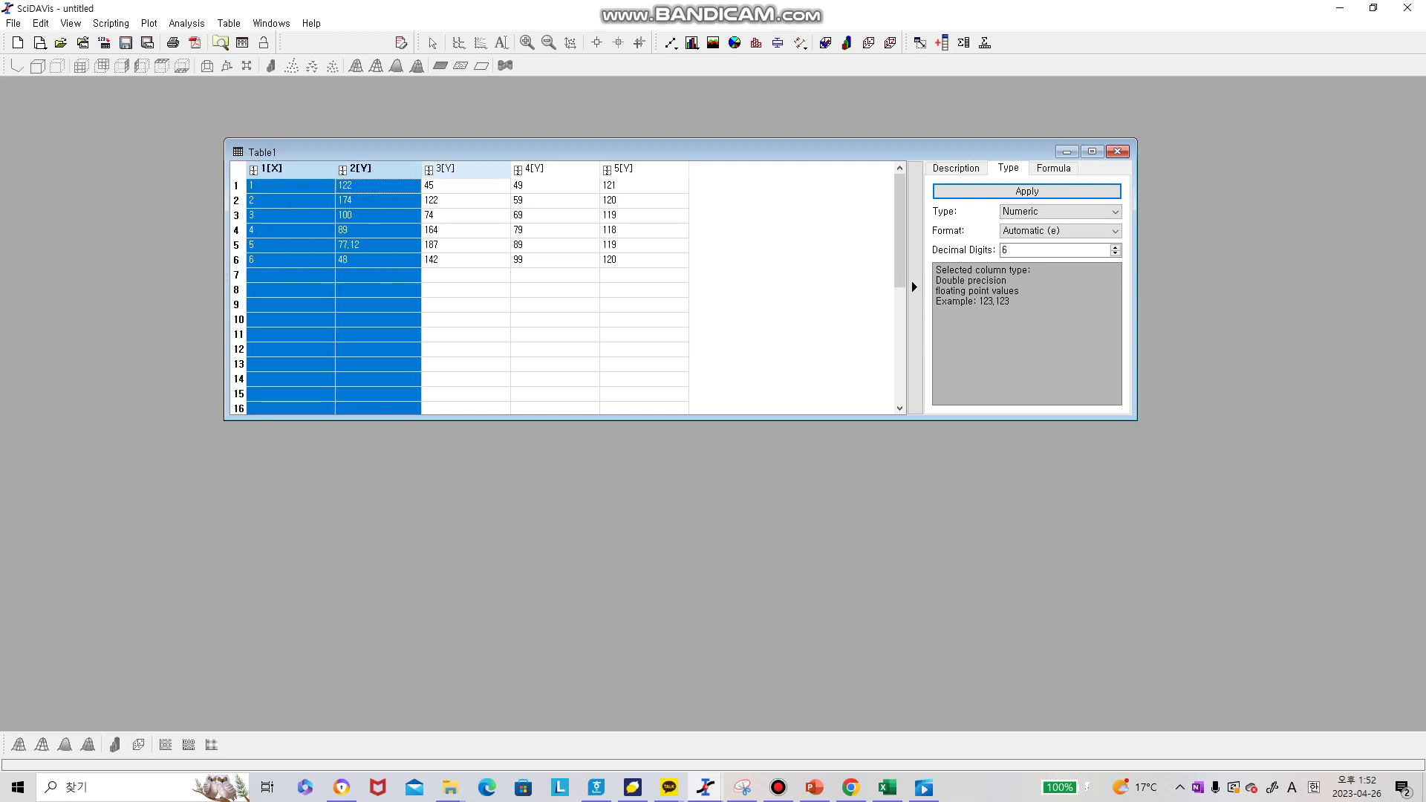
{"action": "left_click", "coordinate": [466, 170], "text": "ctrl"}
{"action": "left_click", "coordinate": [555, 170], "text": "ctrl"}
{"action": "left_click", "coordinate": [643, 170], "text": "ctrl"}
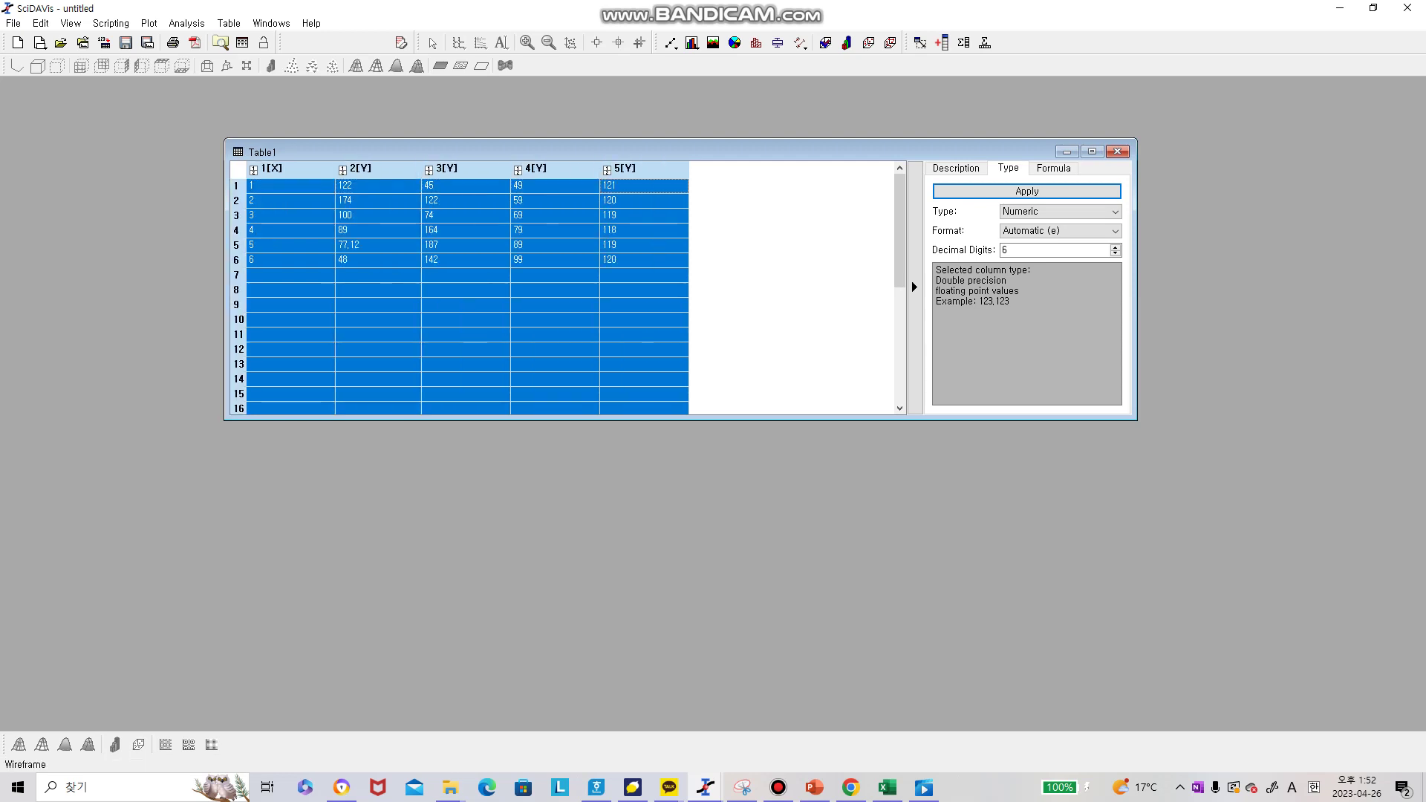
{"action": "left_click", "coordinate": [148, 23]}
{"action": "left_click", "coordinate": [170, 40]}
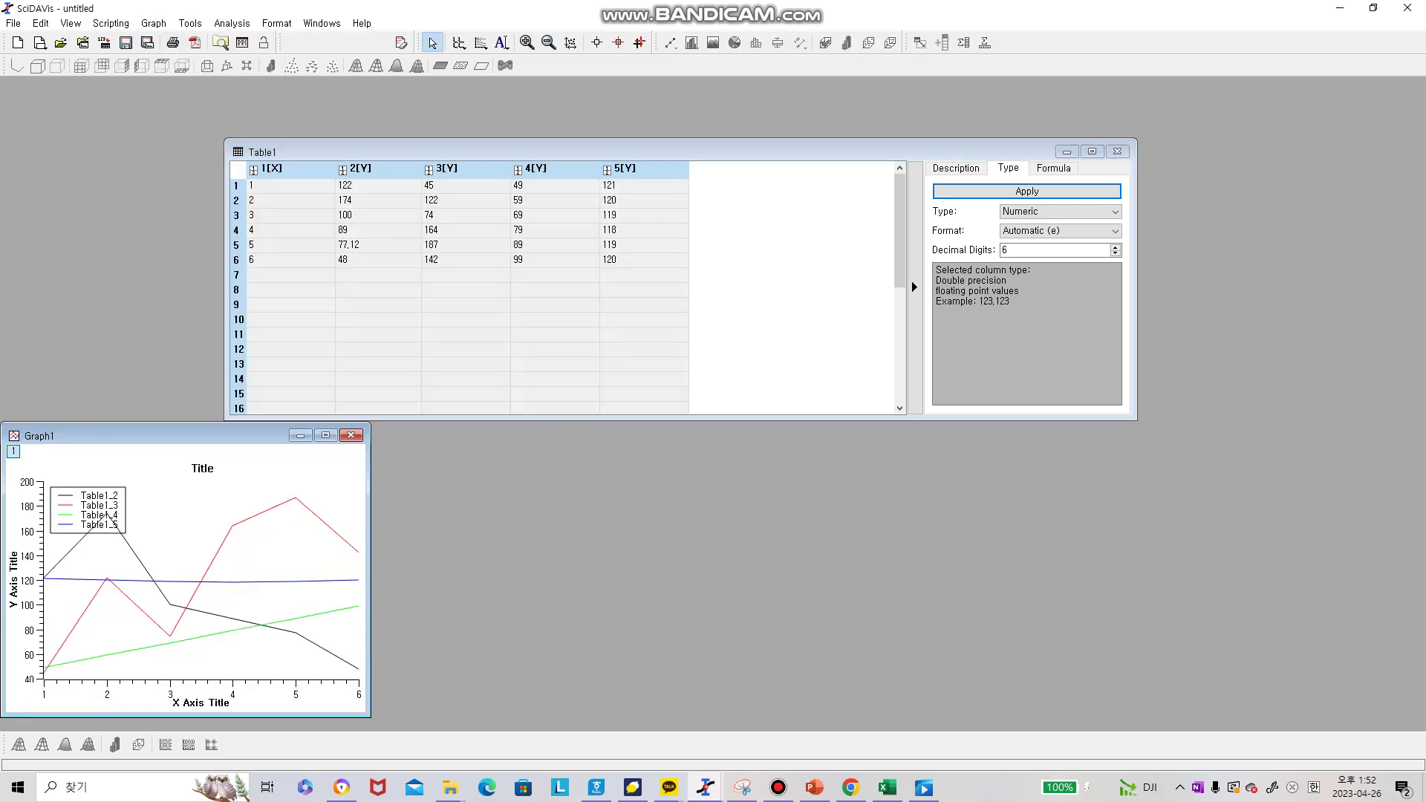
{"action": "left_click_drag", "start_coordinate": [170, 436], "coordinate": [314, 336]}
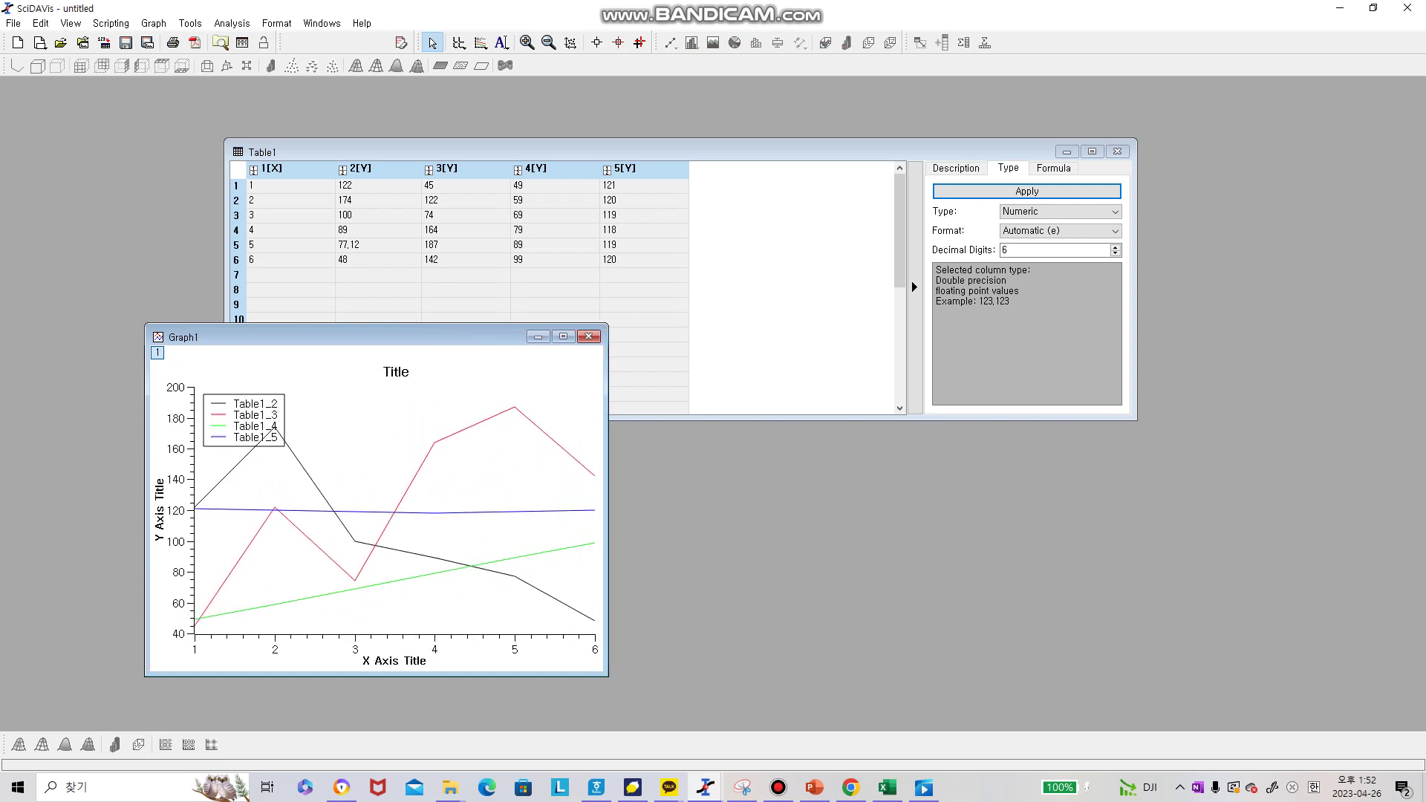
Move the legend slightly toward the plot's upper-left corner and switch to the Line plotting slide in PowerPoint
{"action": "left_click", "coordinate": [274, 426]}
{"action": "left_click_drag", "start_coordinate": [274, 427], "coordinate": [238, 427]}
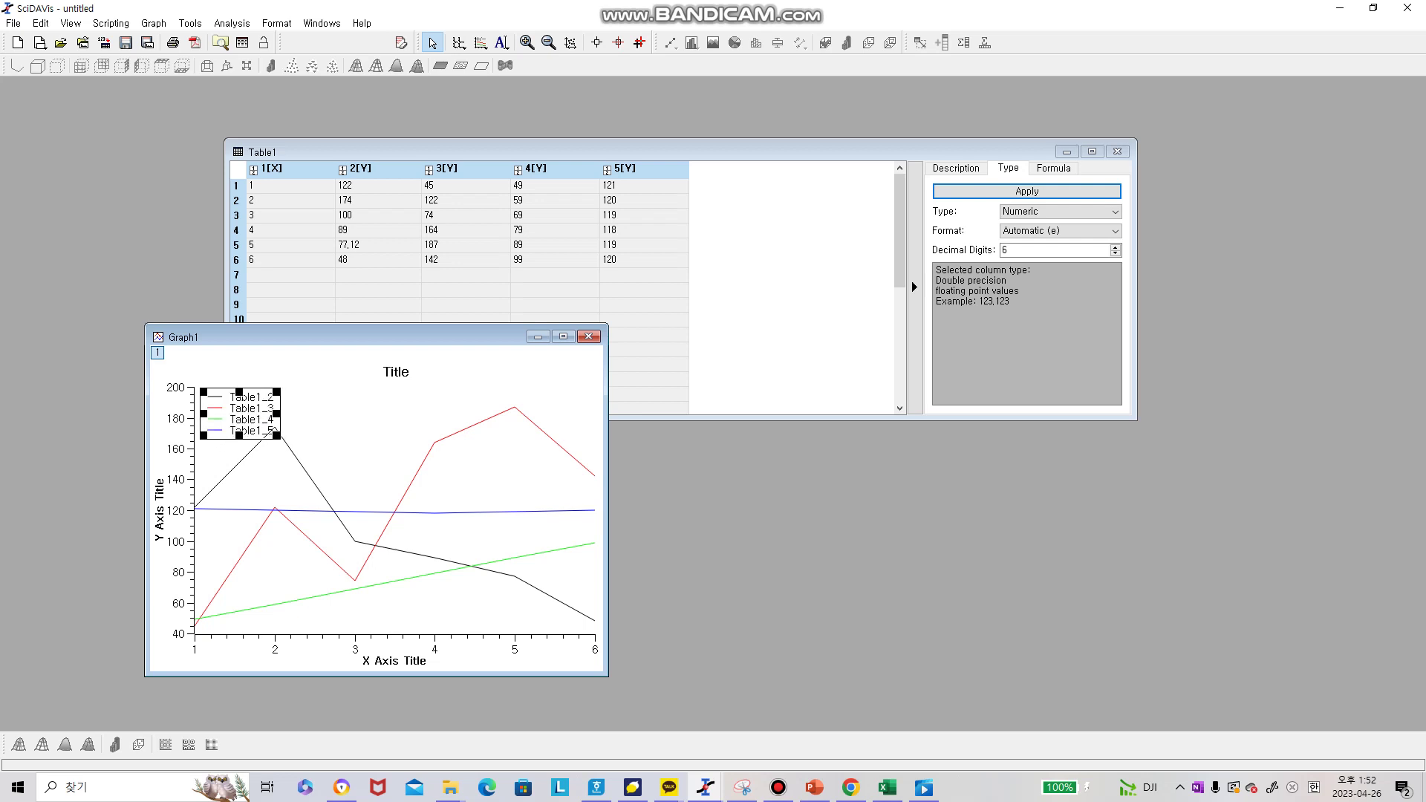
{"action": "key", "text": "Escape"}
{"action": "left_click", "coordinate": [814, 786]}
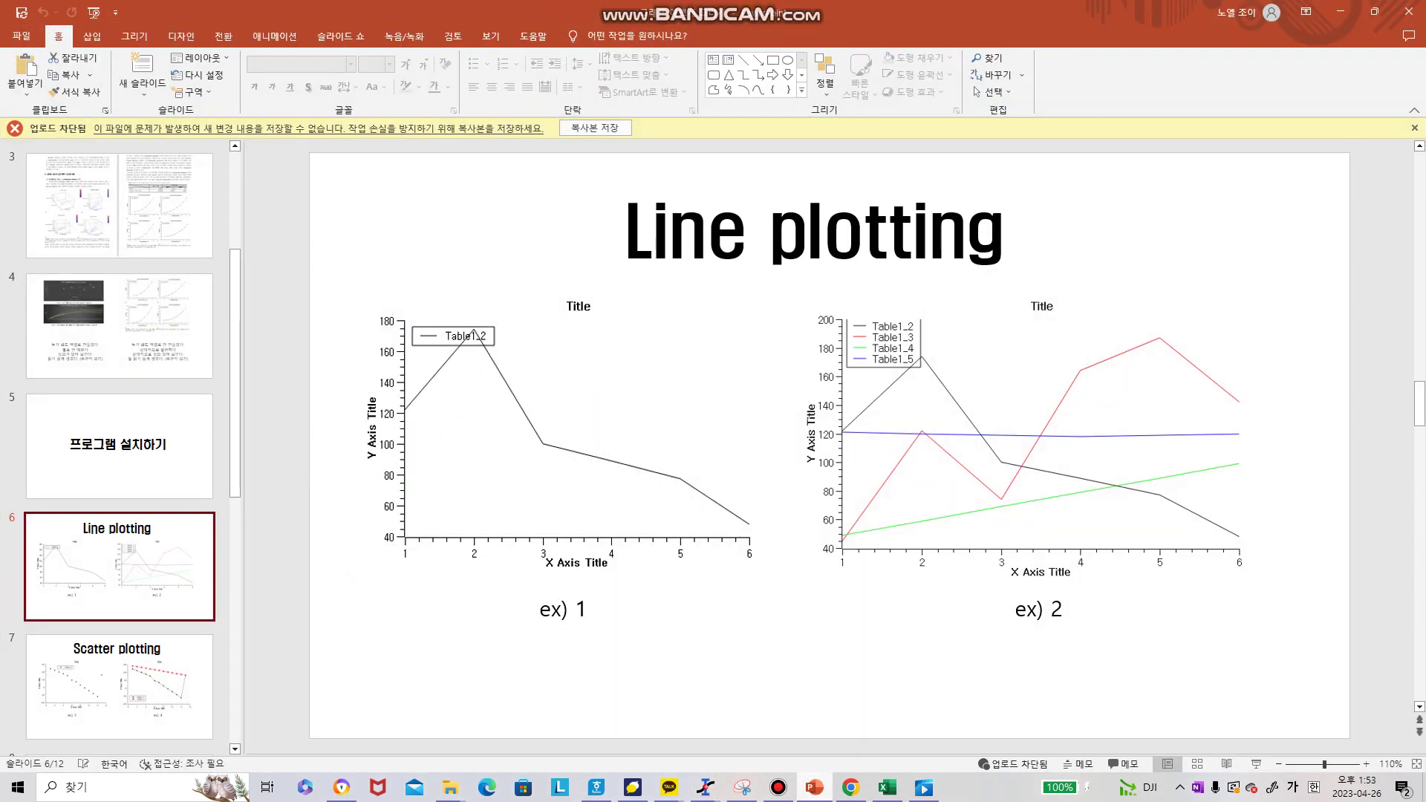
Open the Scatter plotting slide, return to the untitled SciDAVis project, and look over the plot types available for Table1
{"action": "left_click", "coordinate": [119, 685]}
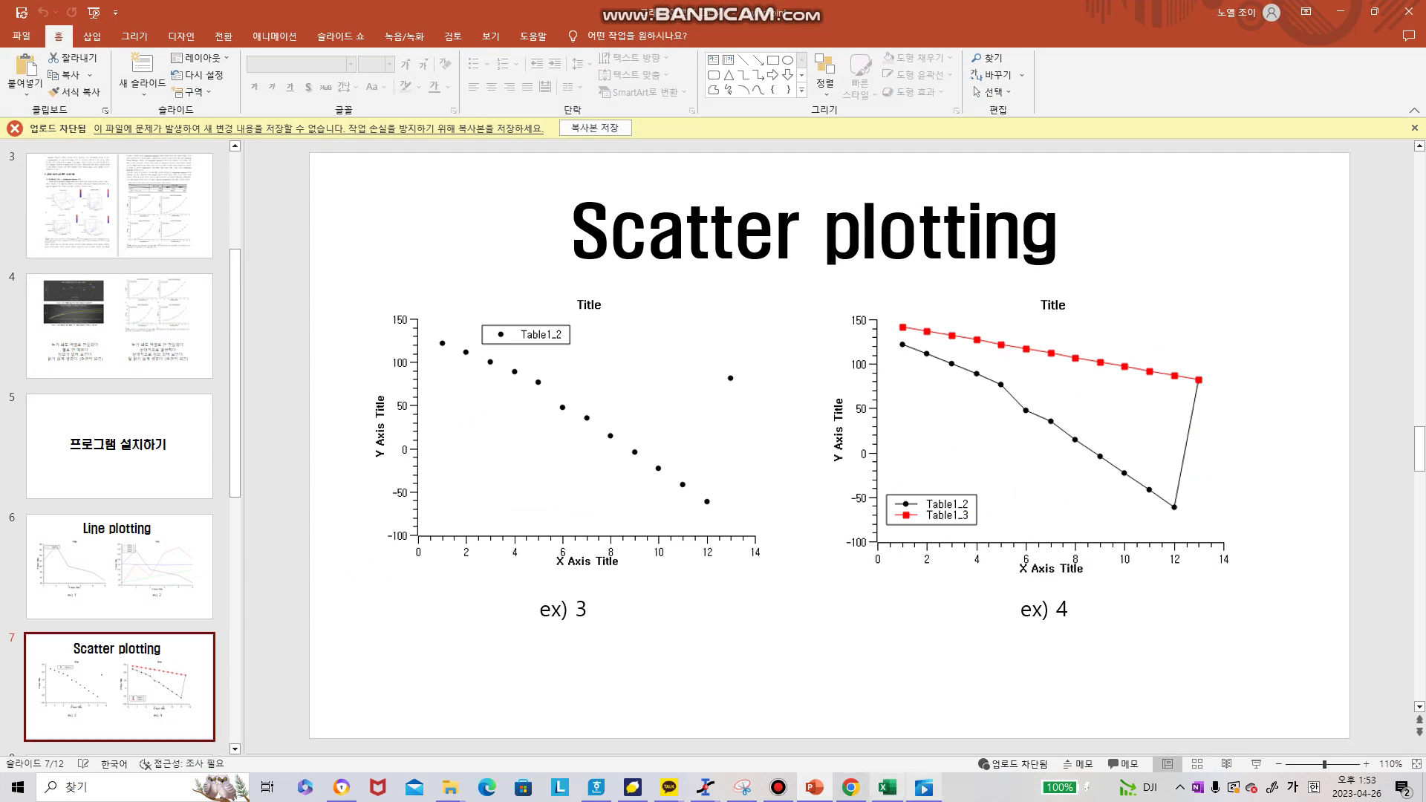
{"action": "mouse_move", "coordinate": [705, 788]}
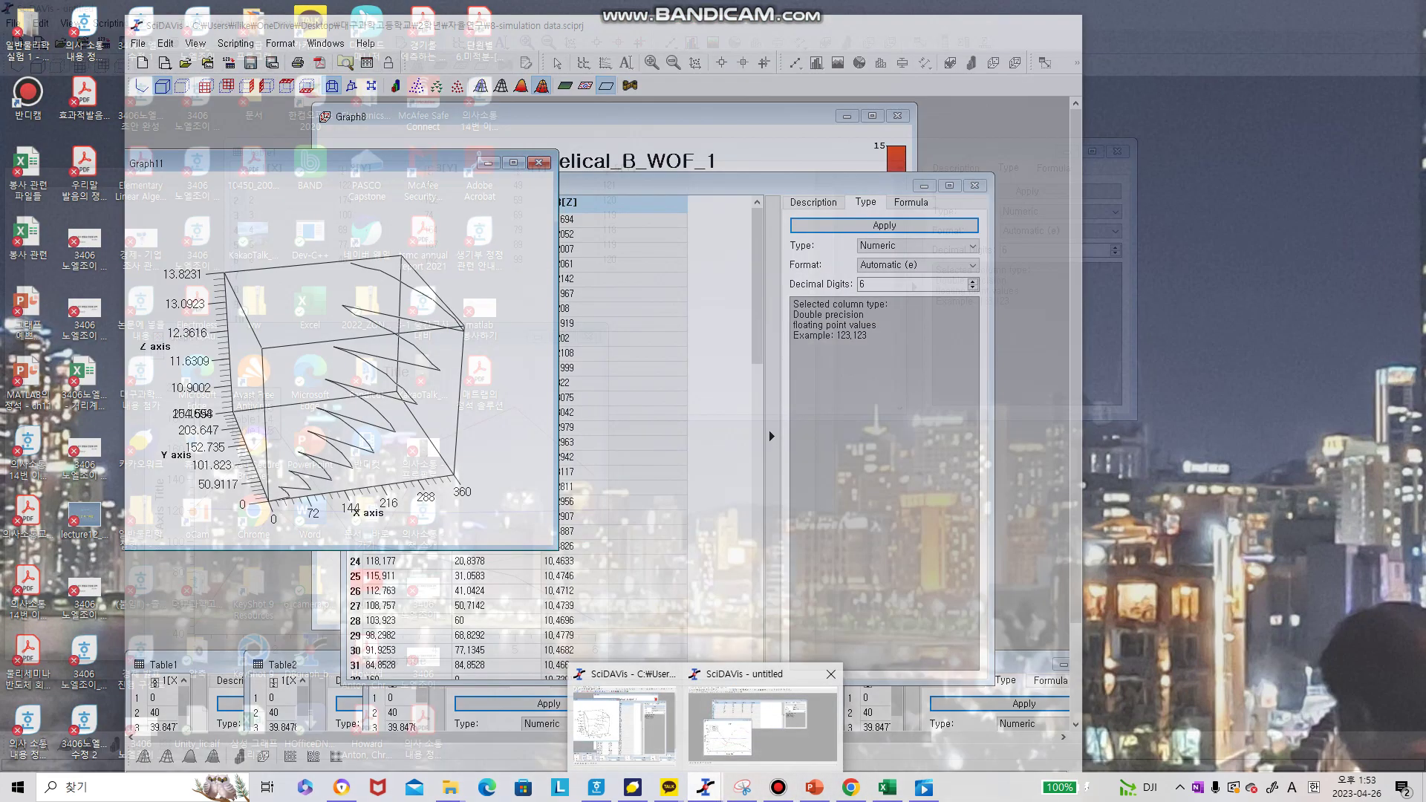
{"action": "left_click", "coordinate": [761, 724]}
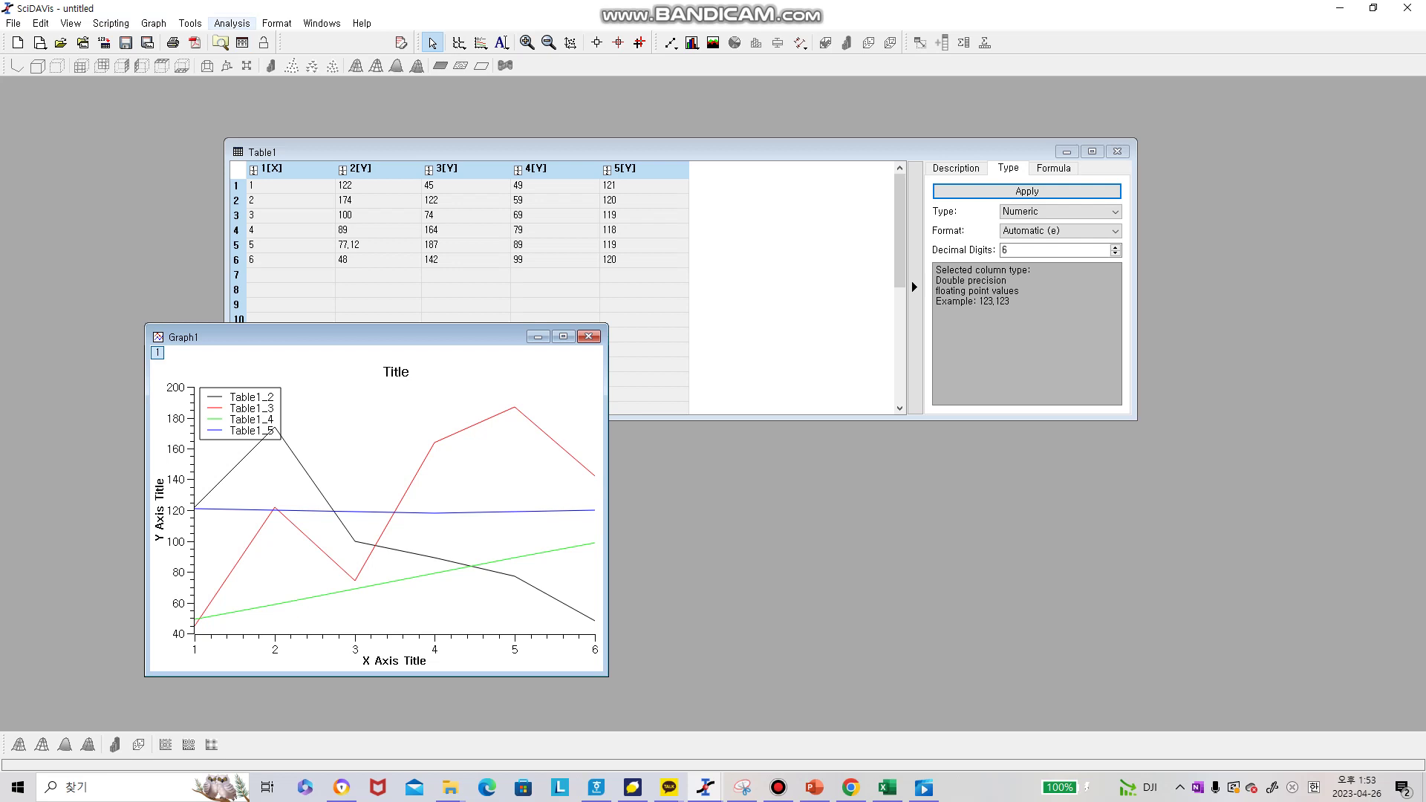
{"action": "left_click", "coordinate": [297, 152]}
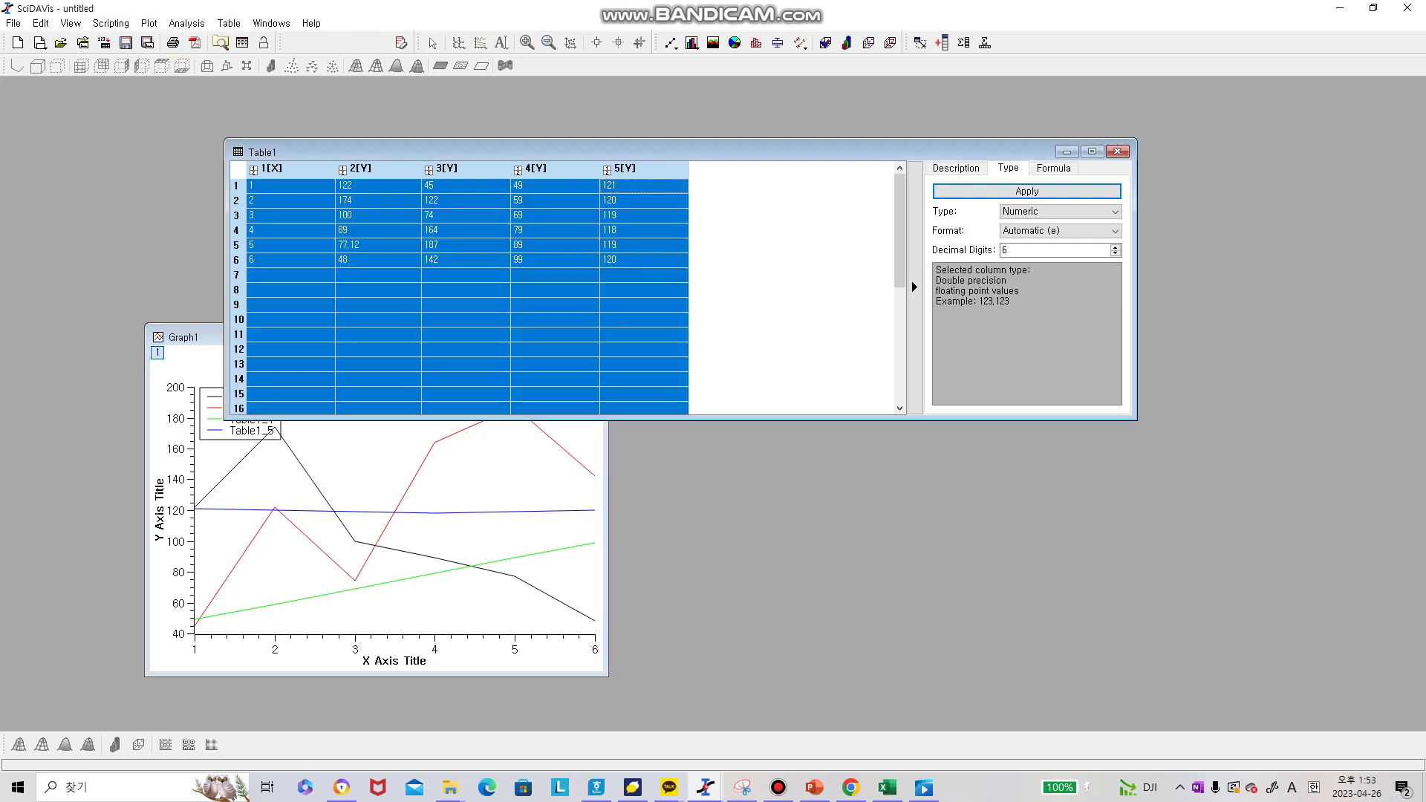
{"action": "left_click", "coordinate": [149, 23]}
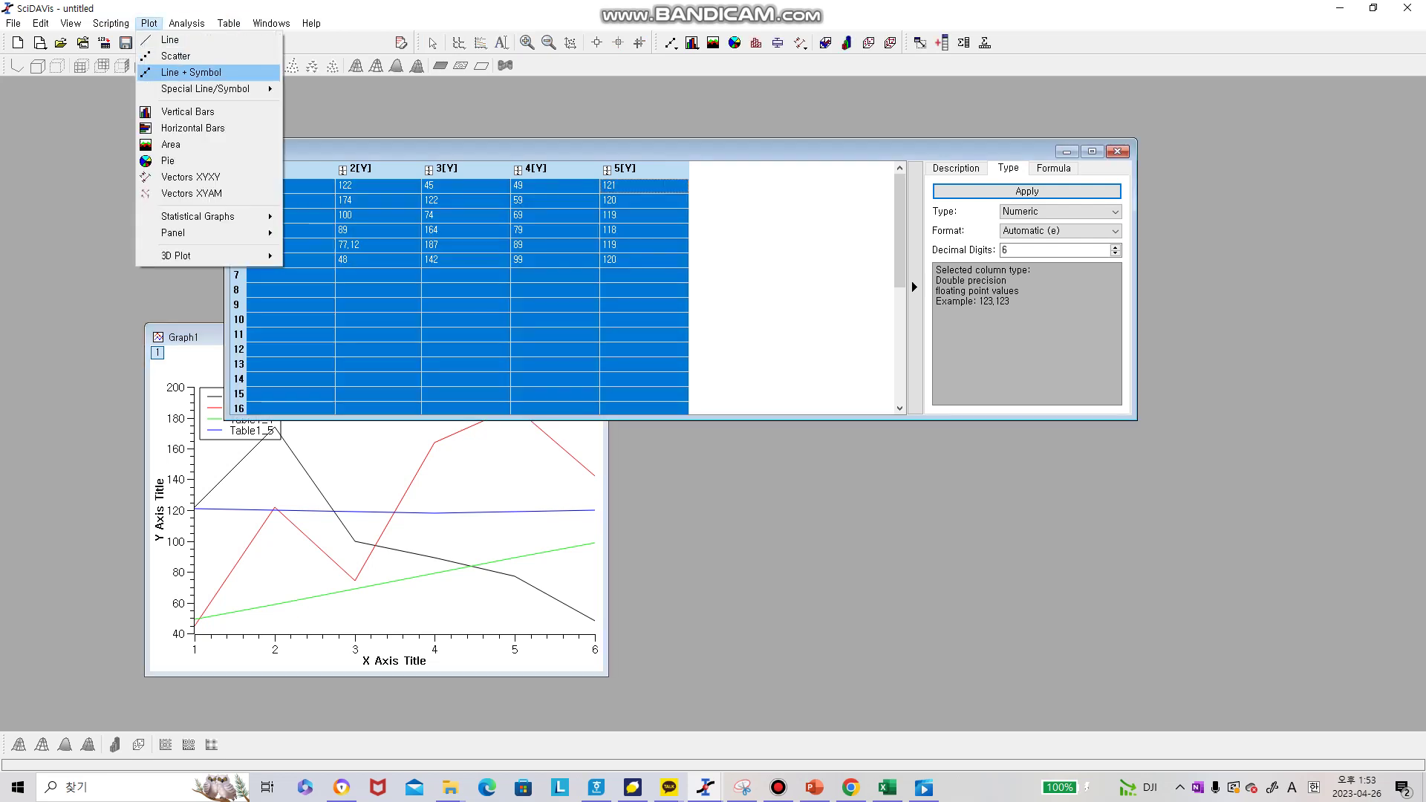
{"action": "key", "text": "Escape"}
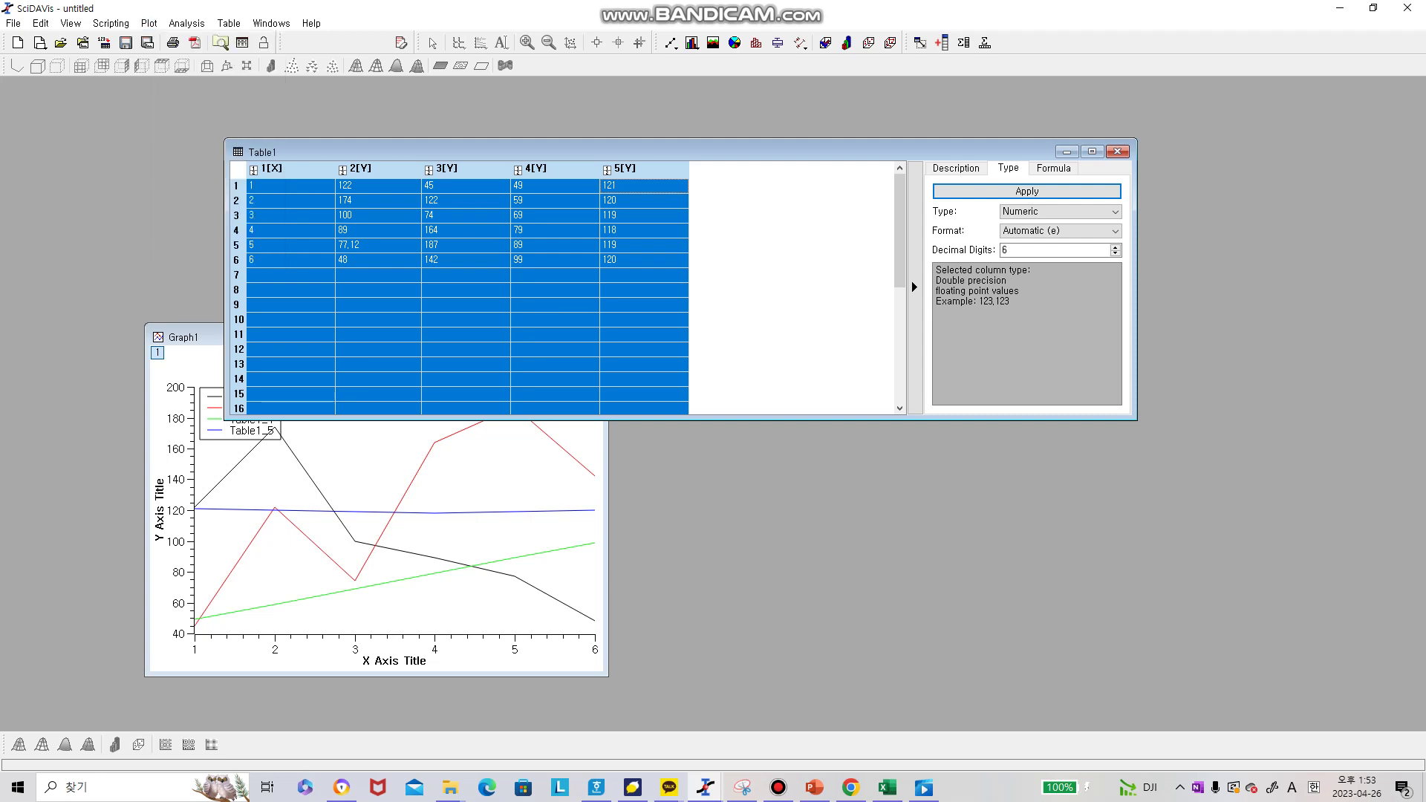
Switch to the Excel workbook and copy the two-column data in A3:B15 of sheet ex3
{"action": "left_click", "coordinate": [887, 787]}
{"action": "left_click", "coordinate": [908, 709]}
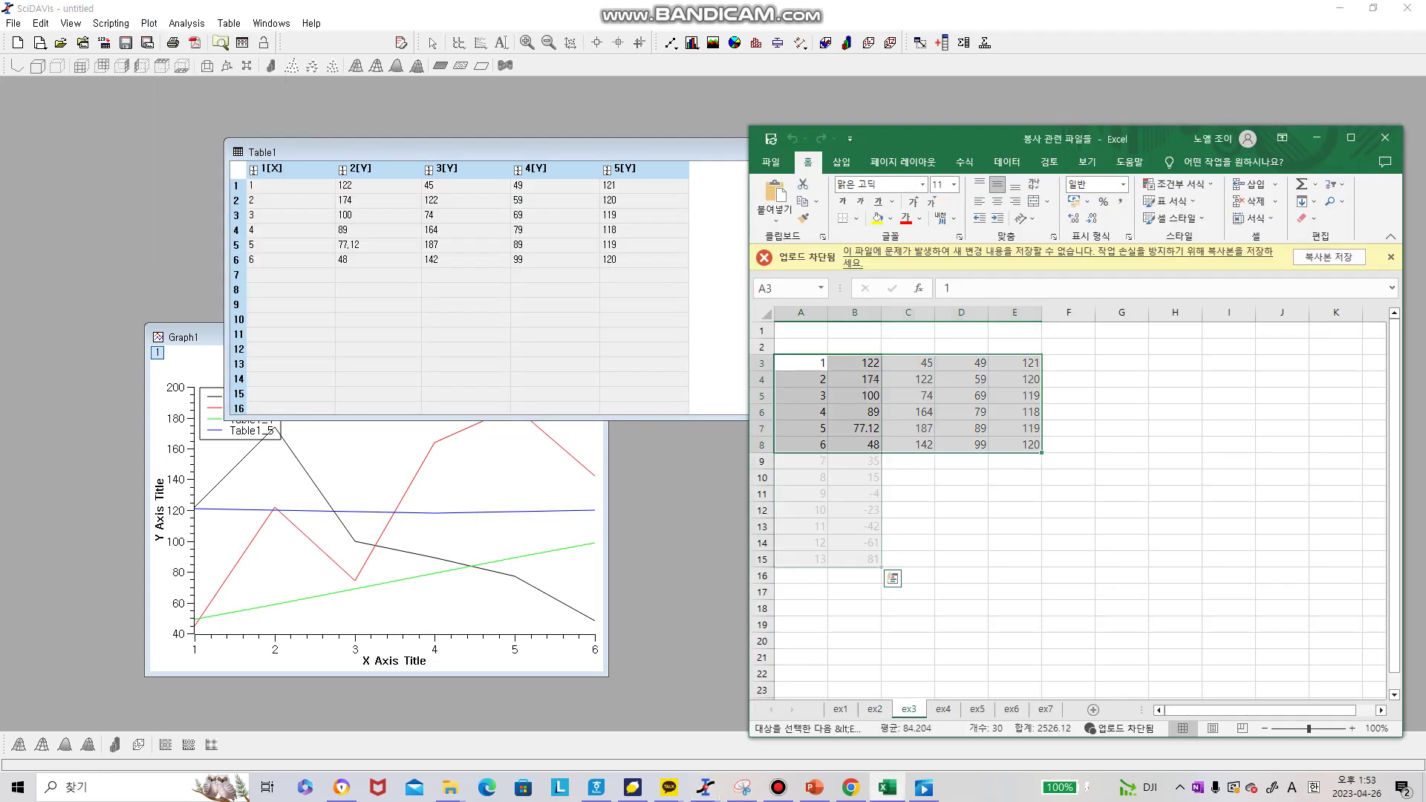
{"action": "left_click", "coordinate": [907, 411]}
{"action": "left_click_drag", "start_coordinate": [801, 362], "coordinate": [854, 558]}
{"action": "key", "text": "ctrl+c"}
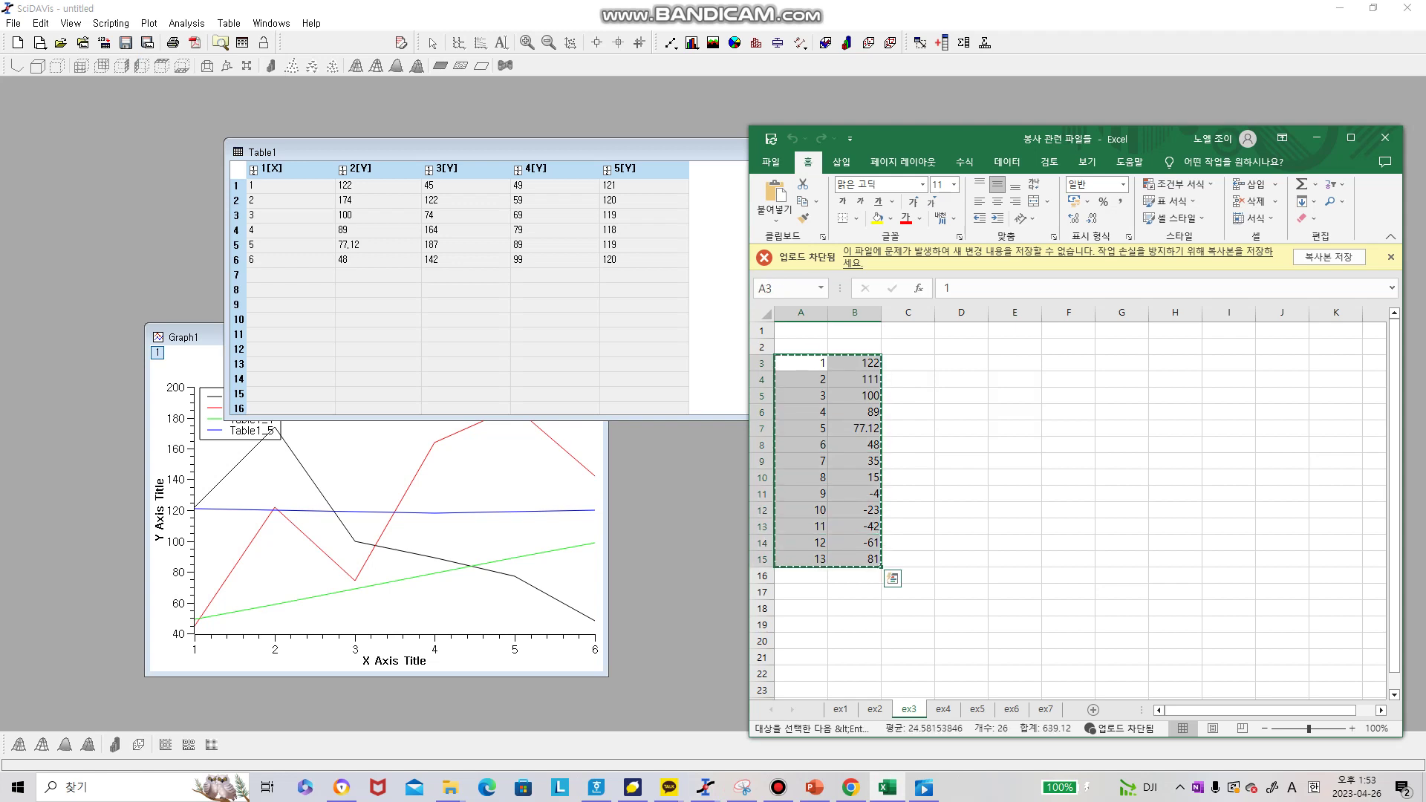
Return to SciDAVis and paste the copied two-column data into Table1, starting at the first cell
{"action": "key", "text": "alt+Tab"}
{"action": "left_click", "coordinate": [290, 185]}
{"action": "key", "text": "ctrl+v"}
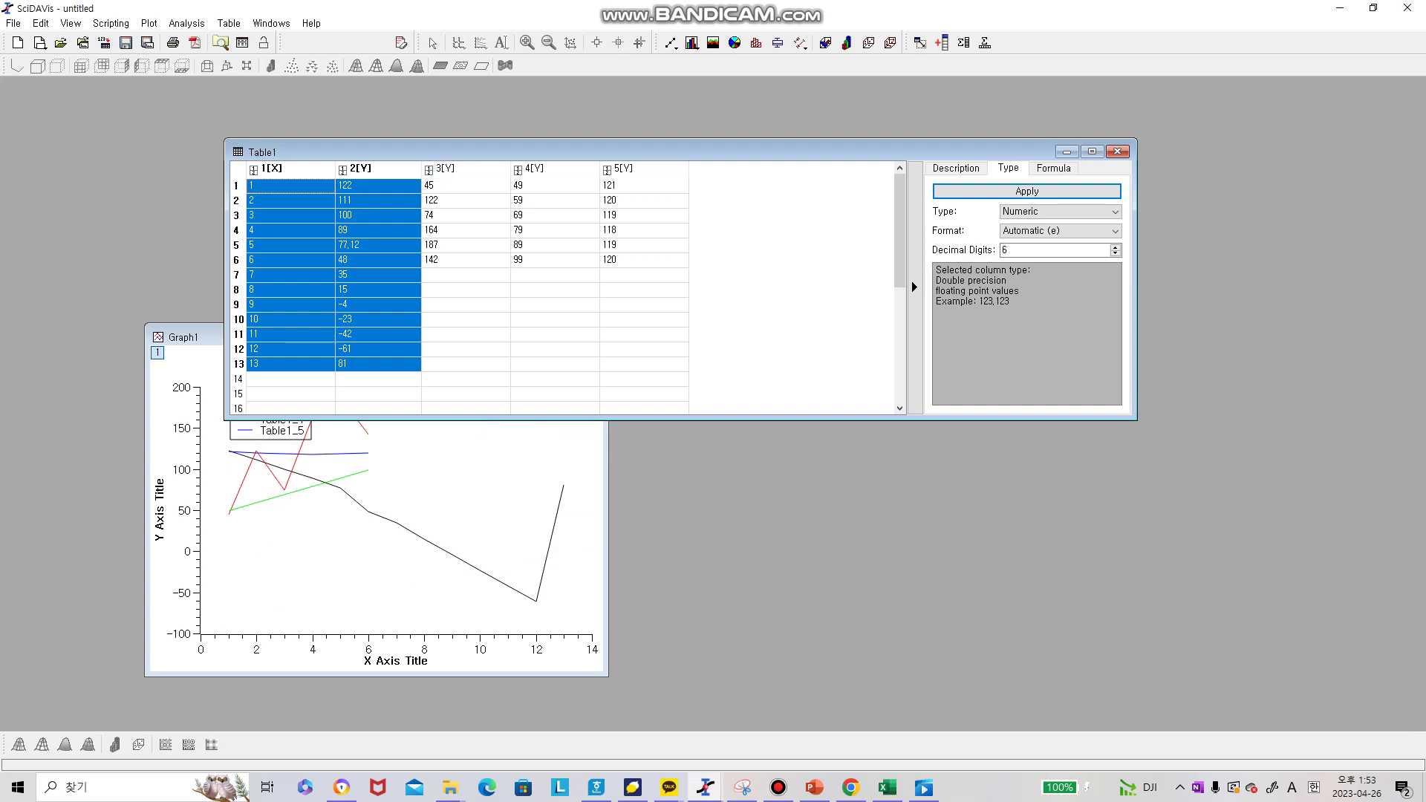
Delete the four-series line graph, Graph1
{"action": "left_click", "coordinate": [465, 520]}
{"action": "left_click", "coordinate": [588, 336]}
{"action": "left_click", "coordinate": [588, 337]}
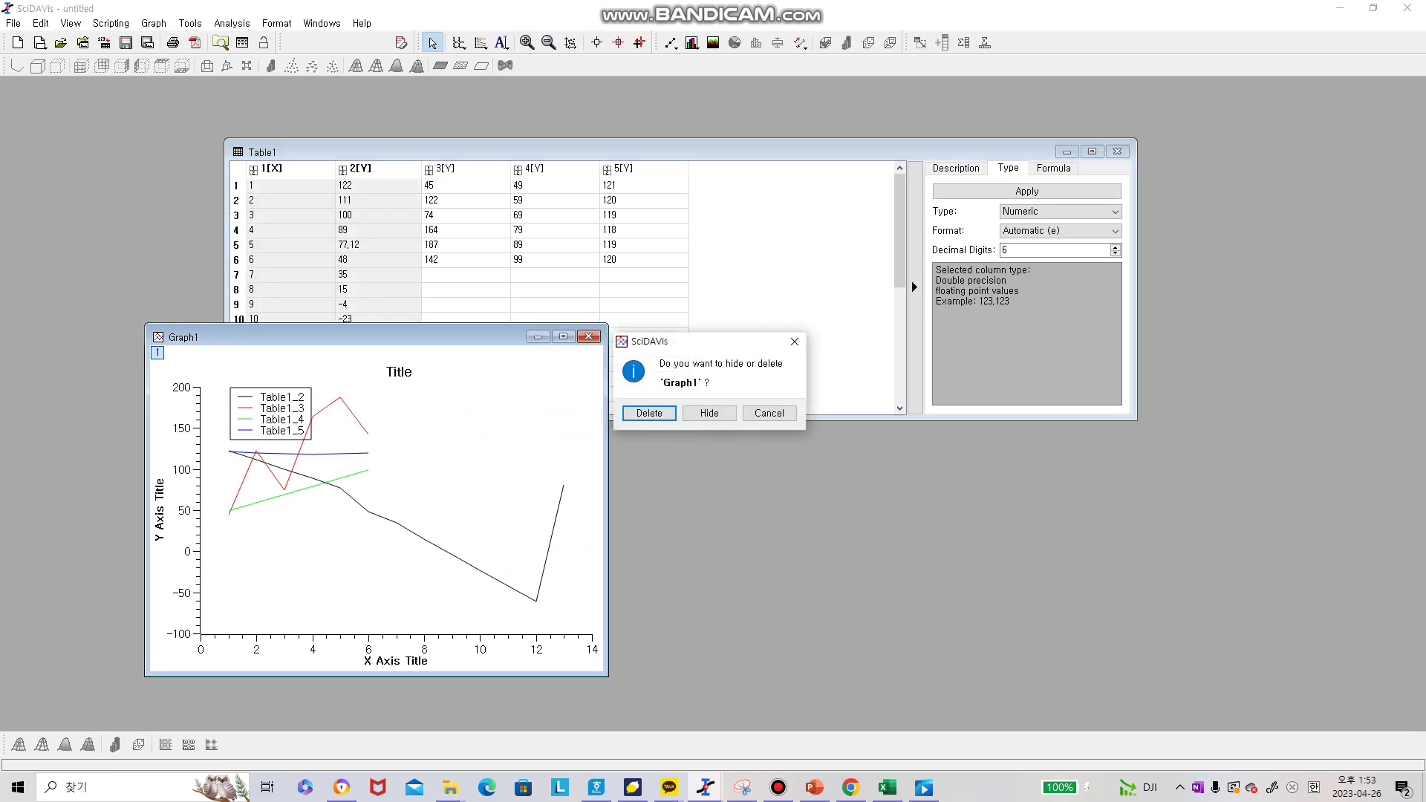
{"action": "left_click", "coordinate": [649, 413]}
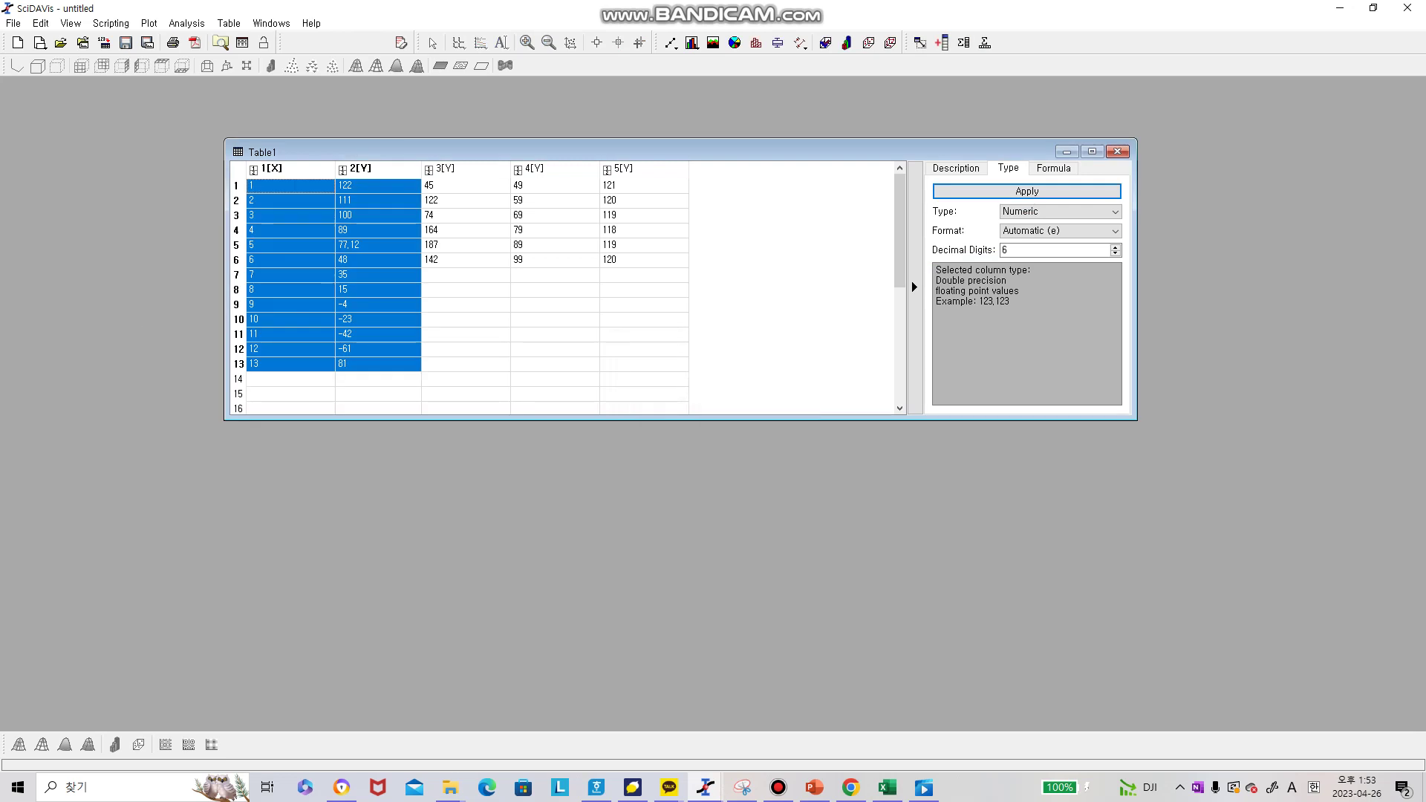
Plot column 2 against column 1 as a scatter graph and move its window up over the table's lower-left edge
{"action": "left_click", "coordinate": [290, 168]}
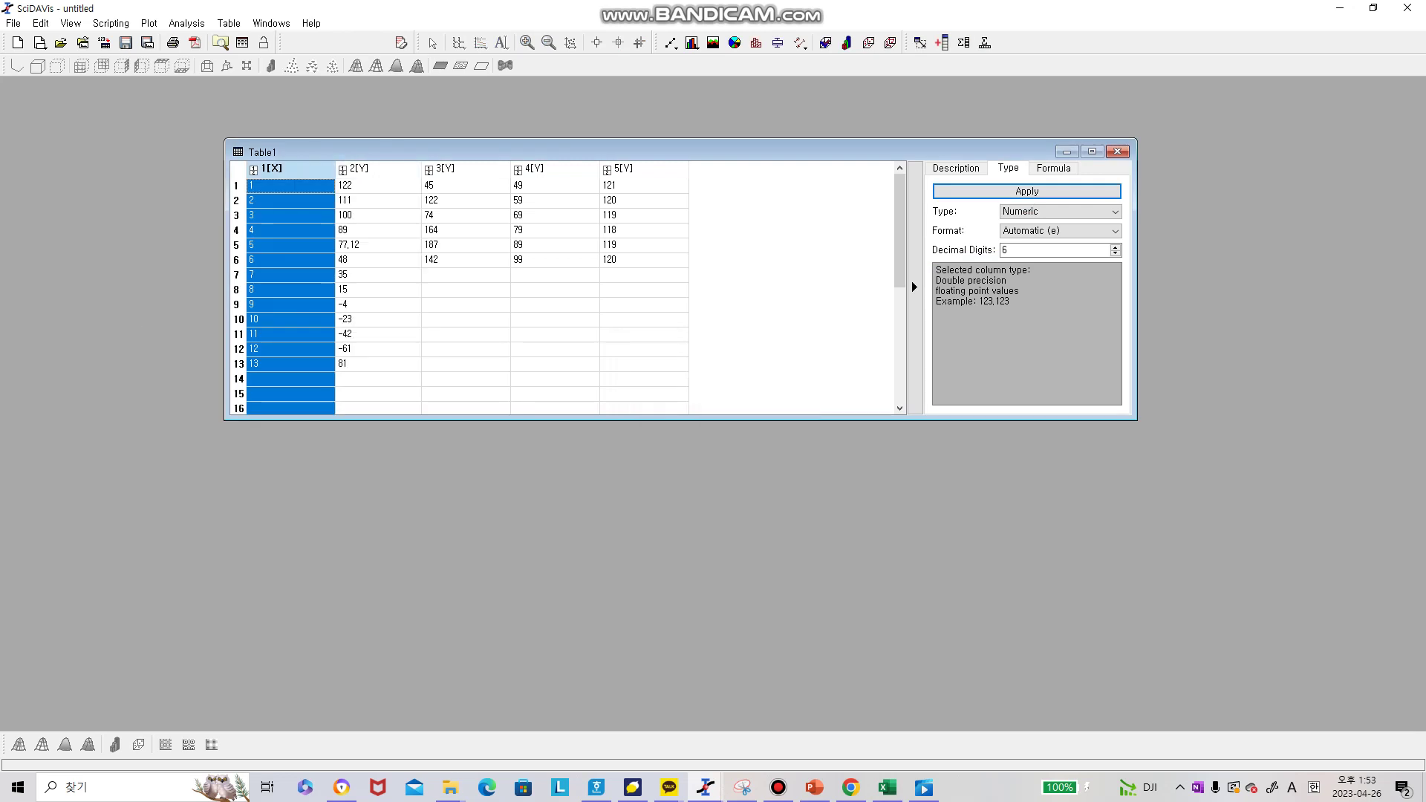
{"action": "left_click", "coordinate": [378, 169], "text": "ctrl"}
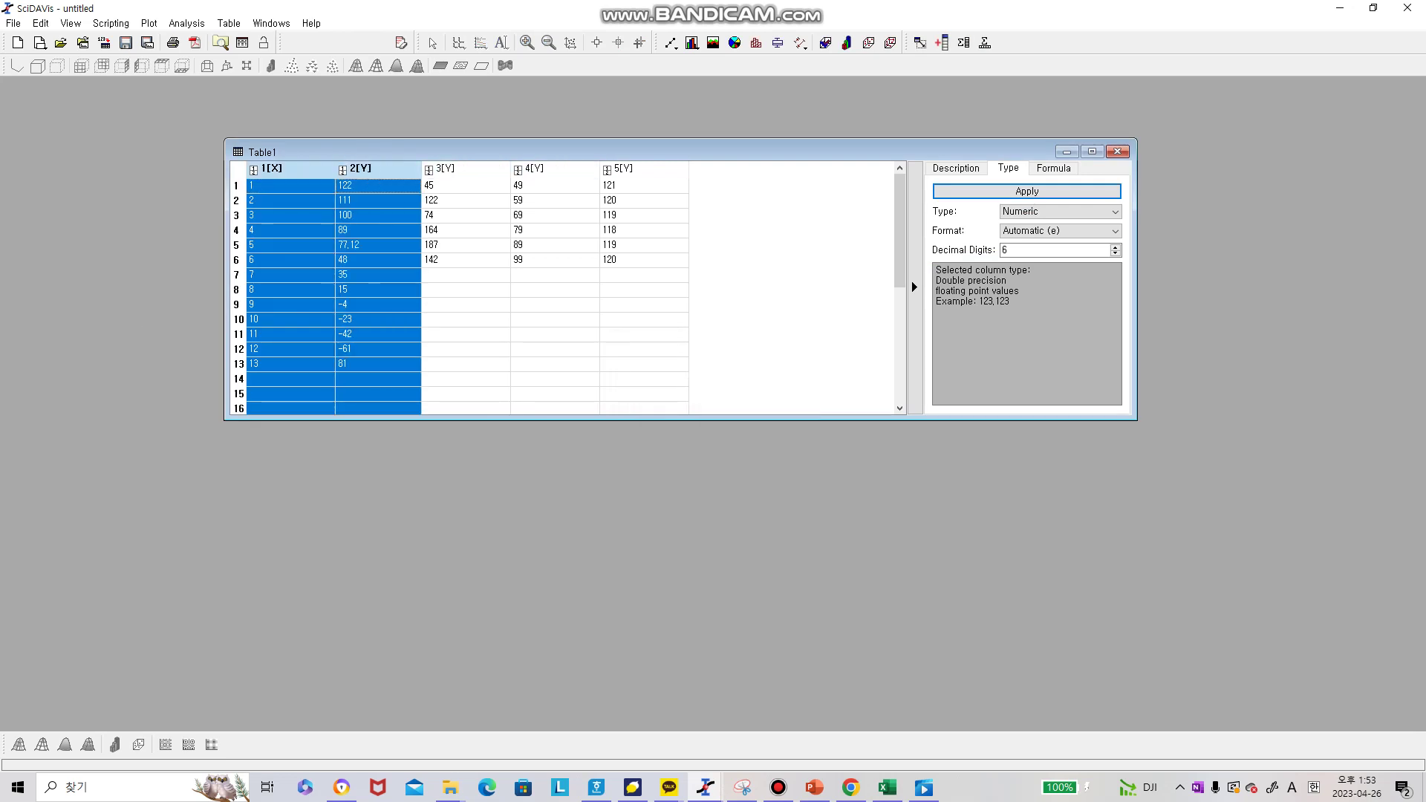
{"action": "left_click", "coordinate": [149, 23]}
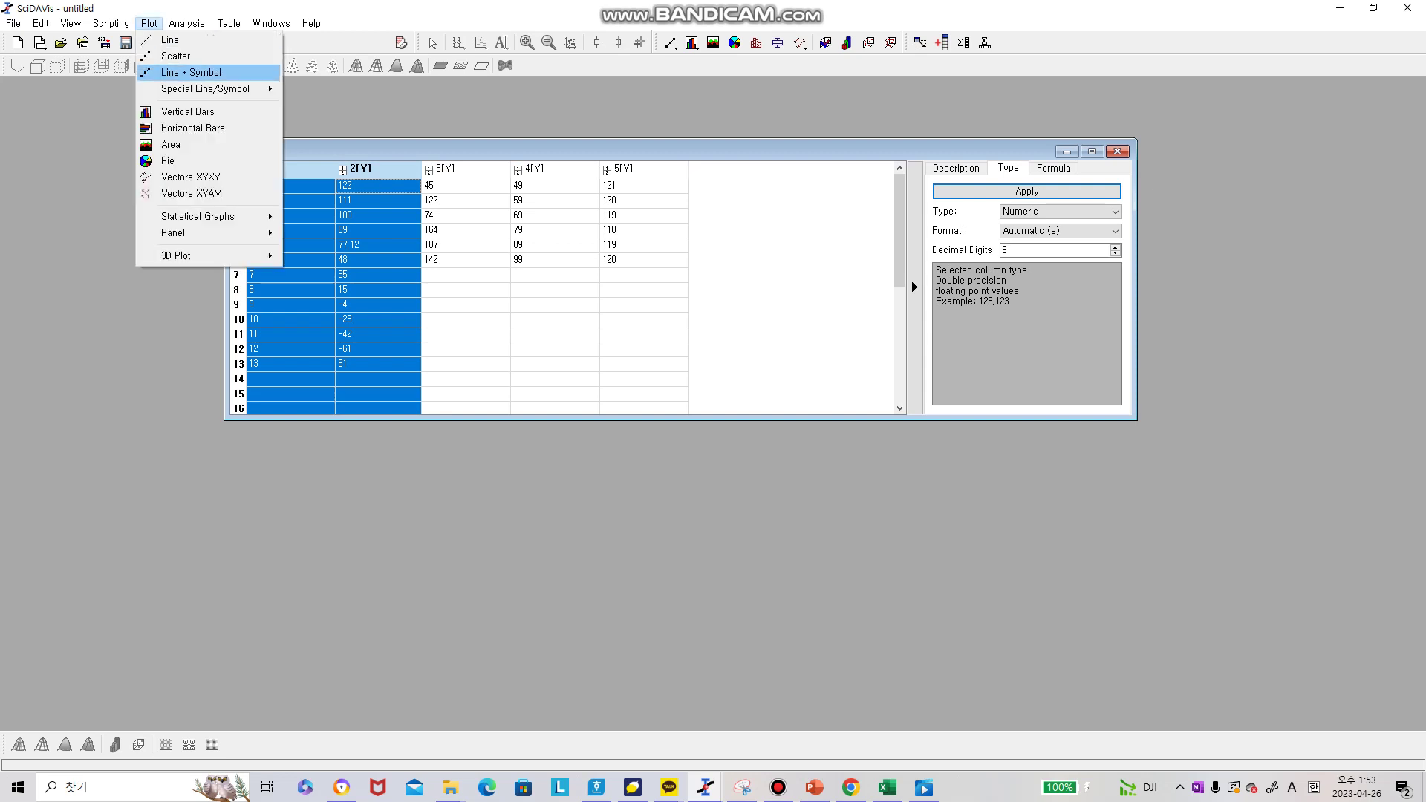
{"action": "left_click", "coordinate": [176, 56]}
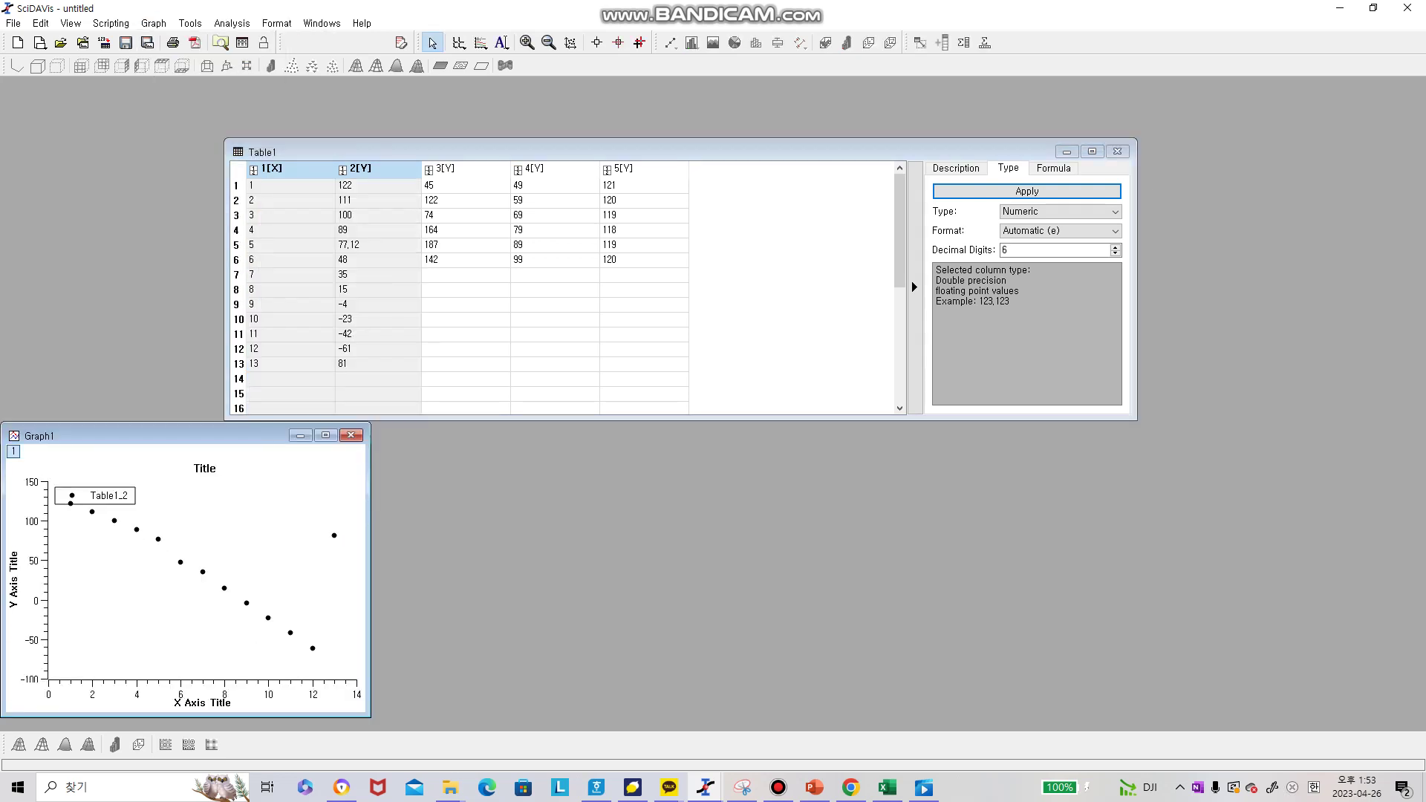
{"action": "left_click_drag", "start_coordinate": [163, 435], "coordinate": [232, 351]}
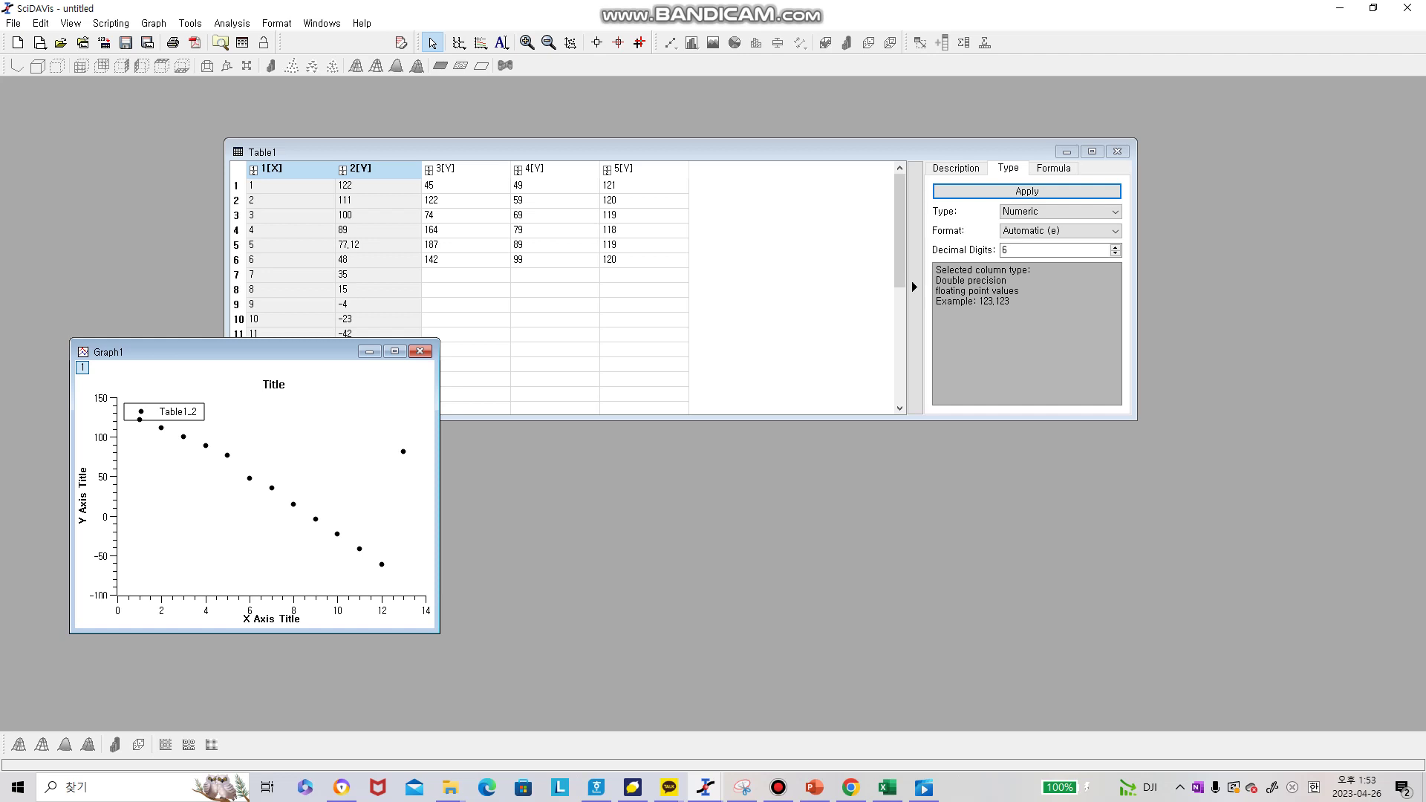
Move the legend to the scatter plot's upper-right corner and switch to the Scatter plotting slide in PowerPoint
{"action": "left_click", "coordinate": [163, 412]}
{"action": "left_click_drag", "start_coordinate": [163, 411], "coordinate": [368, 411]}
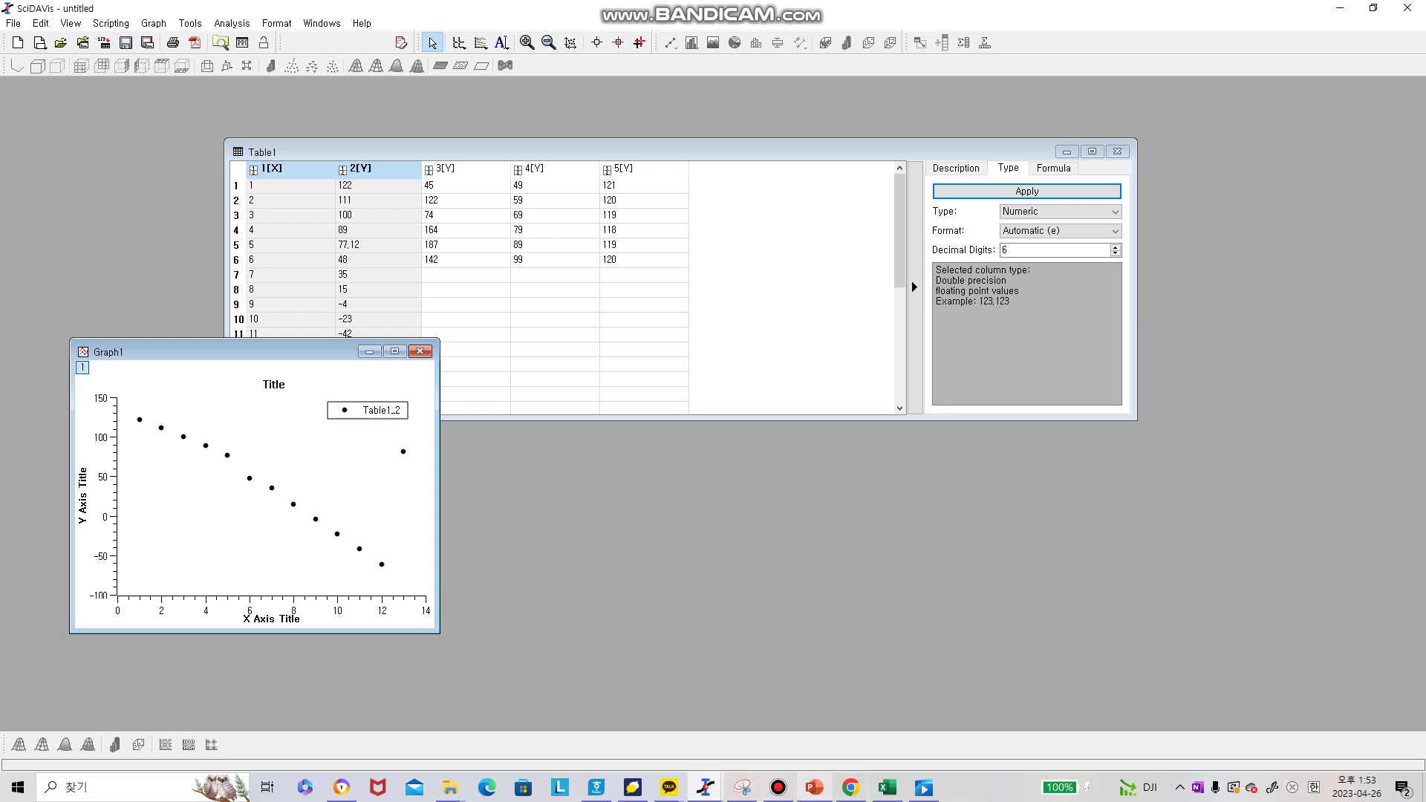
{"action": "left_click", "coordinate": [813, 787]}
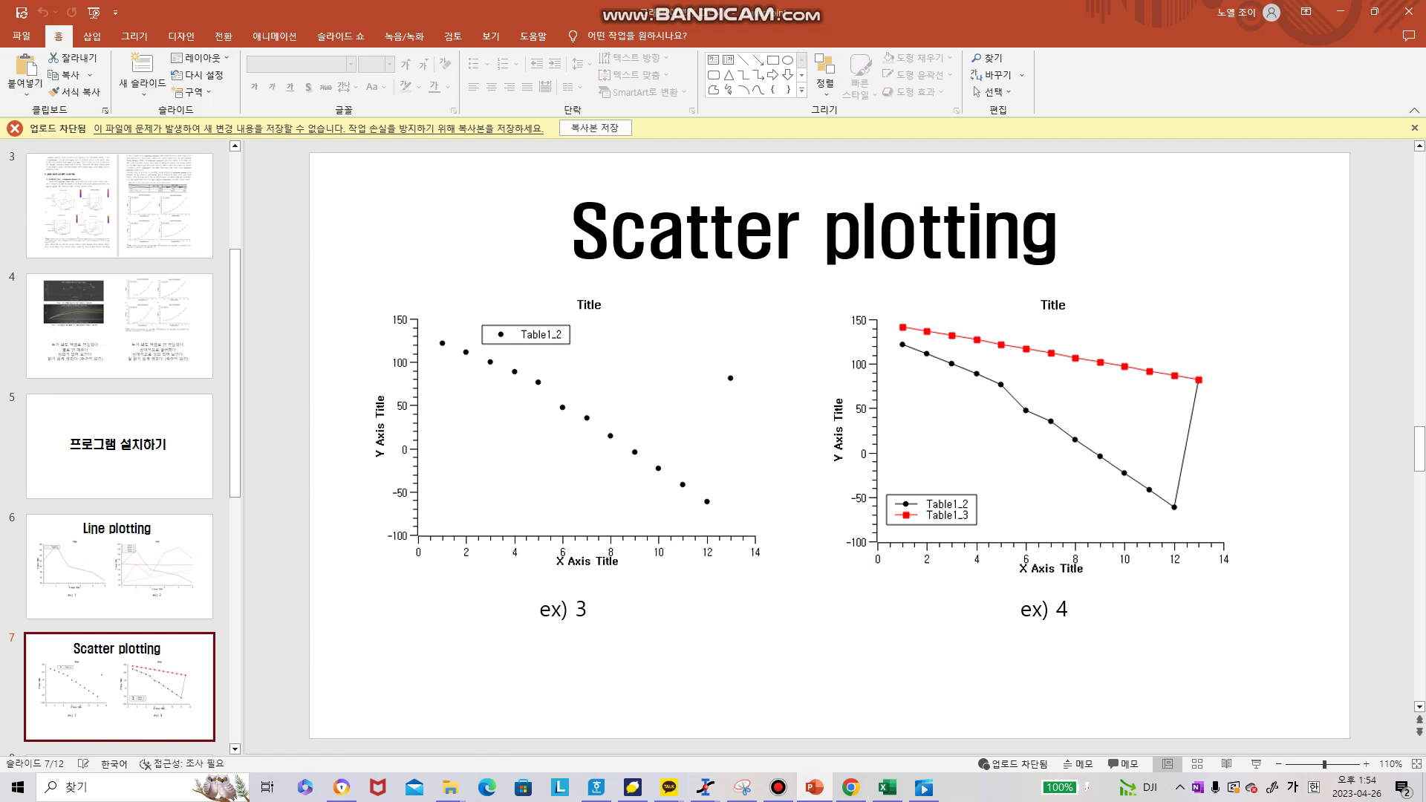
Copy the three-column data in A3:C15 of the Excel workbook's ex4 sheet and minimize the workbook
{"action": "left_click", "coordinate": [887, 787]}
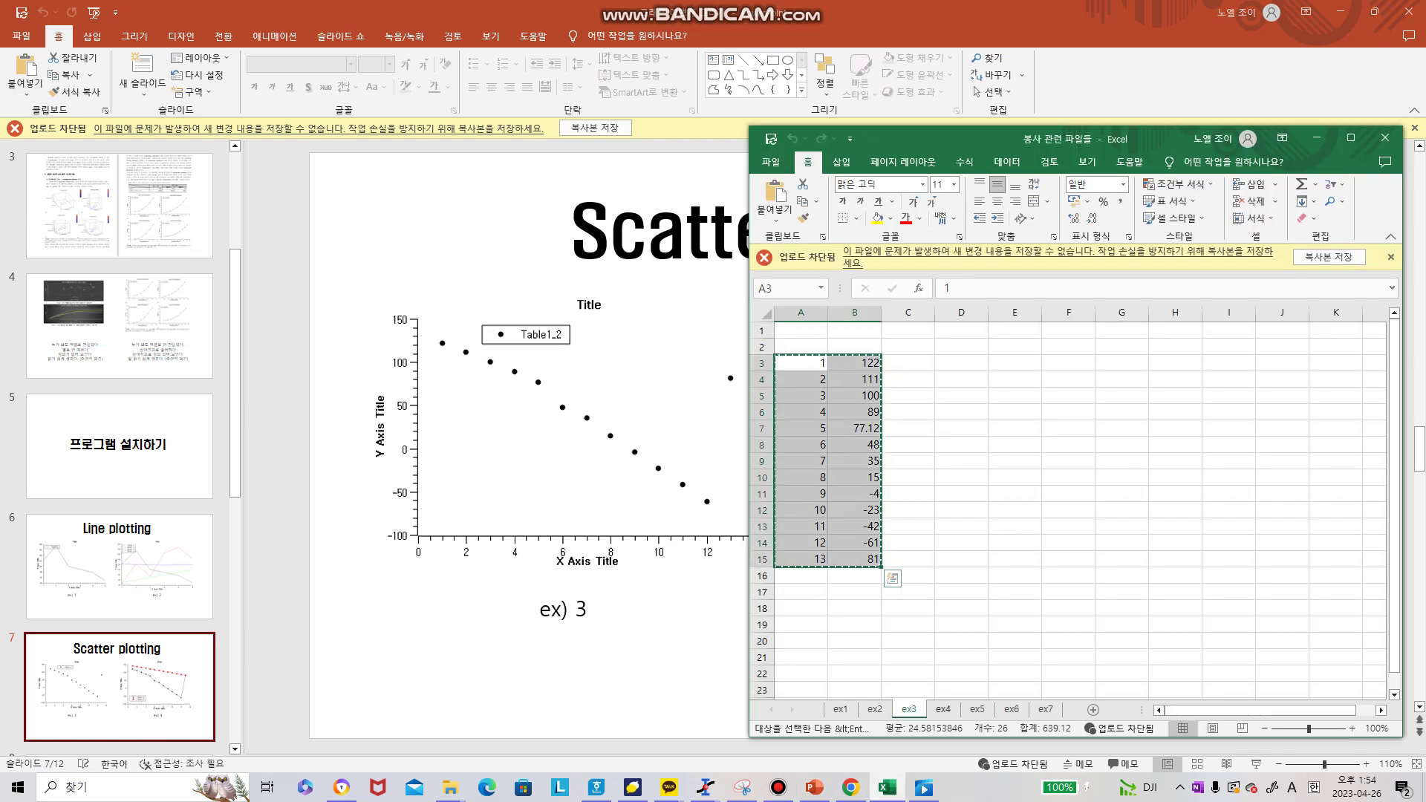
{"action": "left_click", "coordinate": [943, 710]}
{"action": "left_click", "coordinate": [1067, 559]}
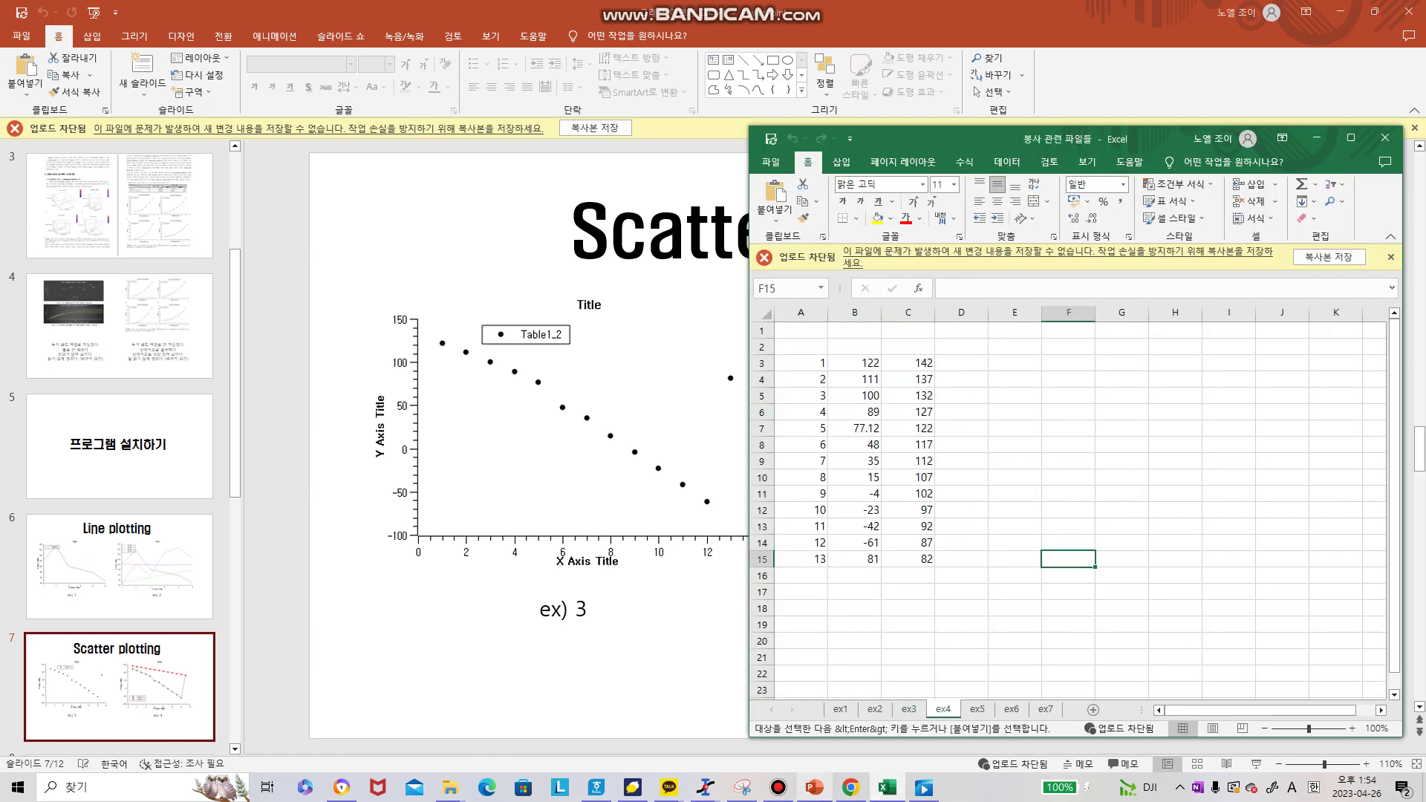
{"action": "left_click_drag", "start_coordinate": [913, 558], "coordinate": [802, 362]}
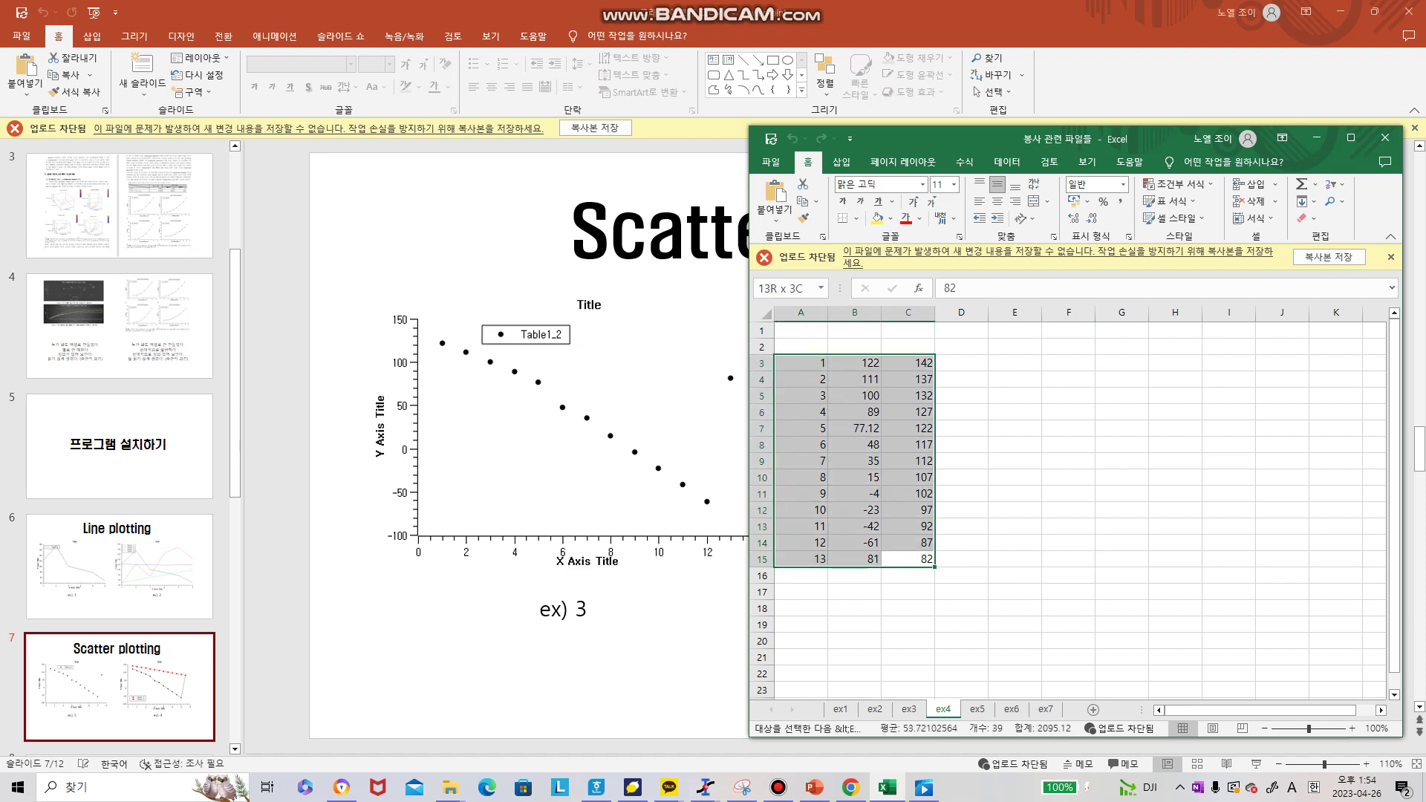
{"action": "key", "text": "ctrl+c"}
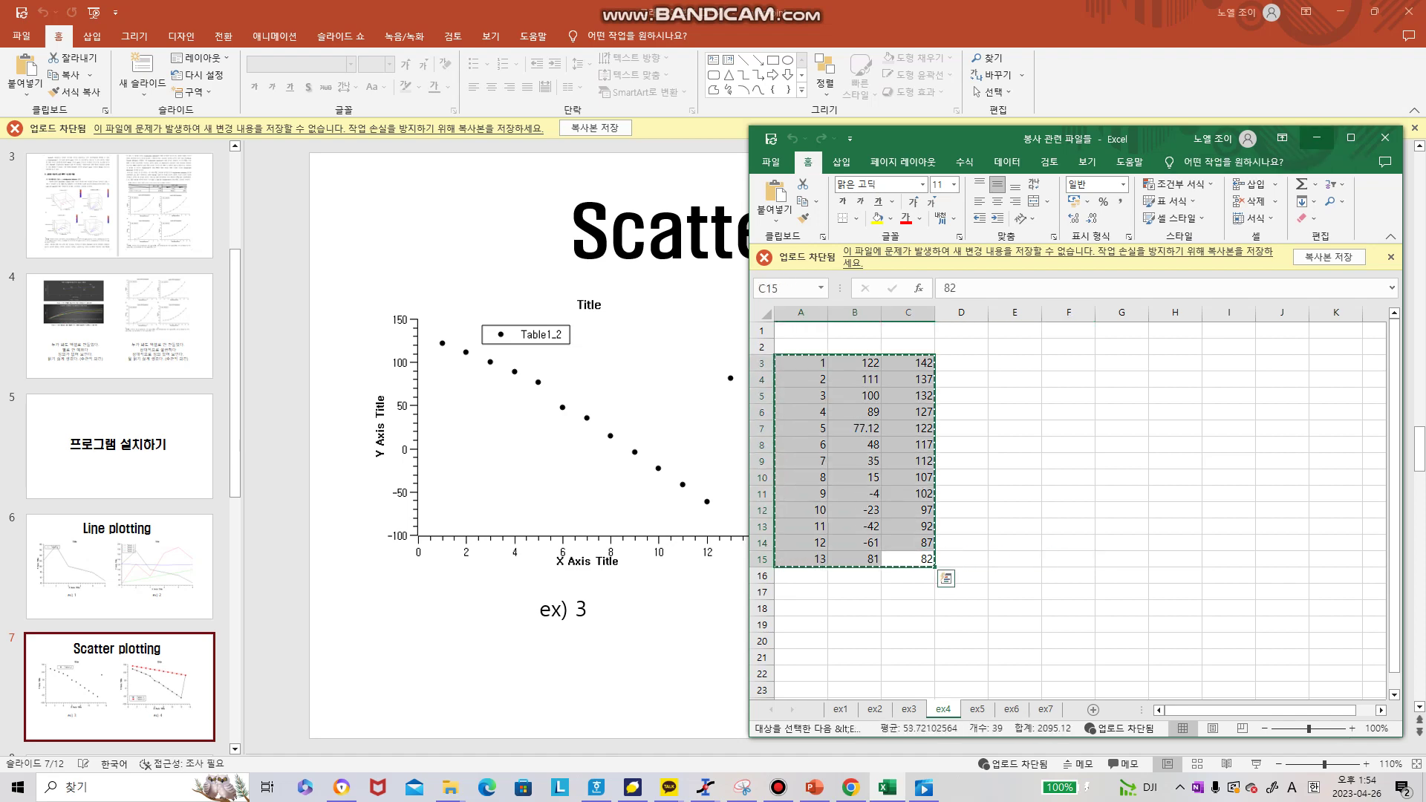
{"action": "left_click", "coordinate": [1316, 138]}
Switch to the untitled SciDAVis project and delete the scatter graph, Graph1
{"action": "left_click", "coordinate": [777, 787]}
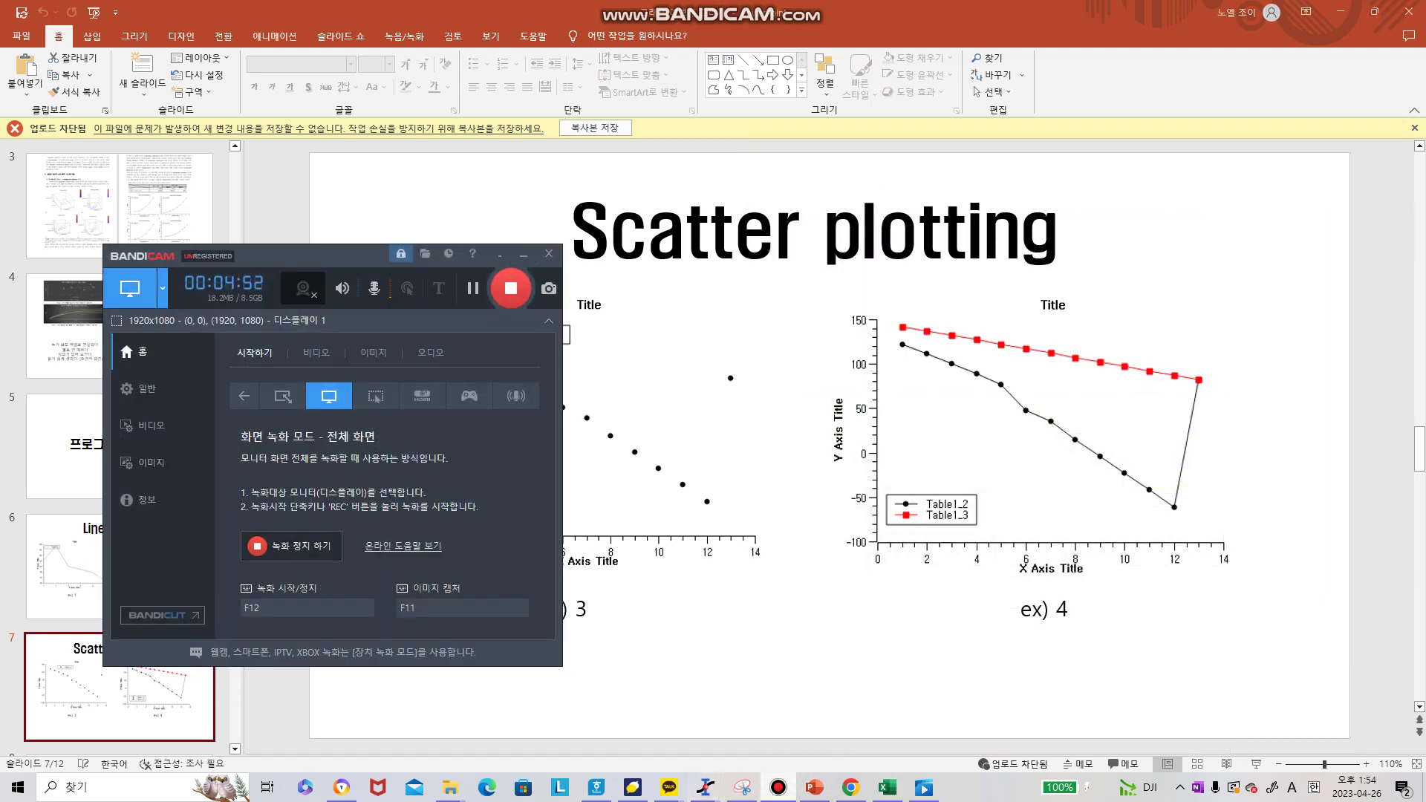
{"action": "left_click", "coordinate": [777, 787]}
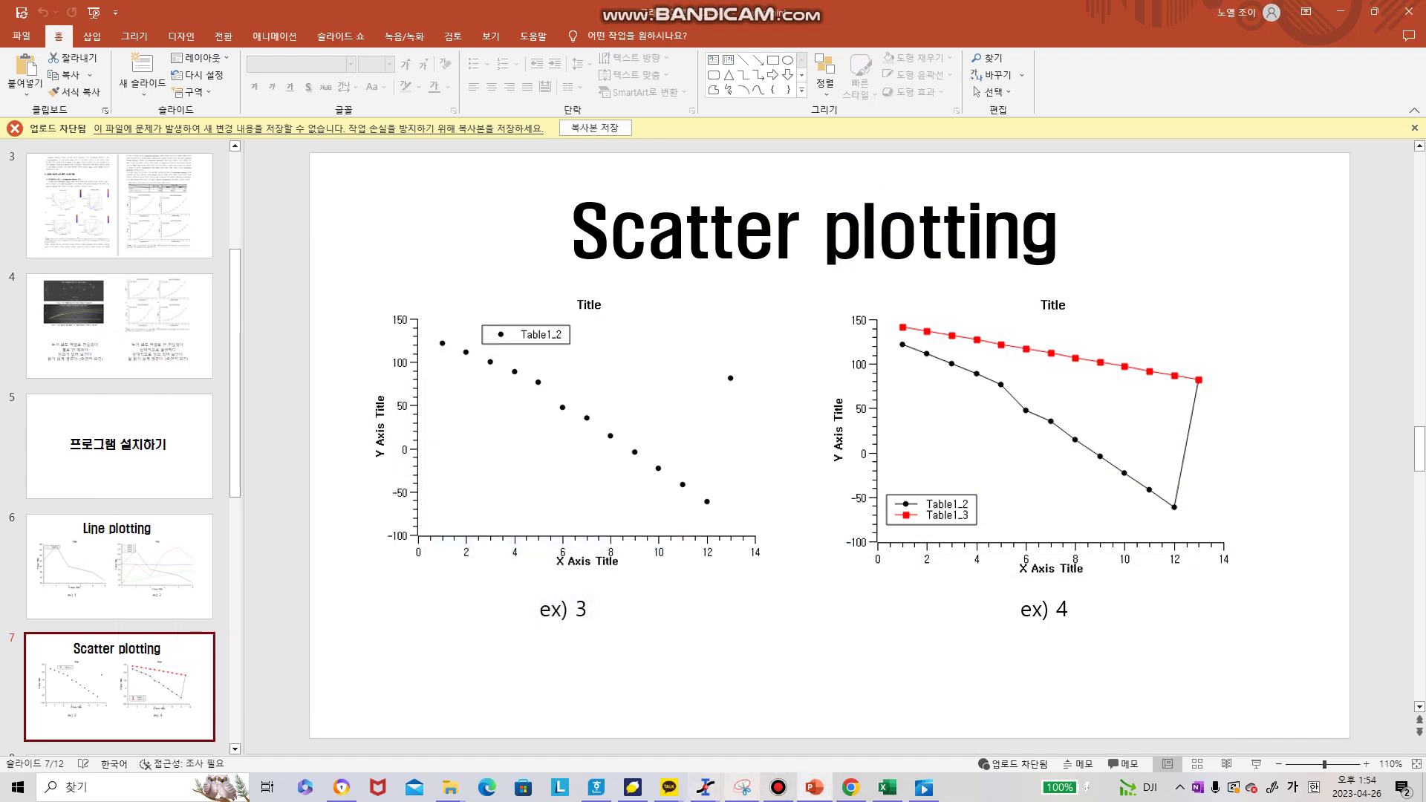
{"action": "mouse_move", "coordinate": [705, 787]}
{"action": "left_click", "coordinate": [763, 720]}
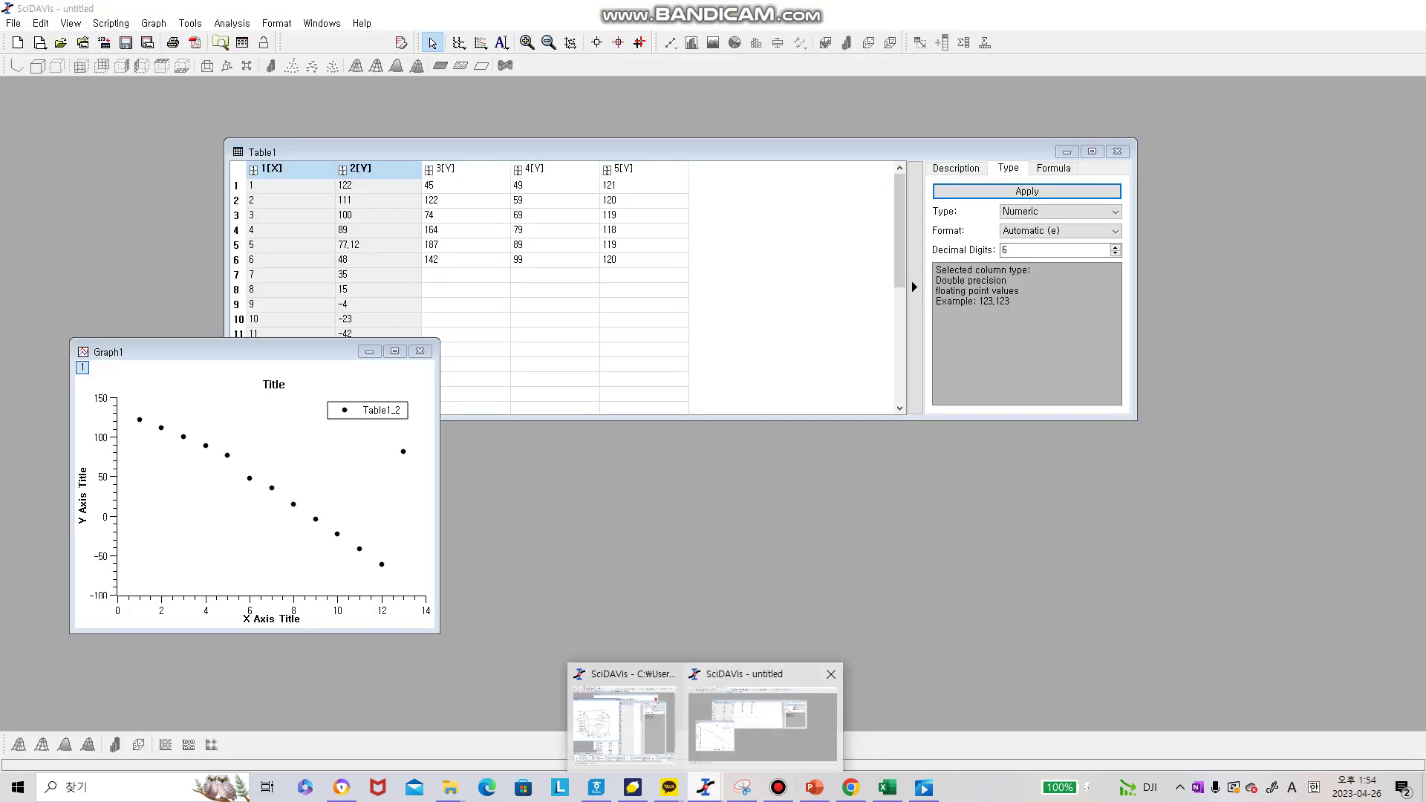
{"action": "left_click", "coordinate": [554, 320]}
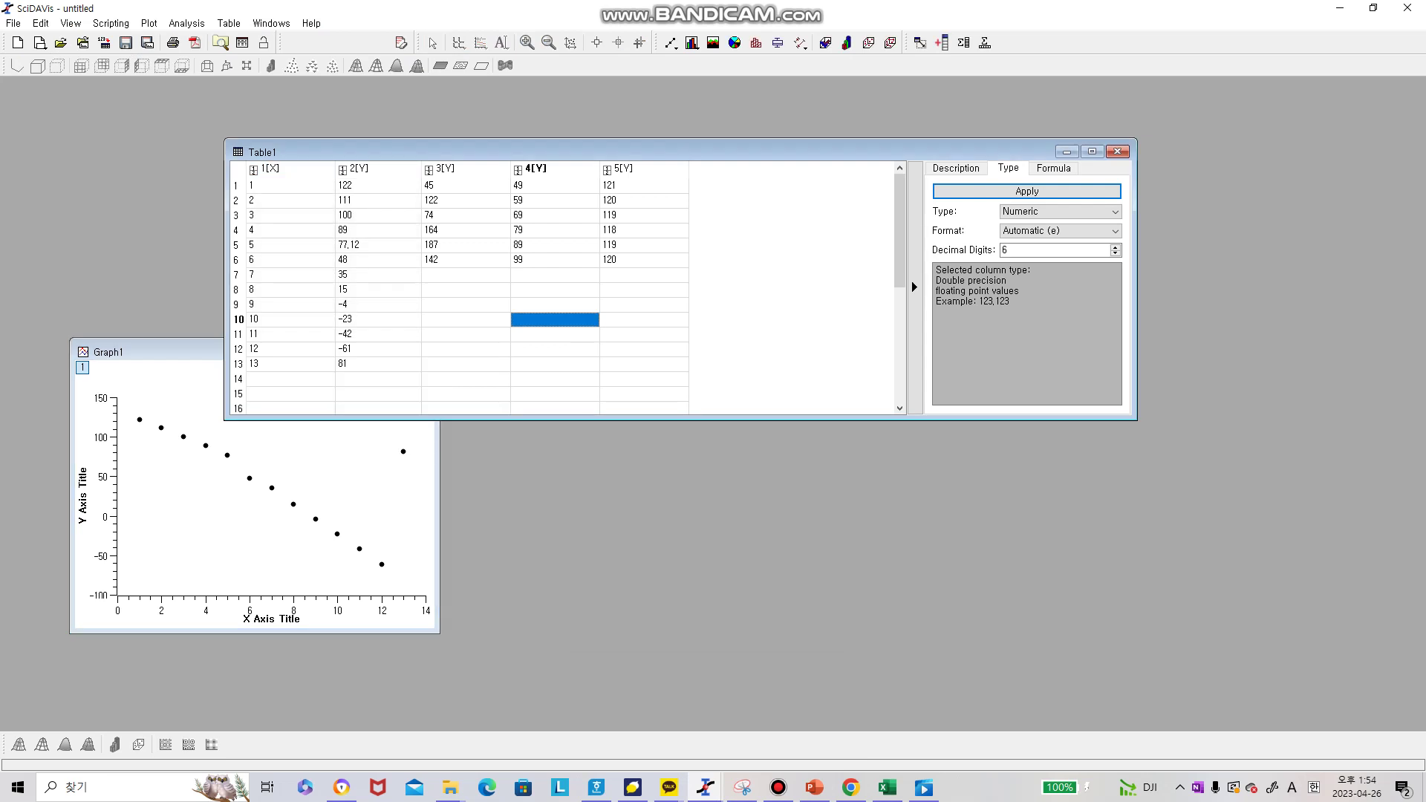
{"action": "left_click", "coordinate": [148, 351]}
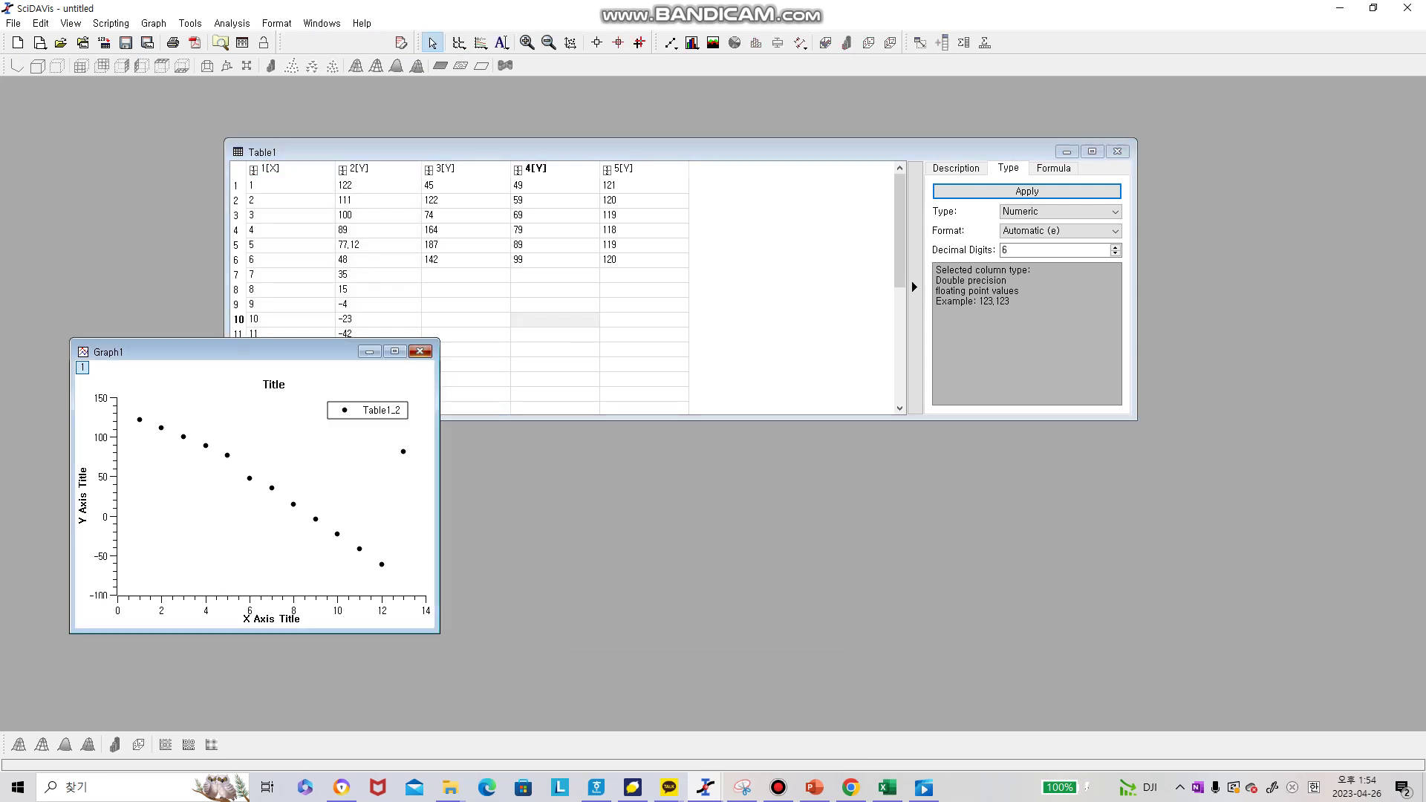
{"action": "left_click", "coordinate": [420, 351]}
{"action": "key", "text": "Return"}
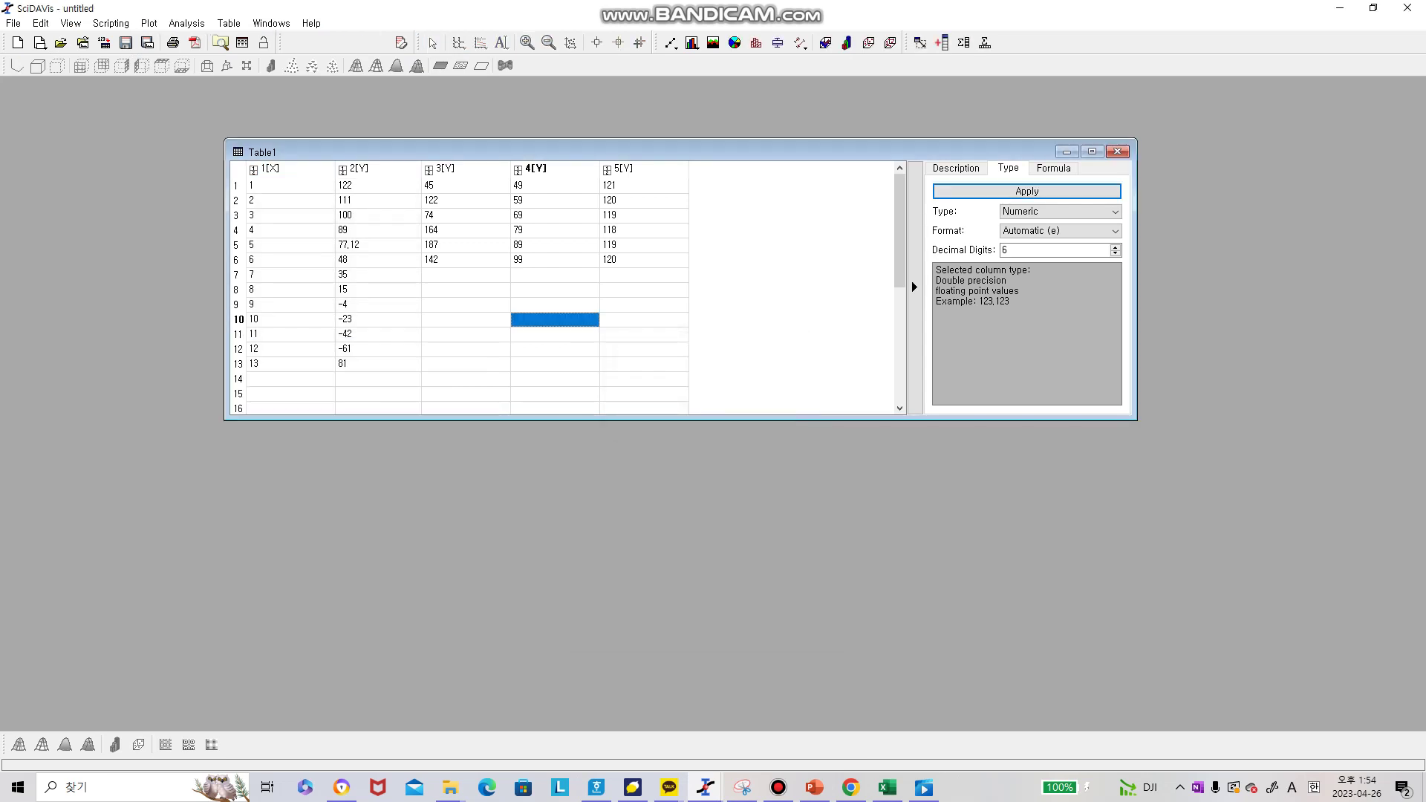
Paste the copied three-column data into Table1, starting at the first cell
{"action": "left_click", "coordinate": [289, 185]}
{"action": "key", "text": "ctrl+v"}
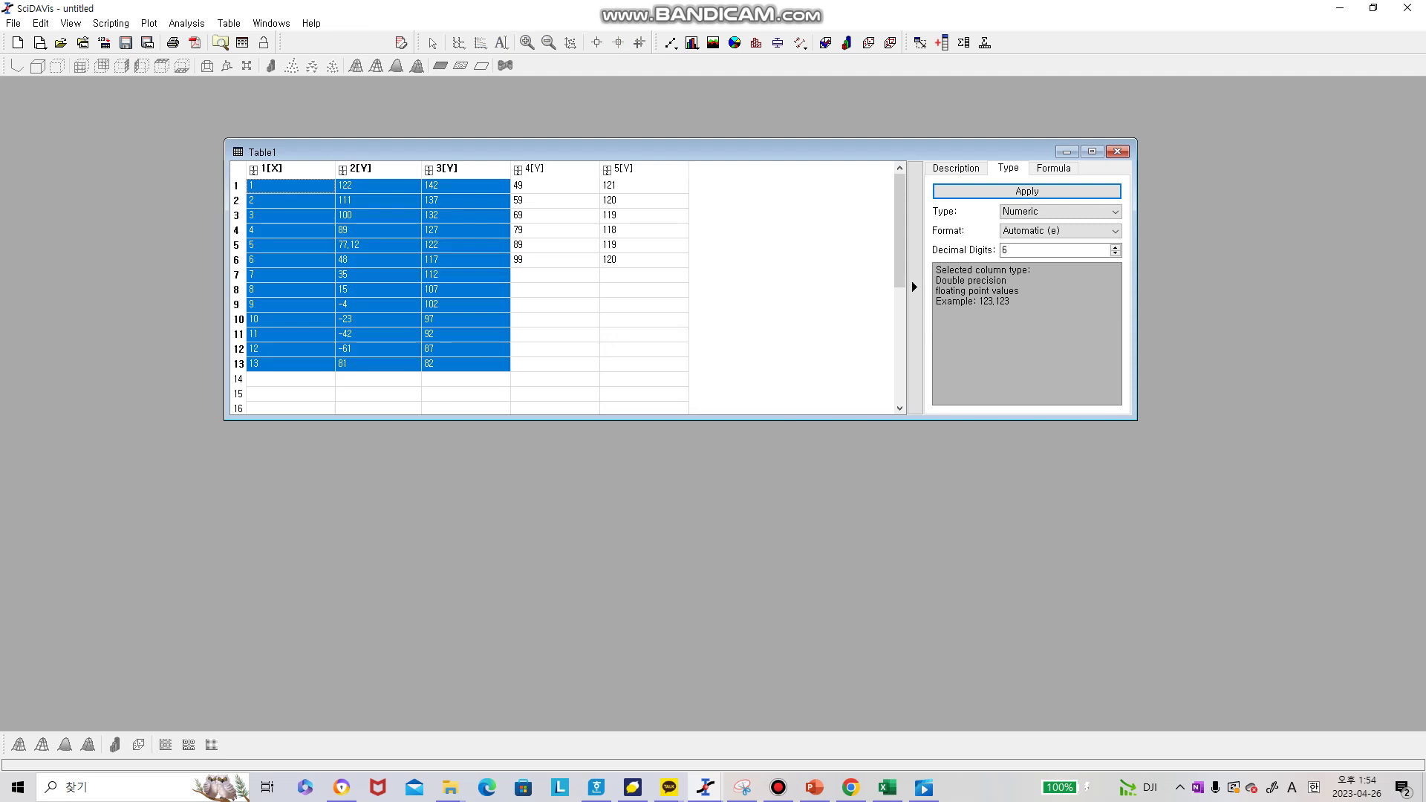
{"action": "left_click", "coordinate": [555, 320]}
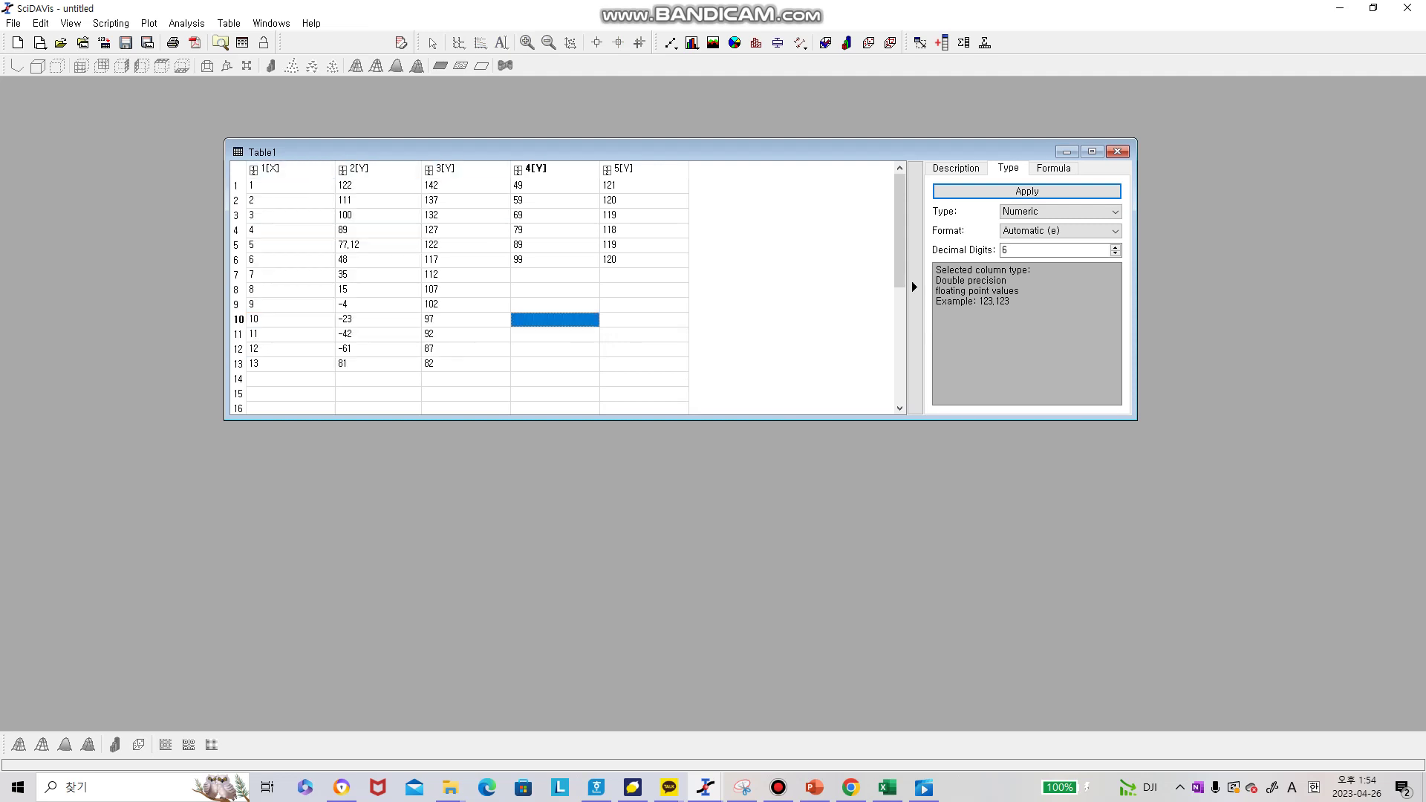
Plot columns 2 and 3 against column 1 as a Line + Symbol graph and move its window up beside the table data
{"action": "left_click", "coordinate": [289, 168]}
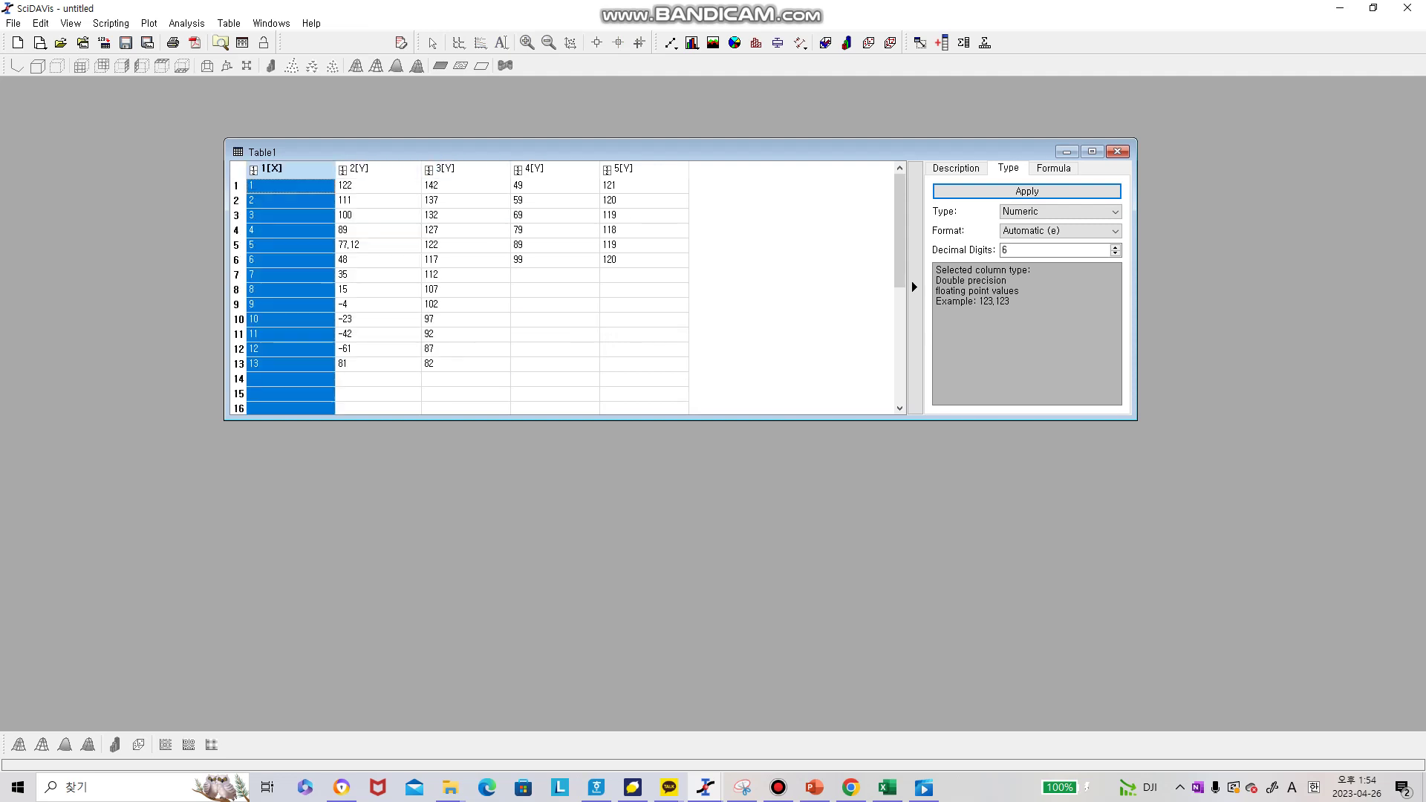
{"action": "left_click", "coordinate": [378, 169], "text": "ctrl"}
{"action": "left_click", "coordinate": [465, 169], "text": "ctrl"}
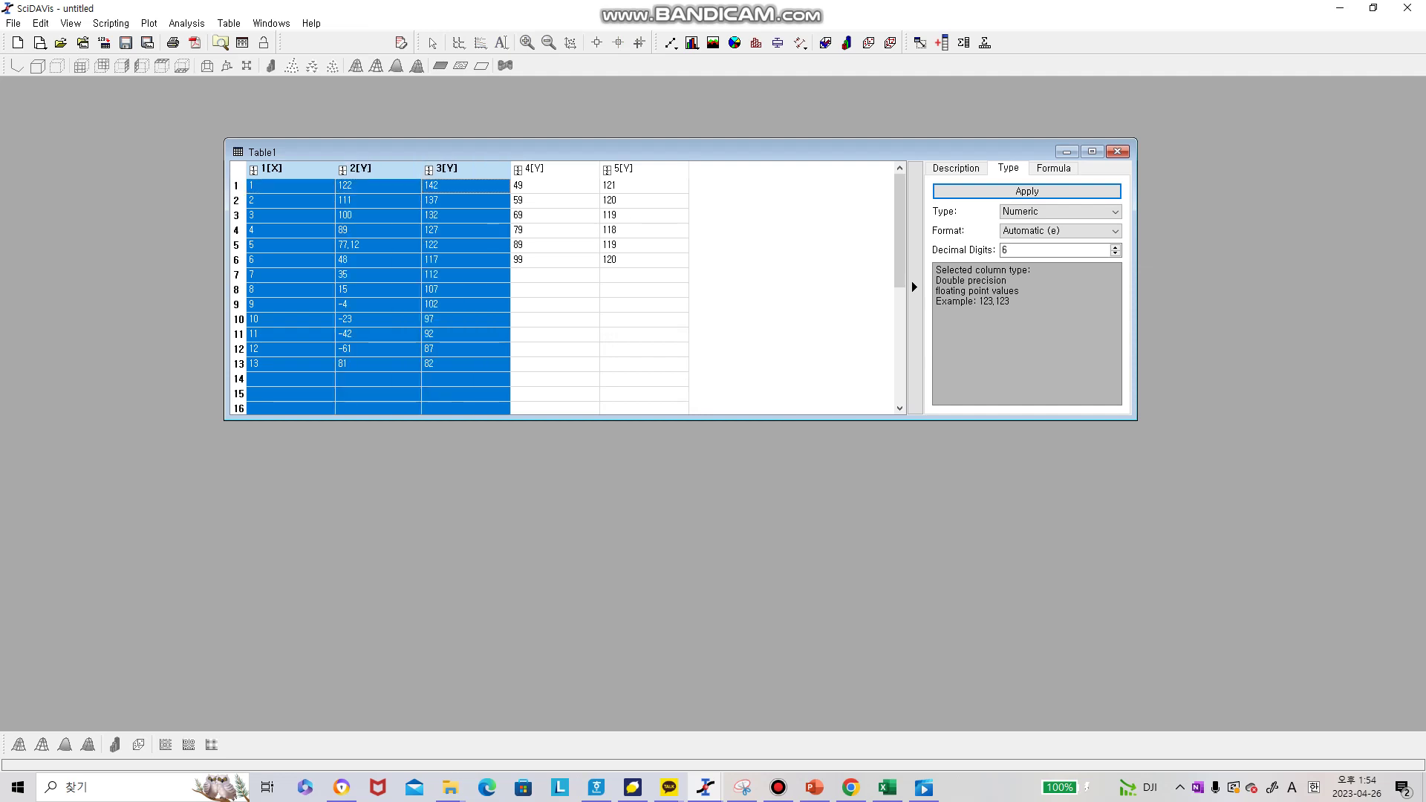
{"action": "left_click", "coordinate": [148, 23]}
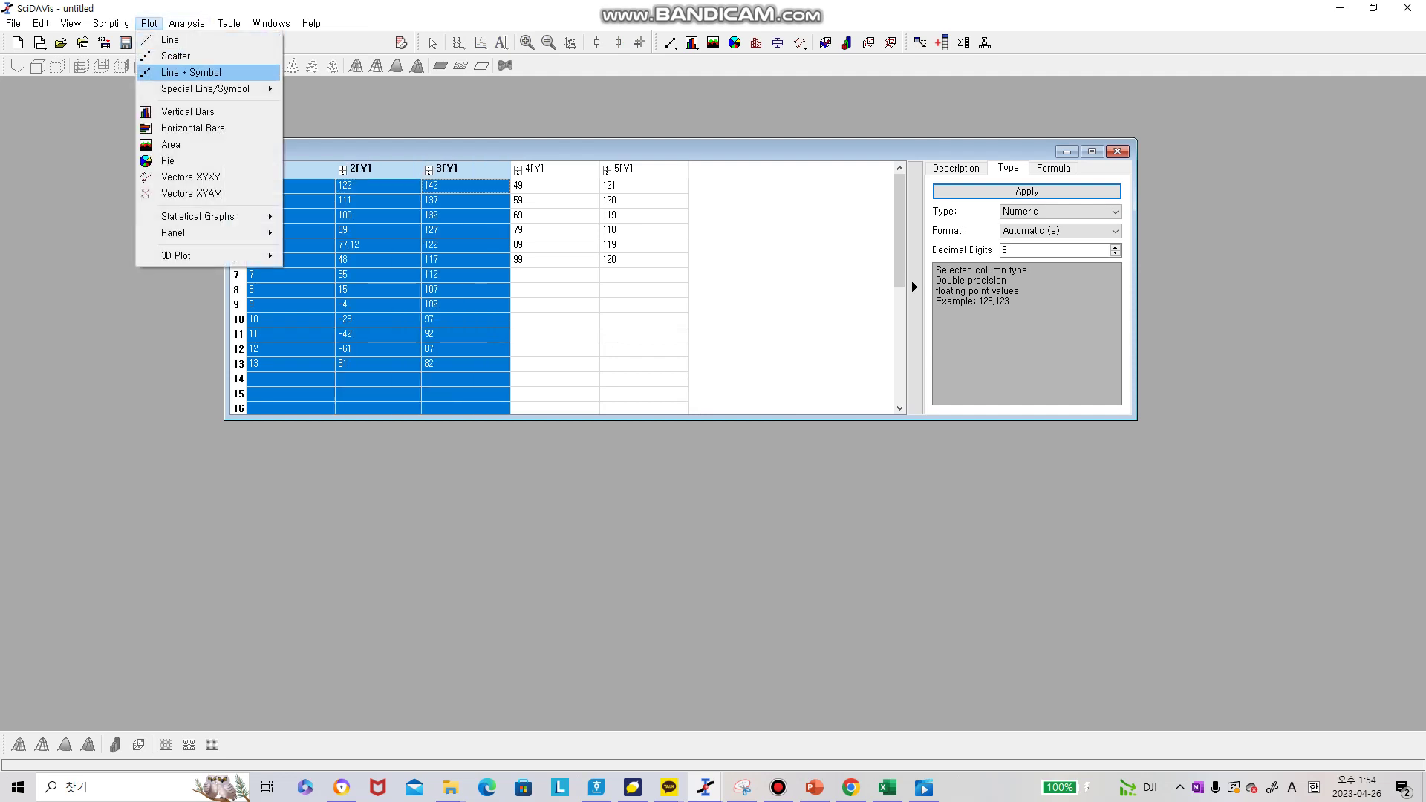
{"action": "left_click", "coordinate": [191, 72]}
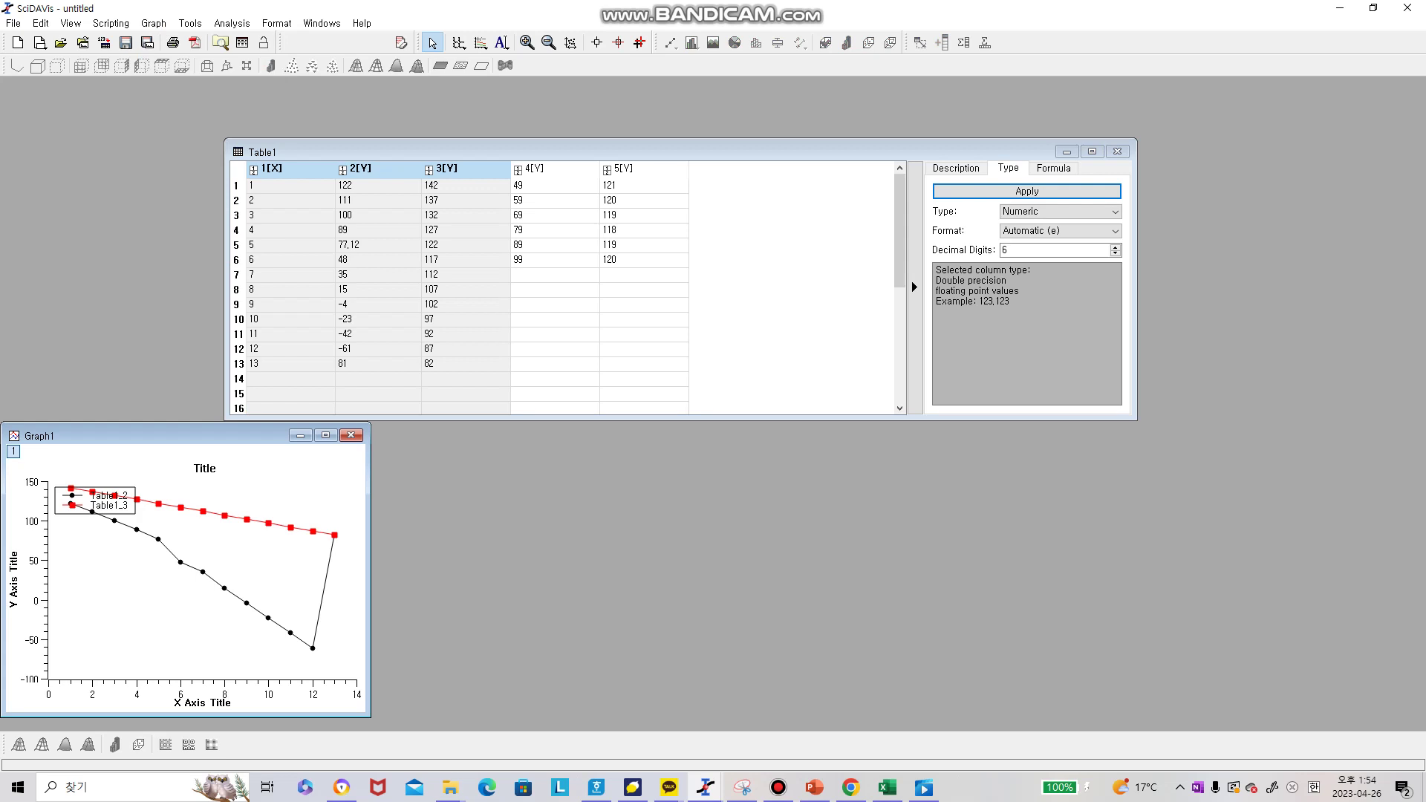
{"action": "left_click_drag", "start_coordinate": [149, 436], "coordinate": [175, 241]}
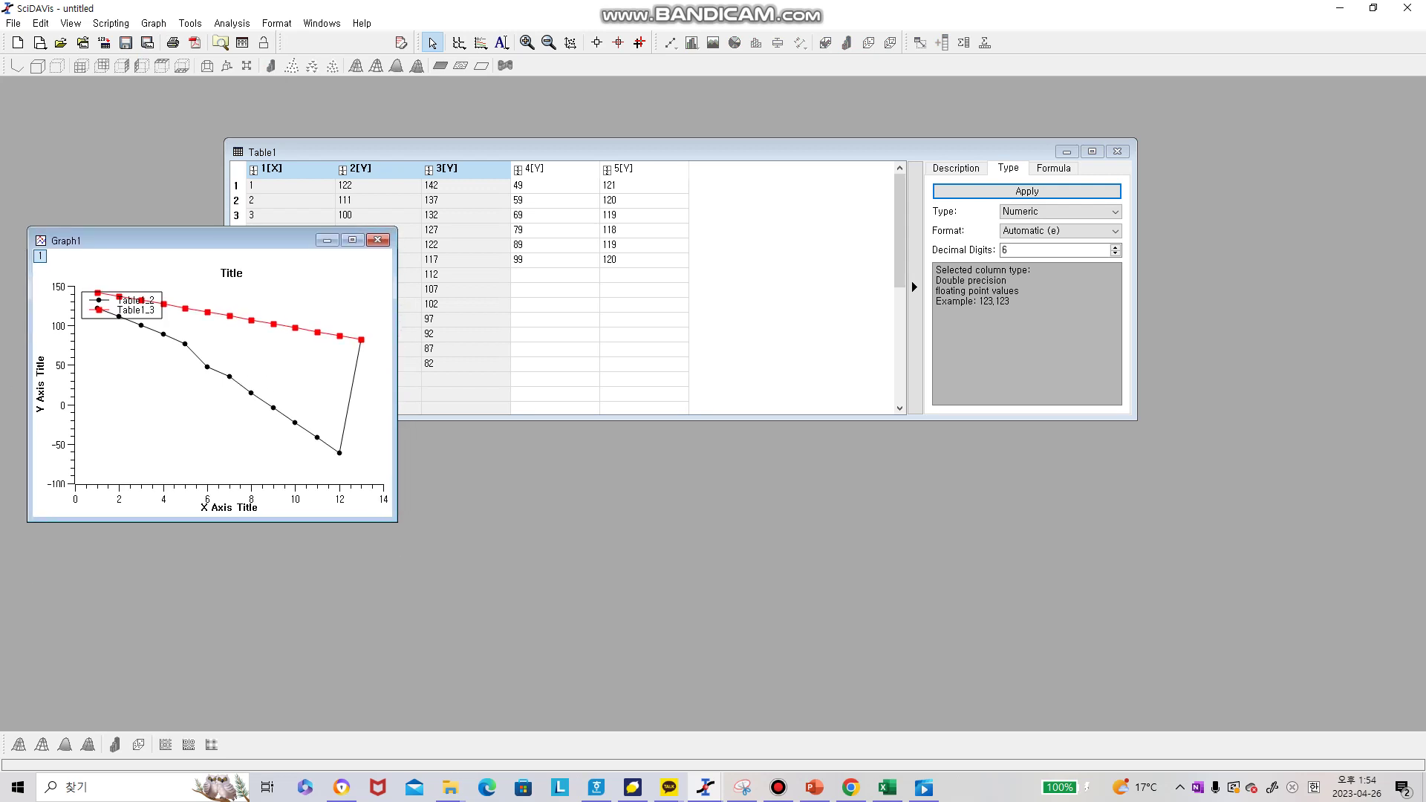
Move the legend down into the empty area below the two curves and compare the graph with the ex) 4 graph on the PowerPoint slide
{"action": "left_click", "coordinate": [121, 305]}
{"action": "left_click_drag", "start_coordinate": [121, 304], "coordinate": [122, 366]}
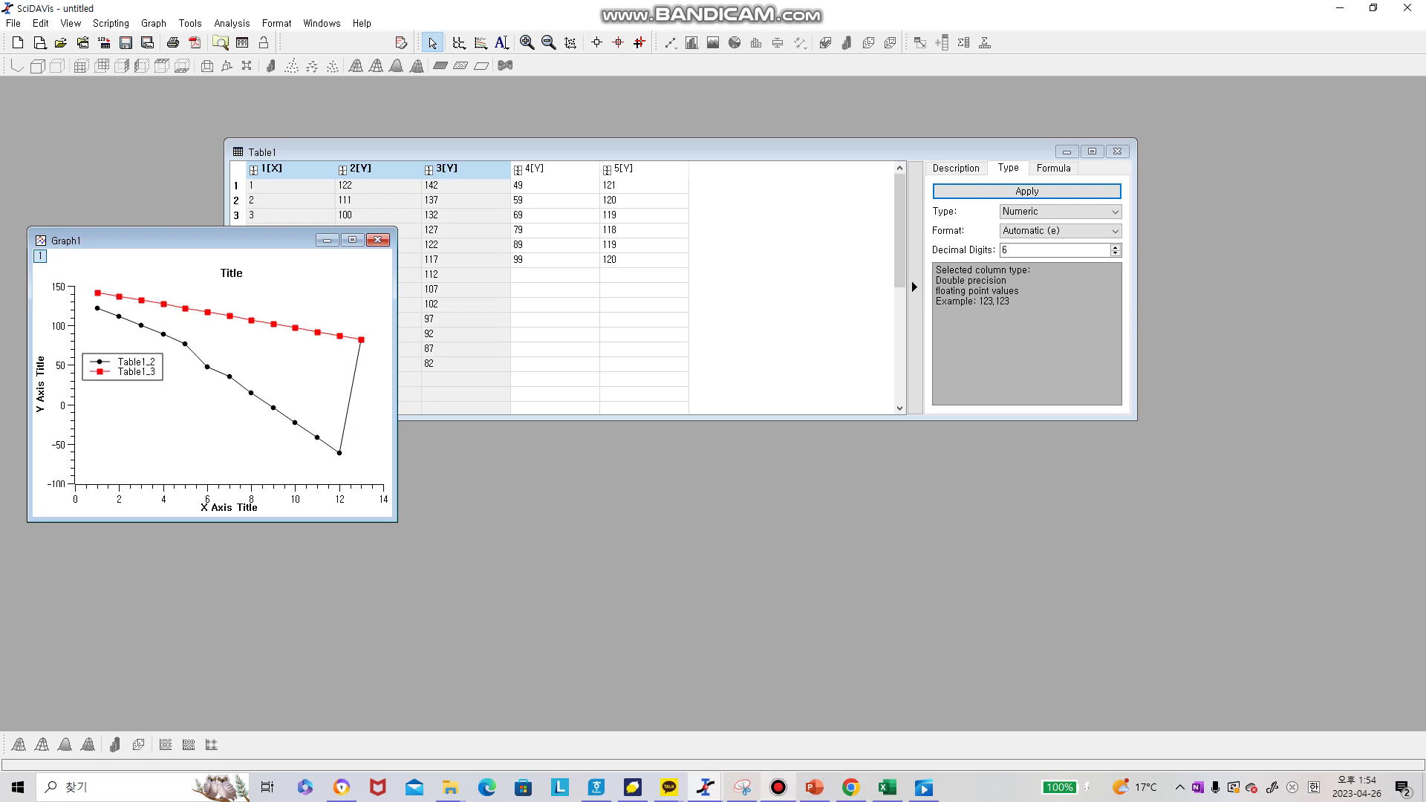
{"action": "left_click", "coordinate": [814, 787]}
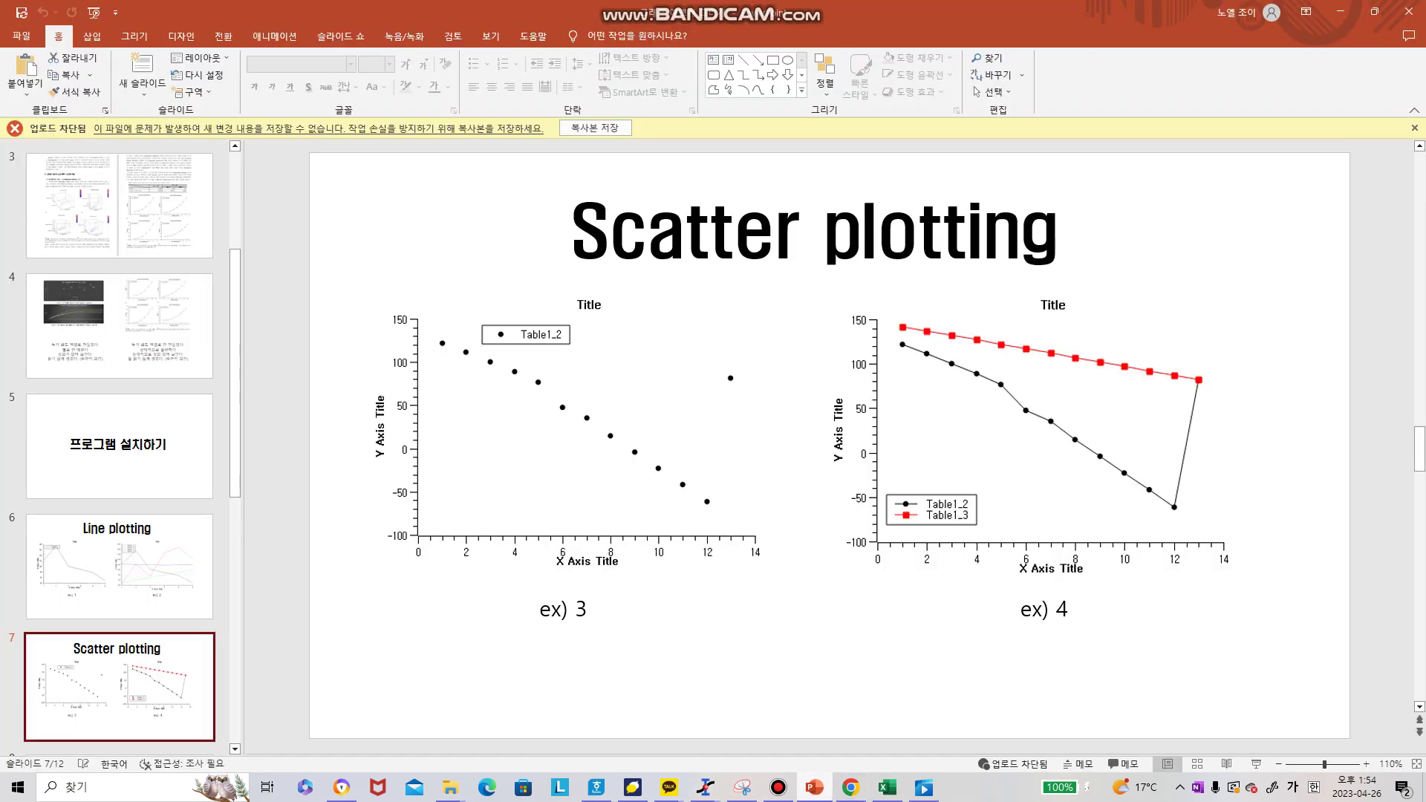
{"action": "left_click", "coordinate": [814, 788]}
{"action": "left_click", "coordinate": [814, 787]}
{"action": "left_click", "coordinate": [814, 787]}
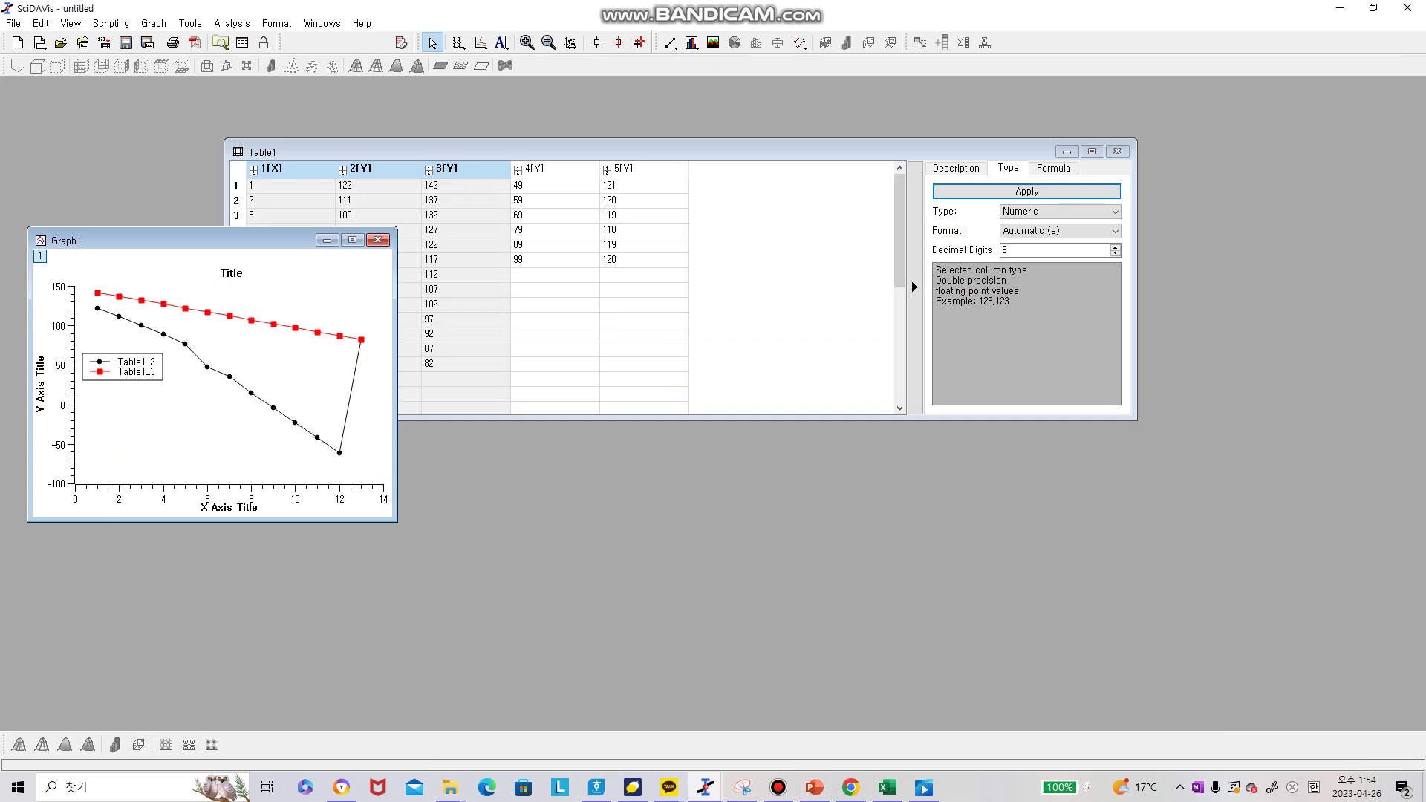
Delete Graph1, then switch to PowerPoint and show the Vertical Bars slide
{"action": "left_click", "coordinate": [377, 239]}
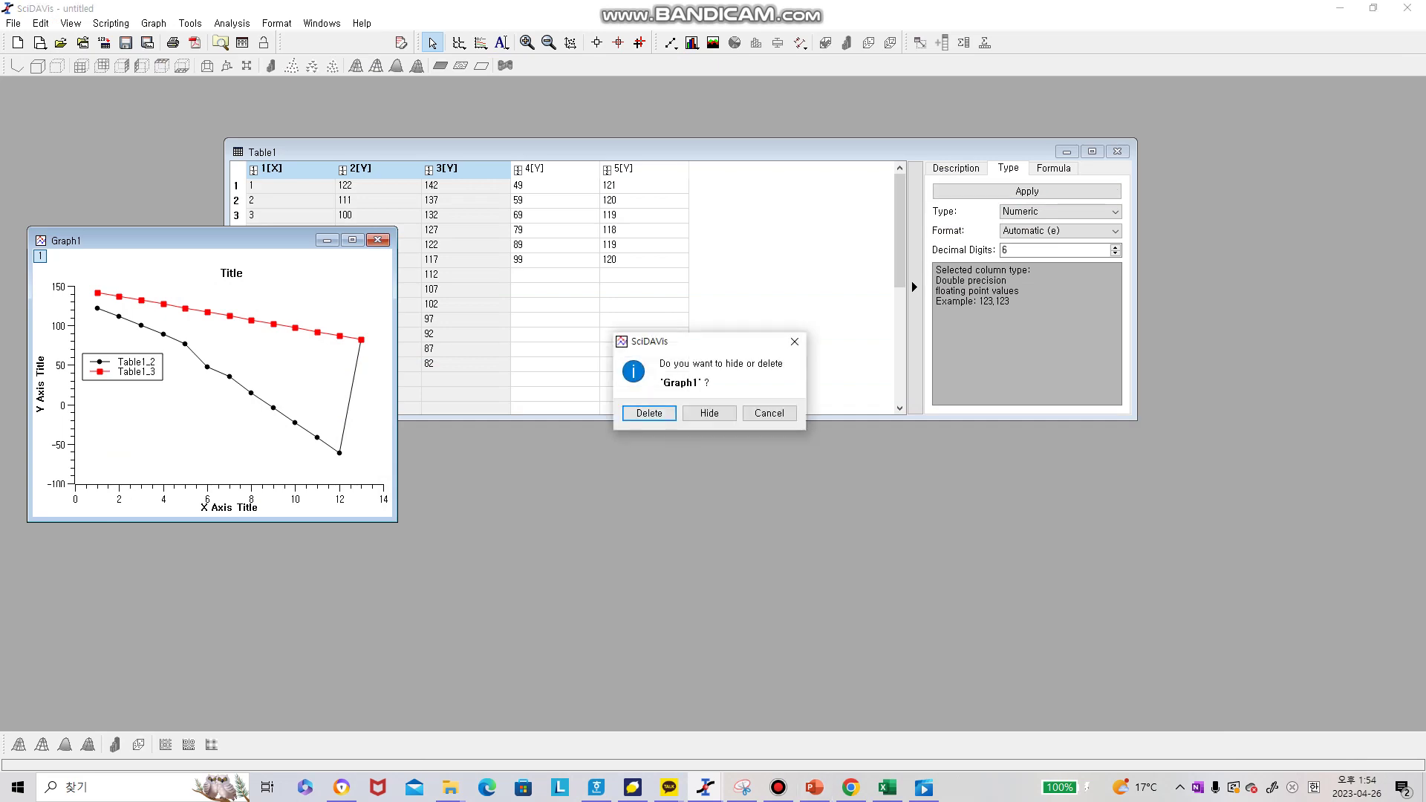
{"action": "key", "text": "Return"}
{"action": "left_click", "coordinate": [814, 787]}
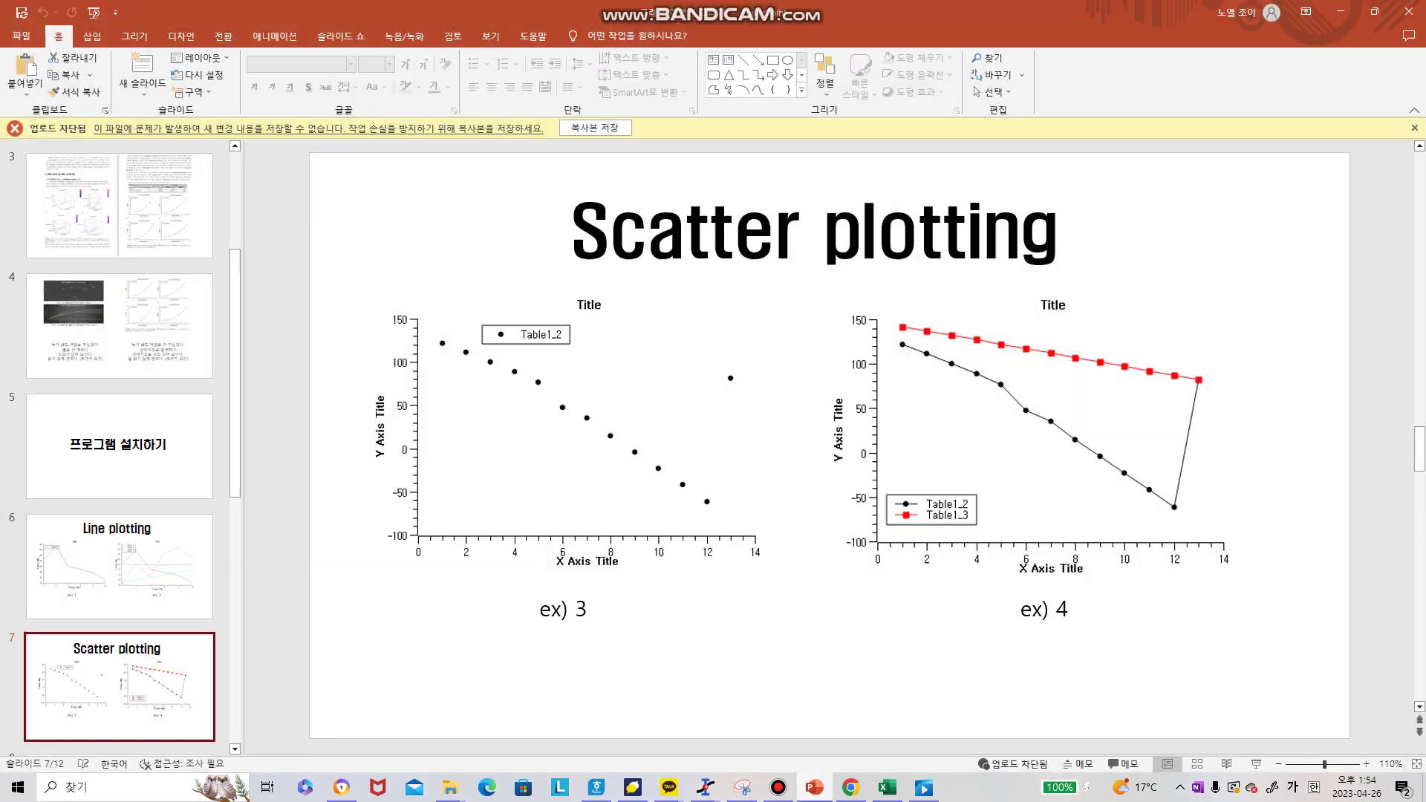
{"action": "key", "text": "Down"}
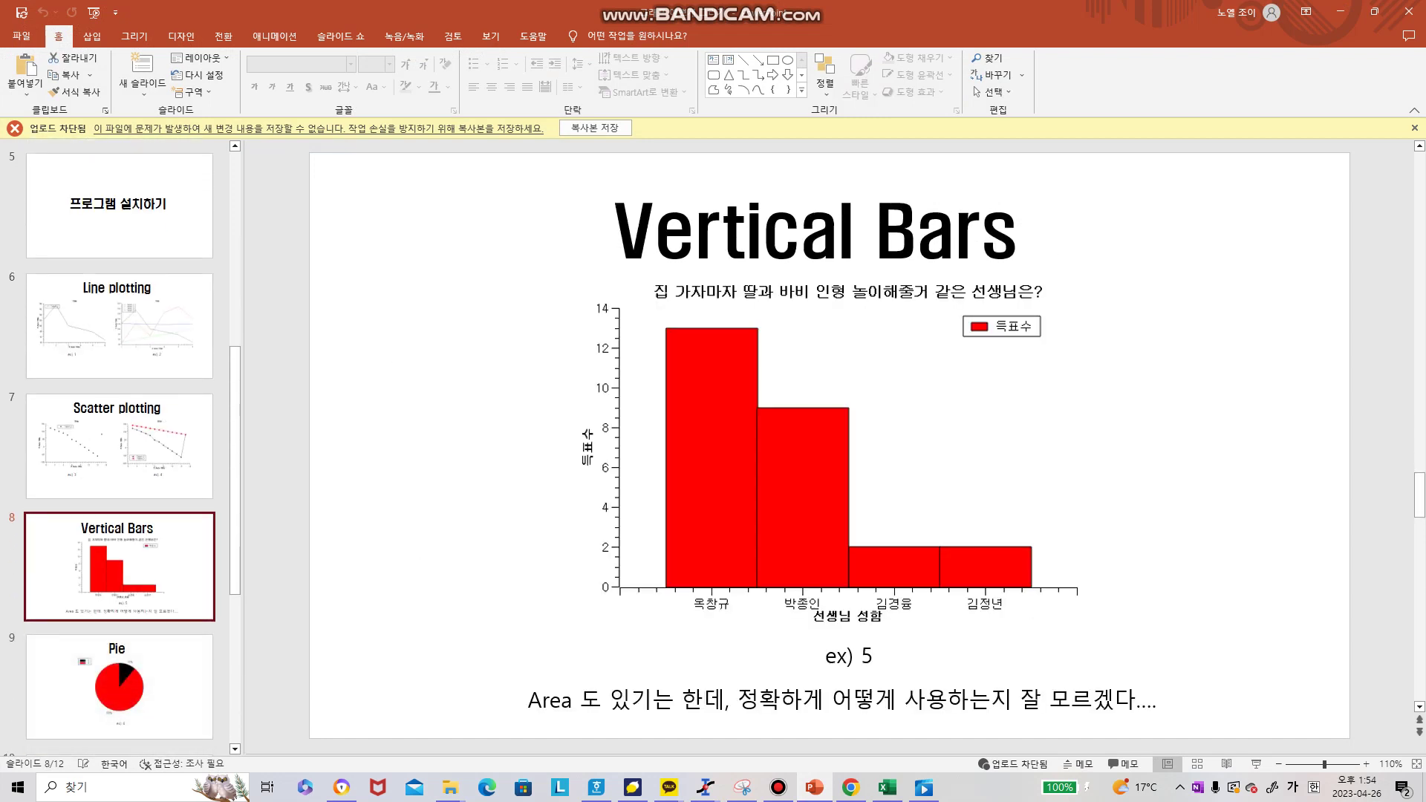
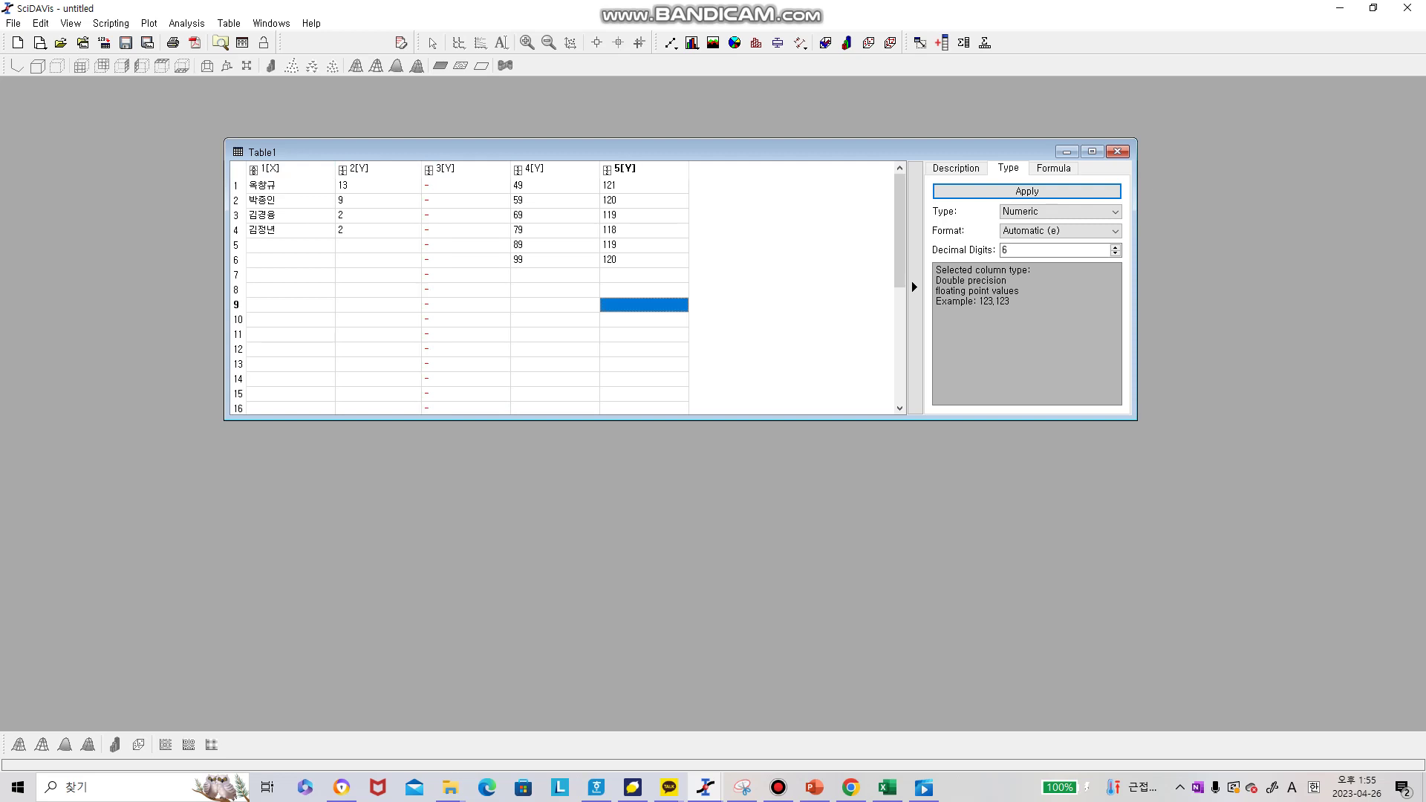
Select columns 1 and 2 of Table1 together and save the table window as a template named Table1
{"action": "scroll", "coordinate": [643, 304], "scroll_direction": "down", "scroll_amount": 2}
{"action": "scroll", "coordinate": [643, 305], "scroll_direction": "up", "scroll_amount": 2}
{"action": "left_click", "coordinate": [291, 169]}
{"action": "left_click", "coordinate": [378, 169]}
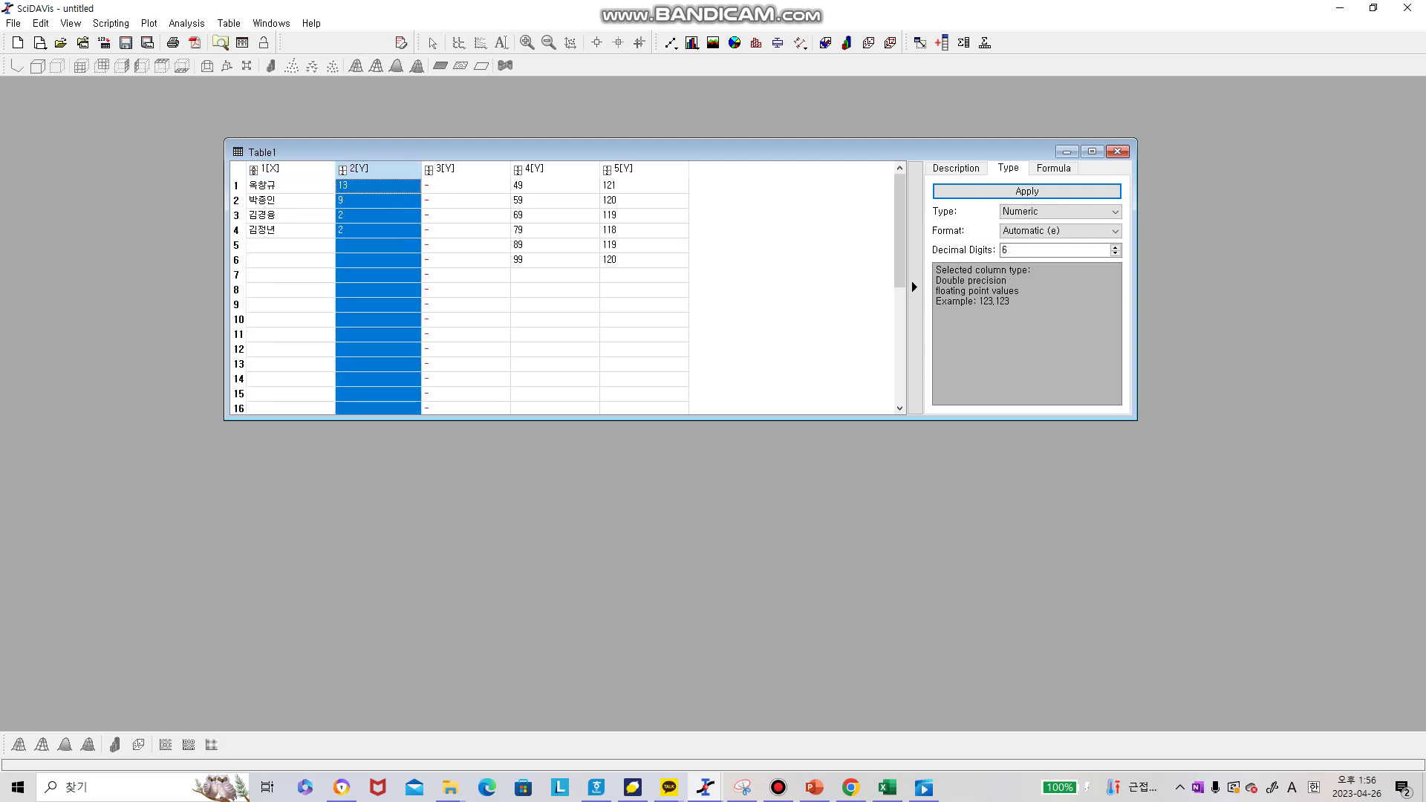
{"action": "left_click", "coordinate": [291, 169]}
{"action": "left_click", "coordinate": [378, 169]}
{"action": "left_click", "coordinate": [269, 169]}
{"action": "left_click", "coordinate": [360, 169], "text": "shift"}
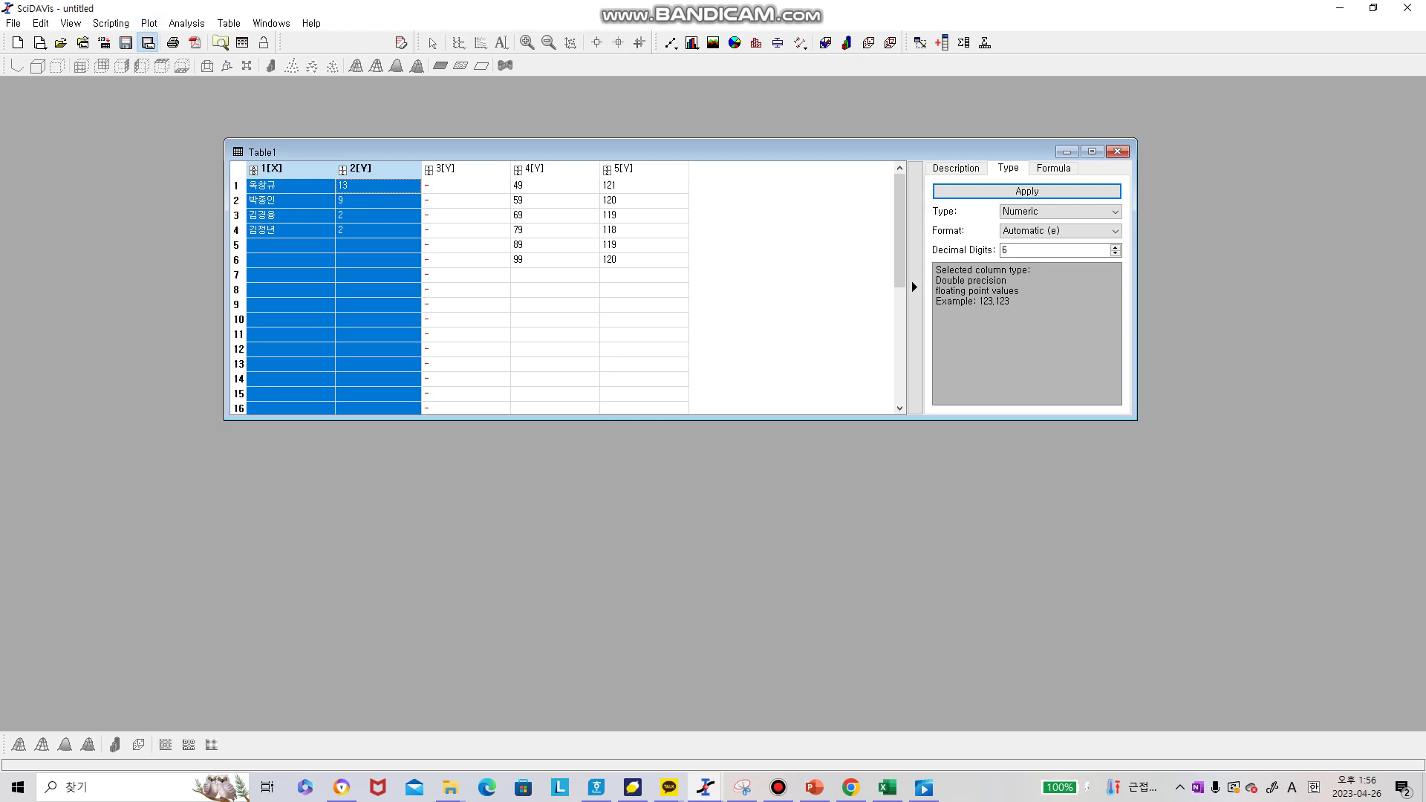
{"action": "left_click", "coordinate": [148, 42]}
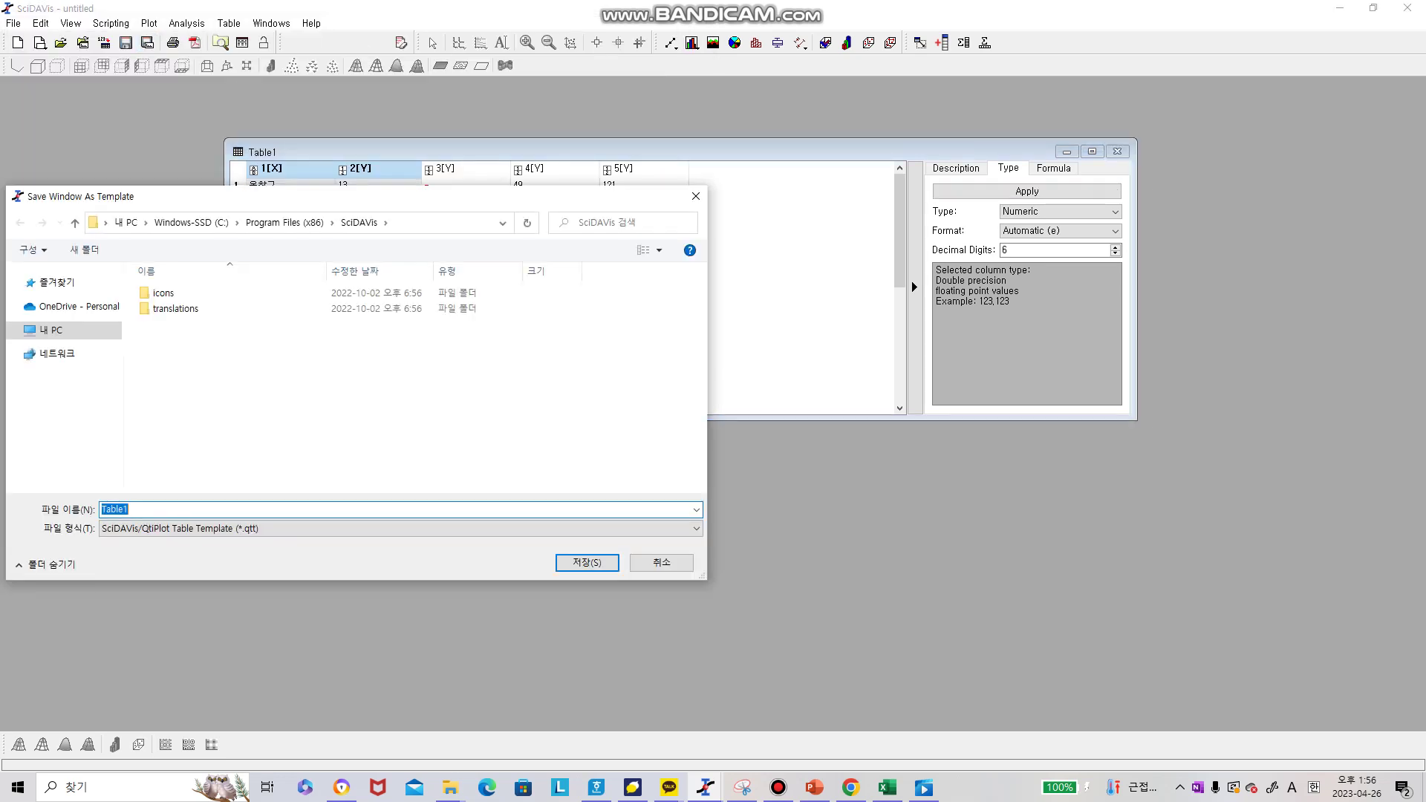
{"action": "left_click", "coordinate": [586, 562]}
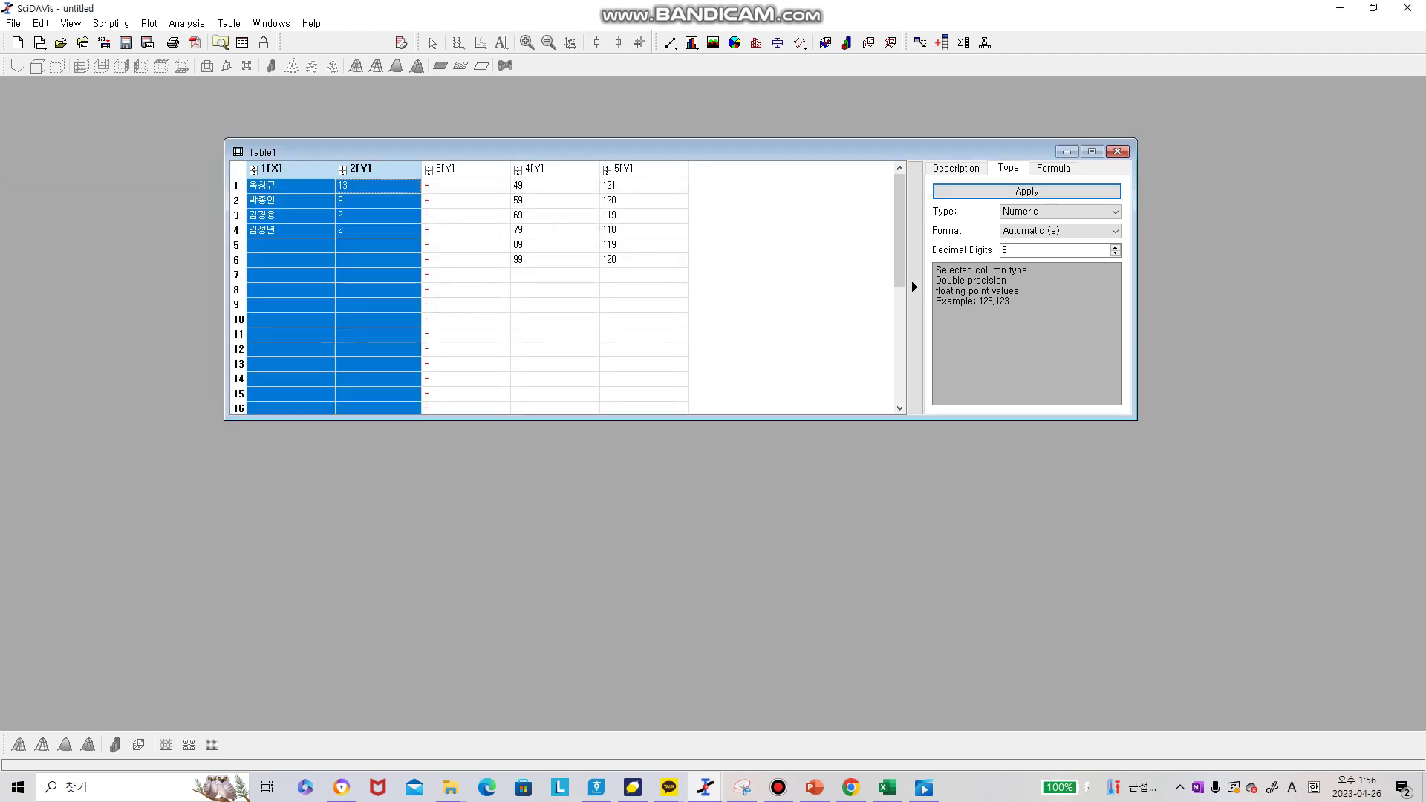
Plot column 2 against column 1 as a Vertical Bars graph and move its window up over the table
{"action": "left_click", "coordinate": [149, 23]}
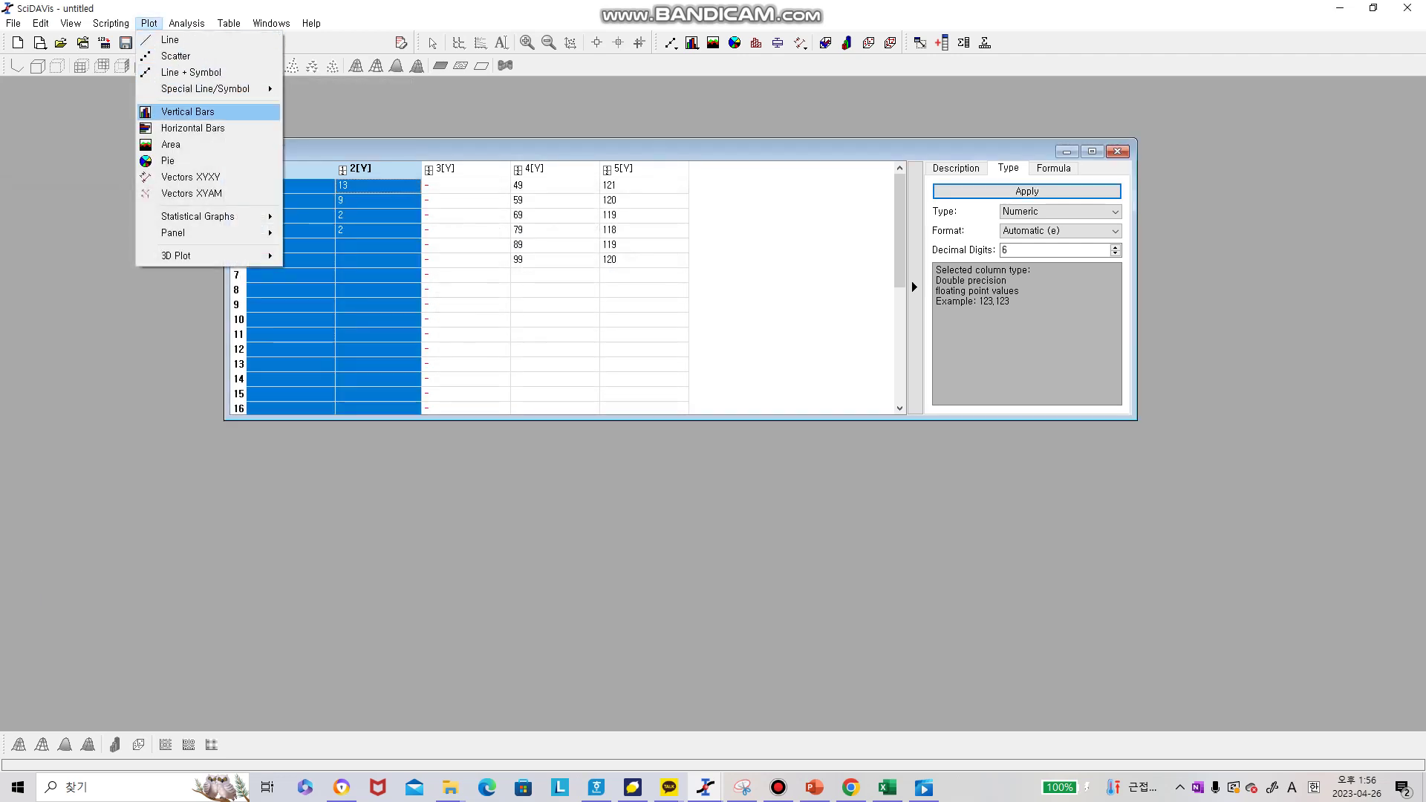
{"action": "left_click", "coordinate": [186, 112]}
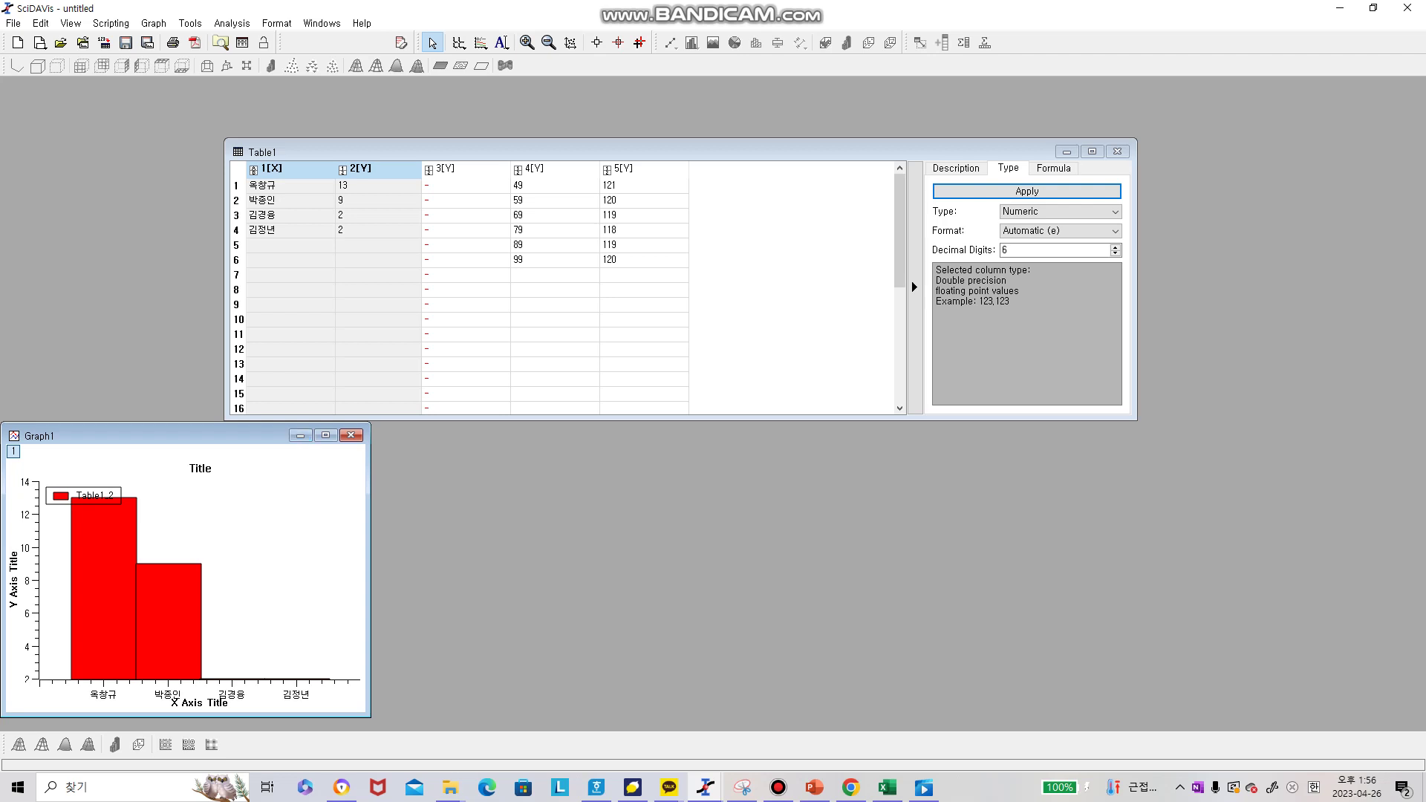
{"action": "left_click_drag", "start_coordinate": [148, 435], "coordinate": [223, 286]}
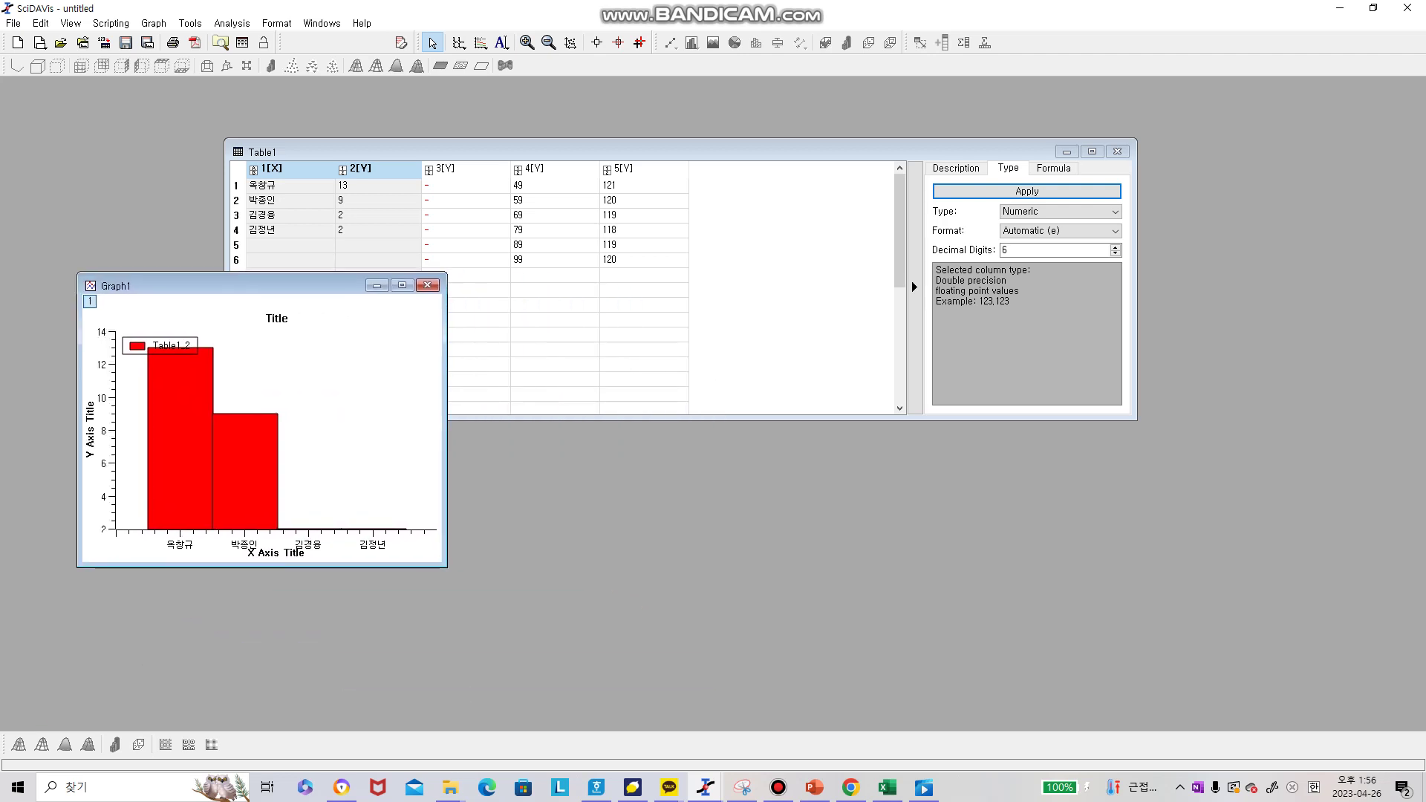
Check the example on the Vertical Bars slide in PowerPoint, then return to SciDAVis and enlarge the Graph1 window
{"action": "left_click", "coordinate": [813, 786]}
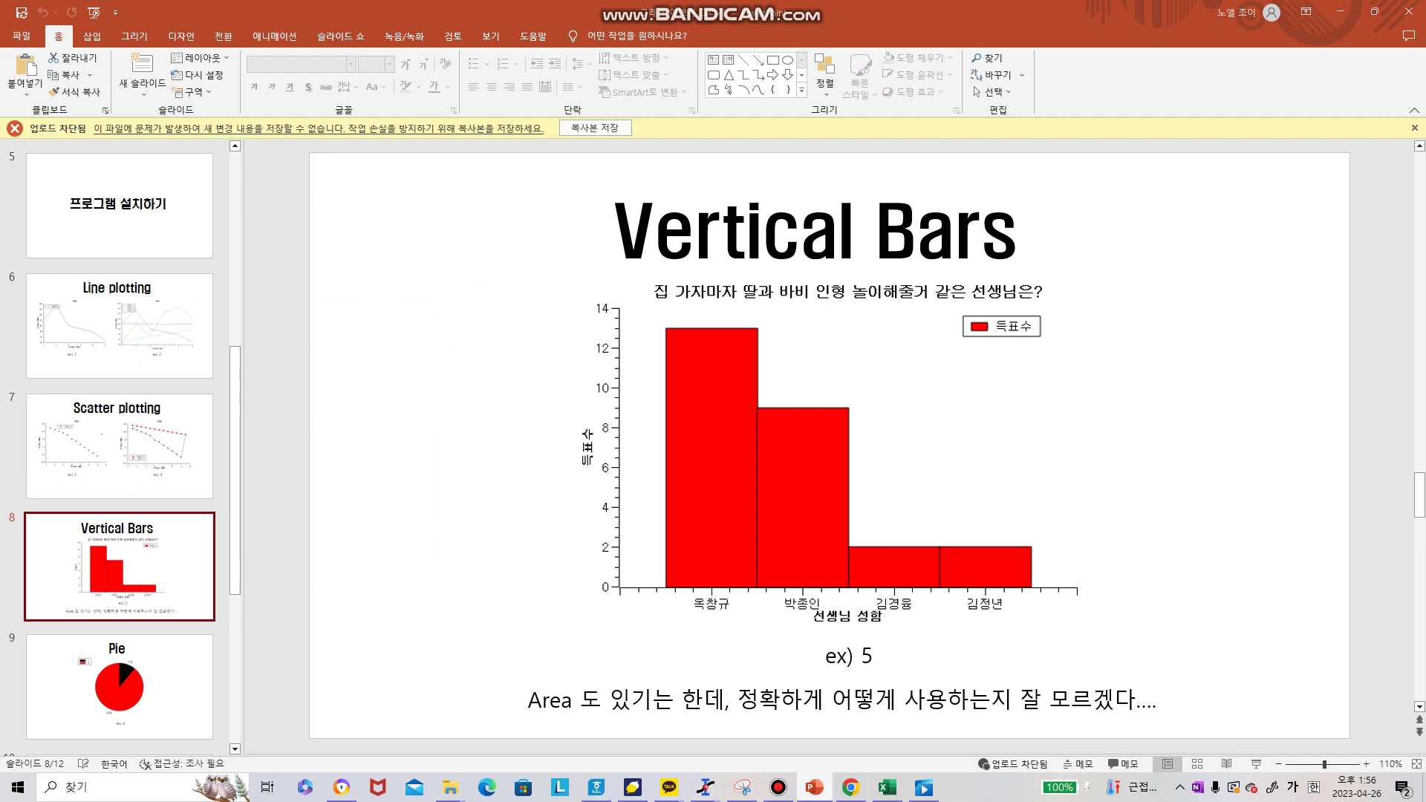
{"action": "key", "text": "alt+Tab"}
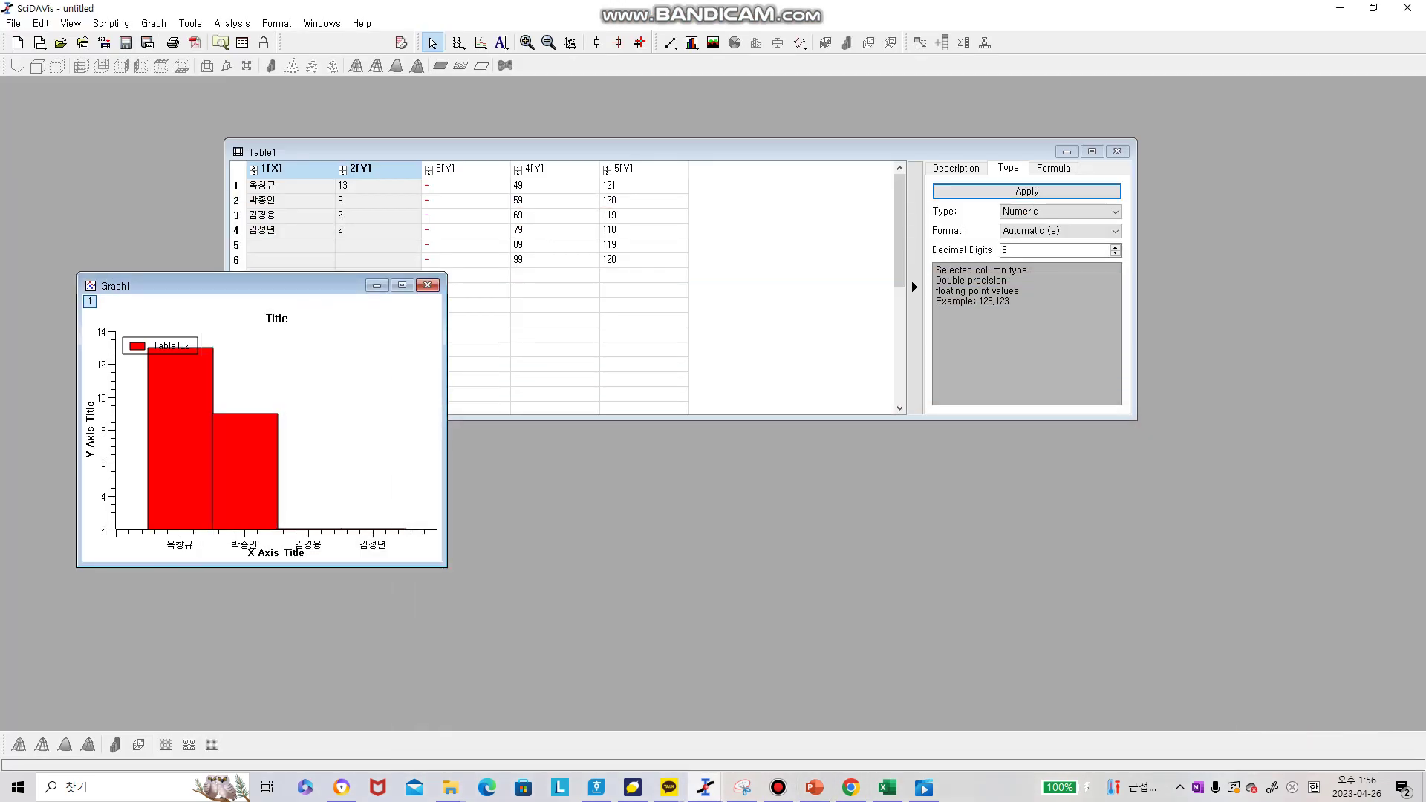
{"action": "left_click_drag", "start_coordinate": [446, 566], "coordinate": [539, 671]}
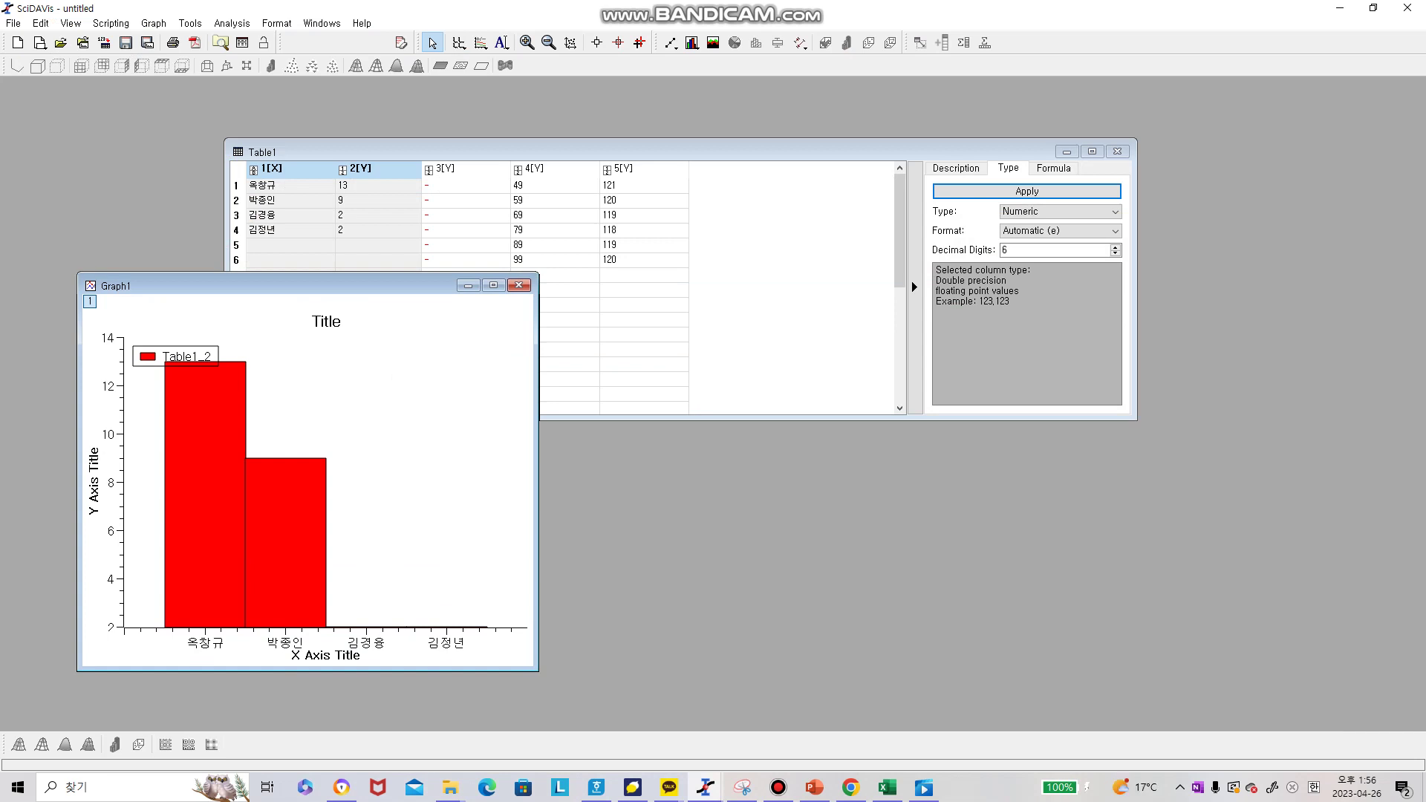
Replace the bar graph's title text with "집에 가서 바비인형과 놀아줄 것 같은 선생님은?", following the title on the PowerPoint slide
{"action": "double_click", "coordinate": [325, 321]}
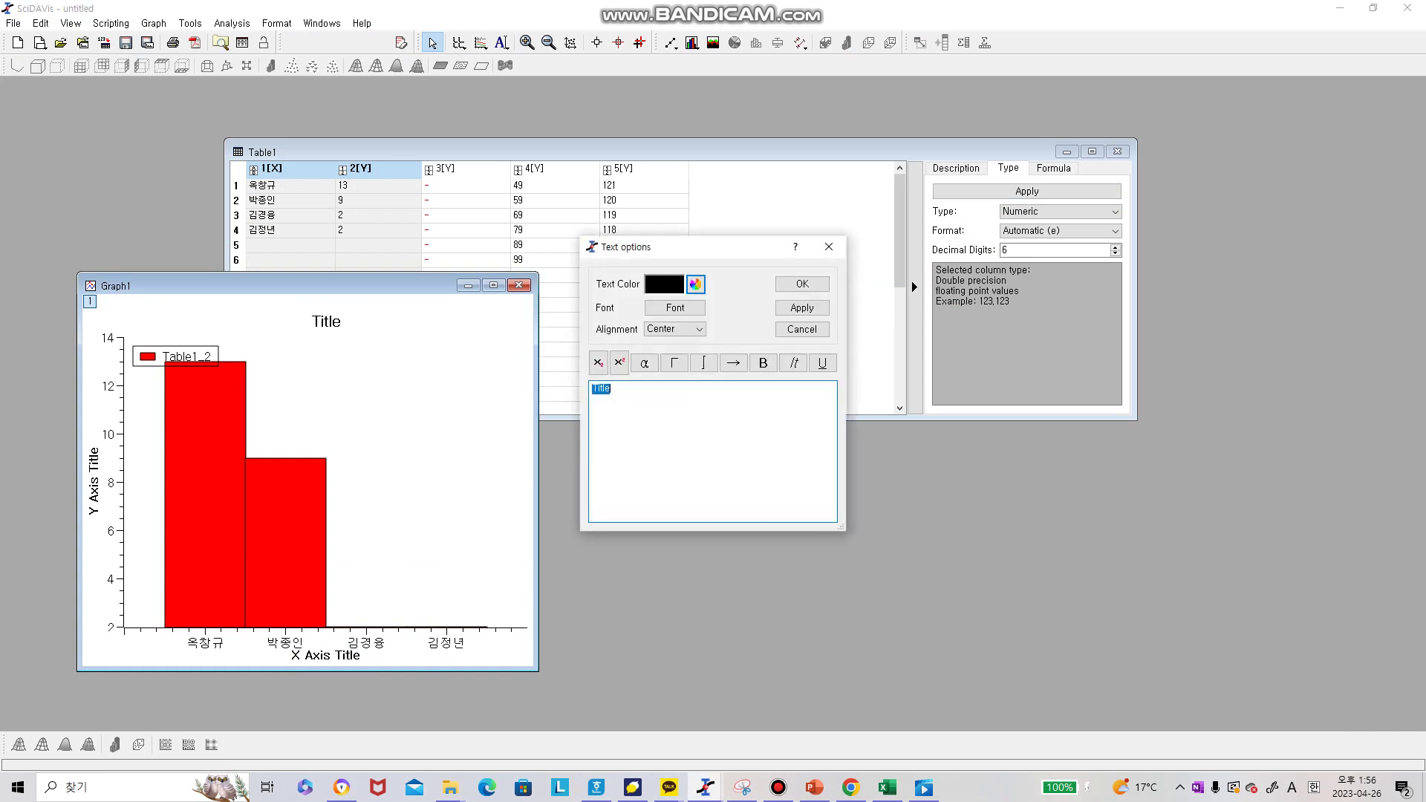
{"action": "left_click_drag", "start_coordinate": [727, 253], "coordinate": [630, 278]}
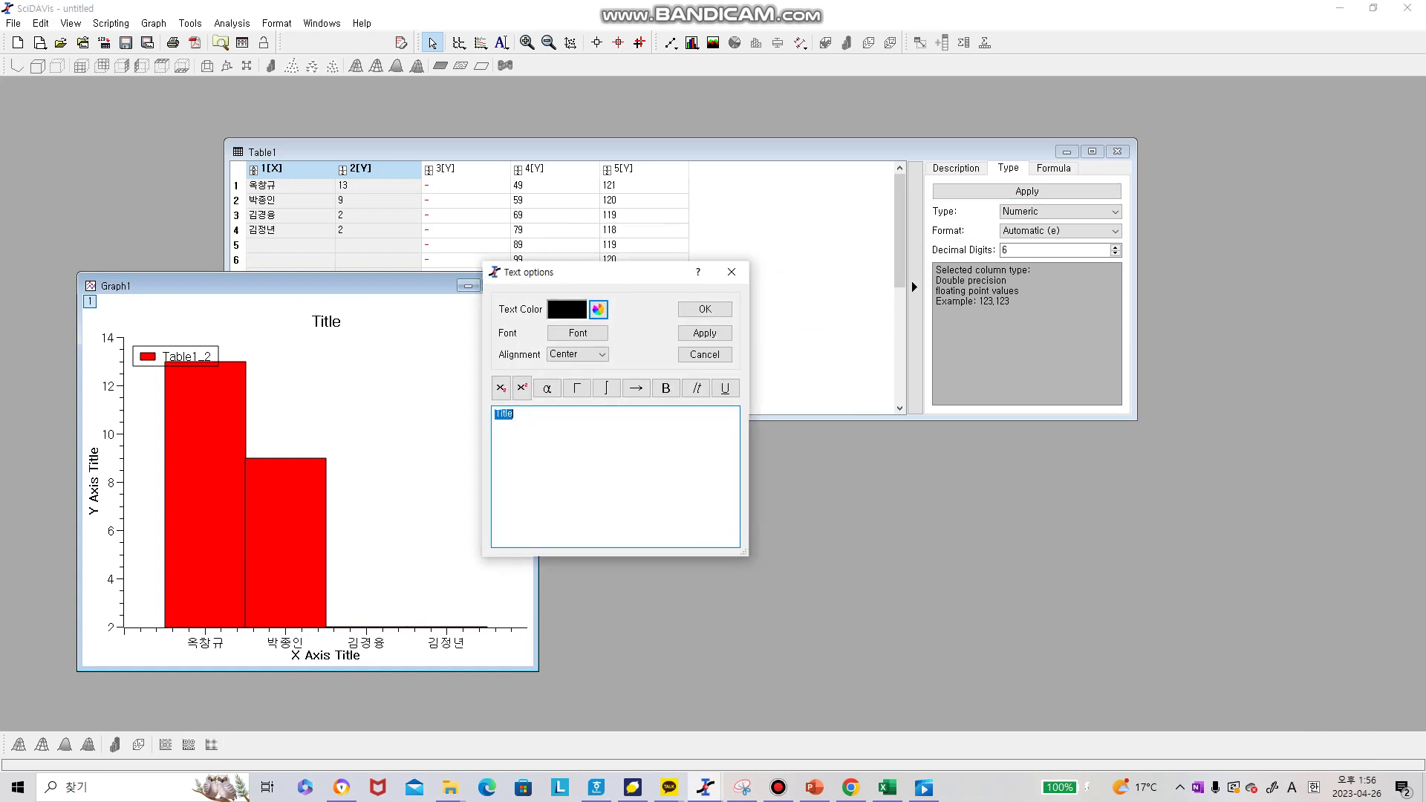
{"action": "left_click", "coordinate": [814, 786]}
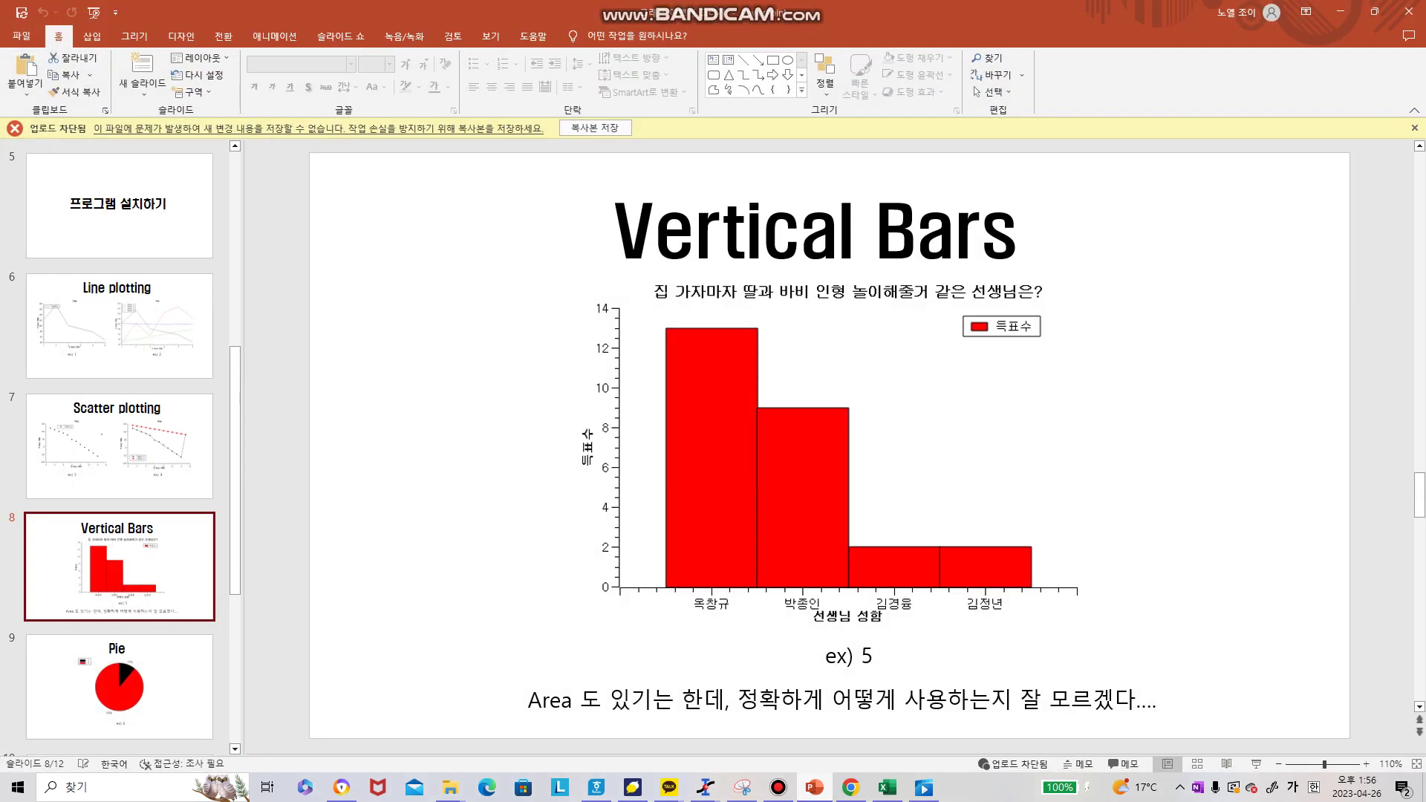
{"action": "left_click", "coordinate": [814, 786]}
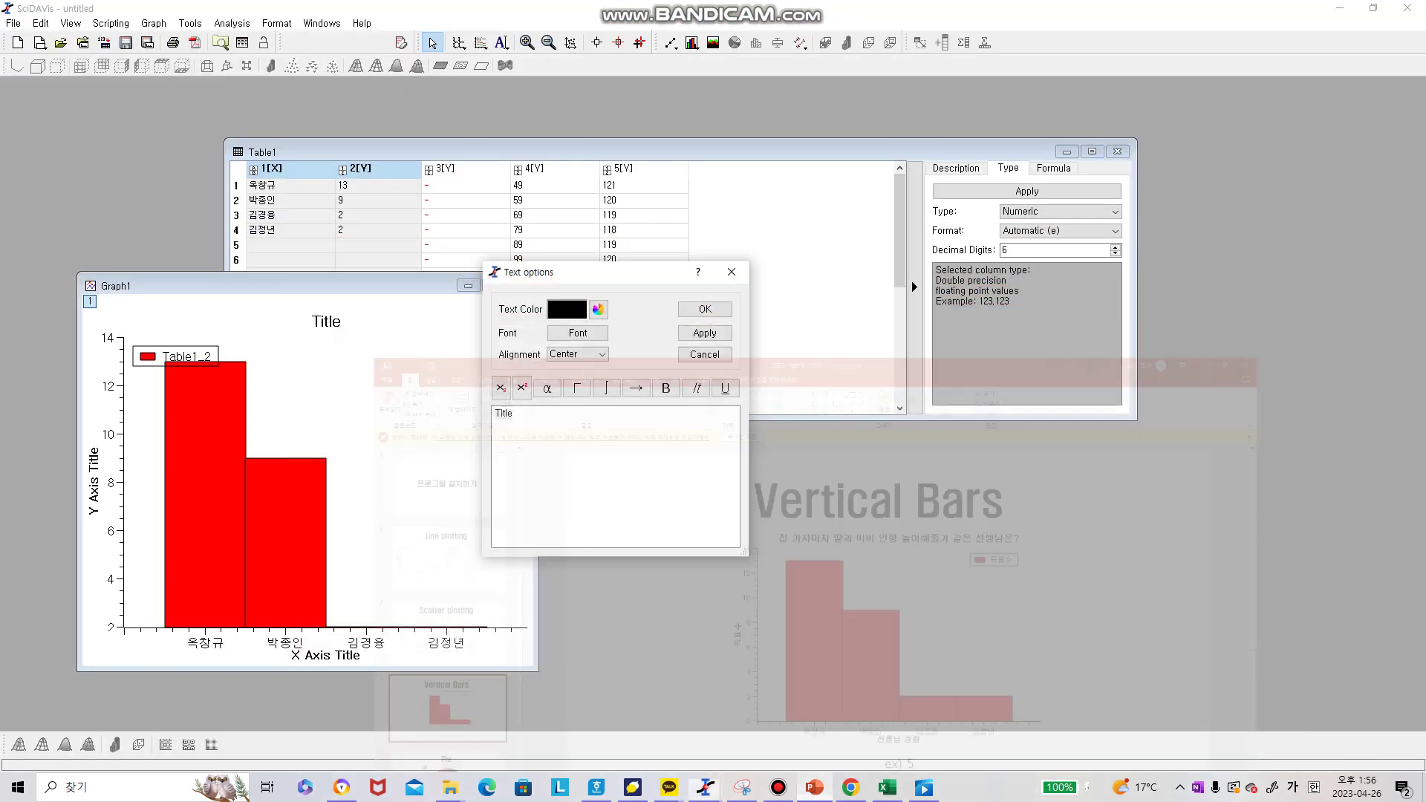
{"action": "left_click", "coordinate": [656, 421]}
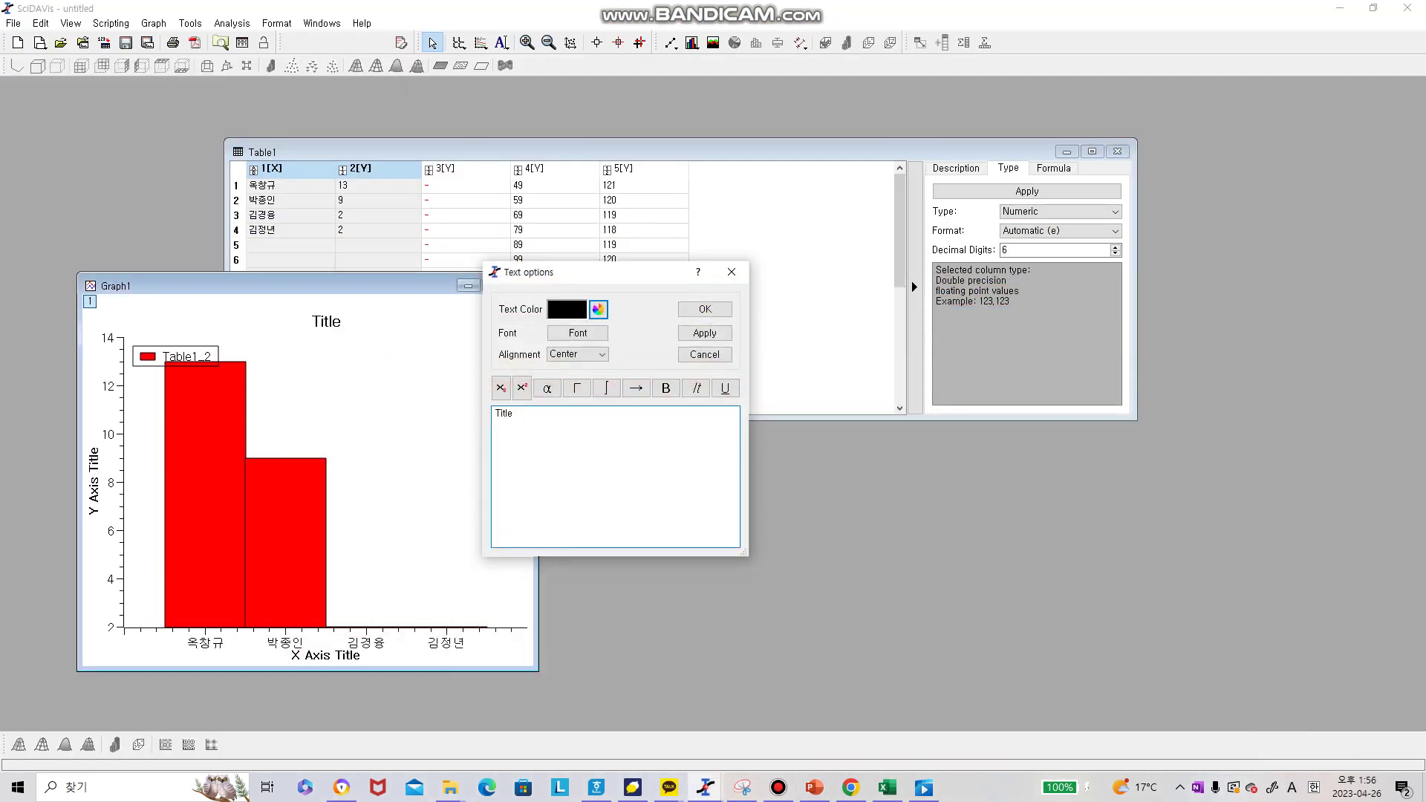
{"action": "key", "text": "BackSpace"}
{"action": "key", "text": "BackSpace"}
{"action": "key", "text": "BackSpace"}
{"action": "key", "text": "BackSpace"}
{"action": "key", "text": "BackSpace"}
{"action": "key", "text": "Hangul"}
{"action": "type", "text": "집에 "}
{"action": "type", "text": "가서 밥"}
{"action": "type", "text": "비인형과 놀아ㅈ"}
{"action": "type", "text": "줄 것 같은 선생ㄴ임"}
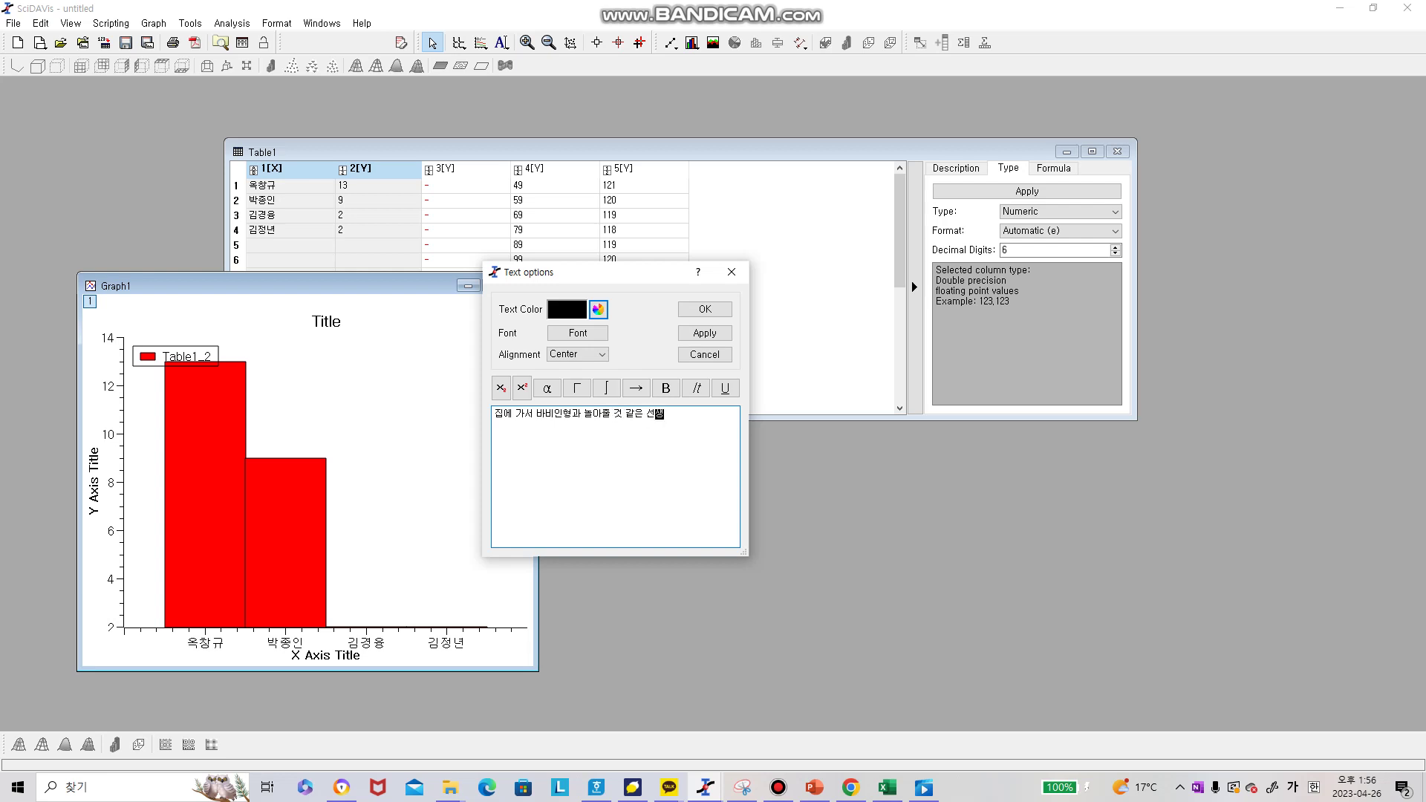
{"action": "key", "text": "BackSpace"}
{"action": "key", "text": "BackSpace"}
{"action": "key", "text": "BackSpace"}
{"action": "type", "text": "님은?"}
{"action": "left_click", "coordinate": [577, 332]}
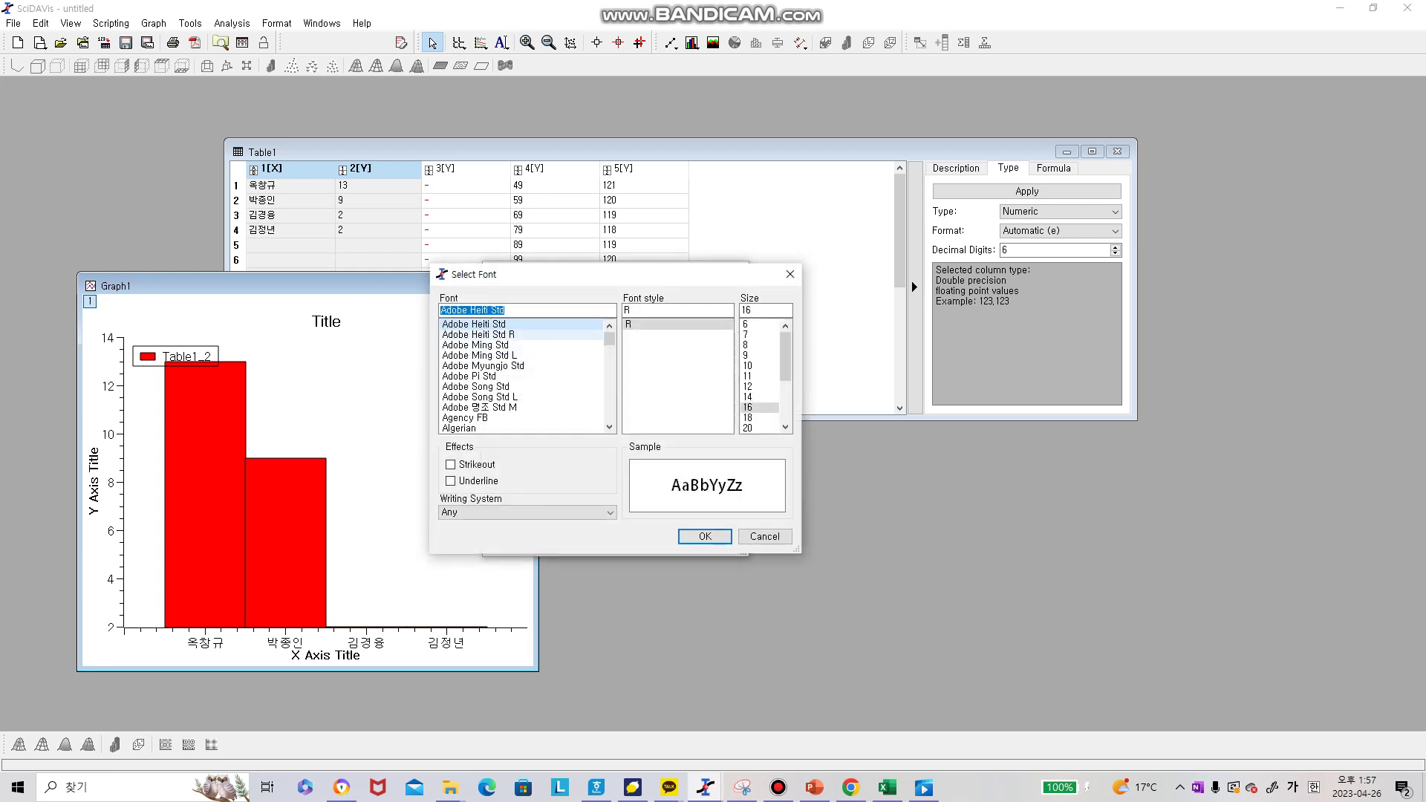
{"action": "scroll", "coordinate": [523, 364], "scroll_direction": "down", "scroll_amount": 3}
{"action": "scroll", "coordinate": [759, 379], "scroll_direction": "down", "scroll_amount": 3}
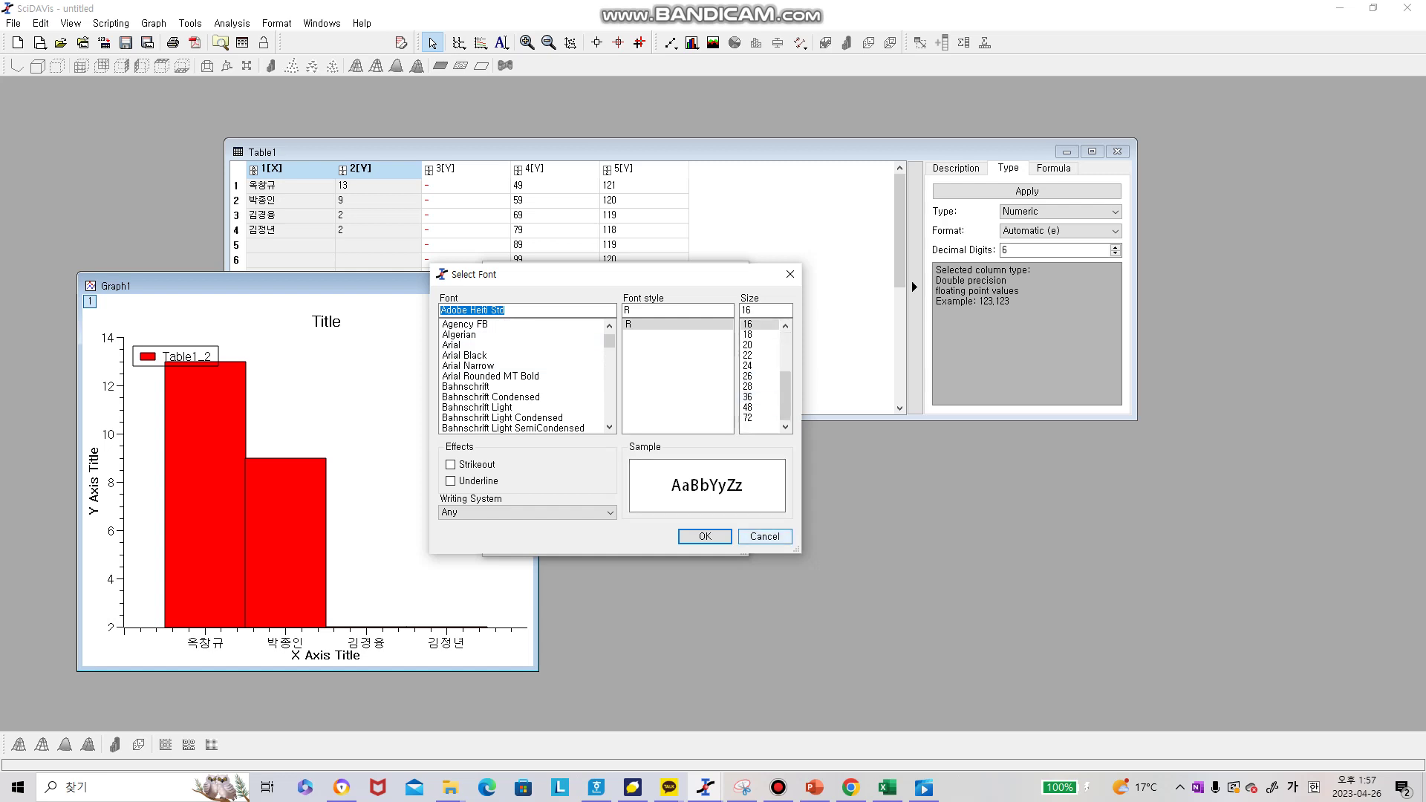
{"action": "left_click", "coordinate": [765, 536]}
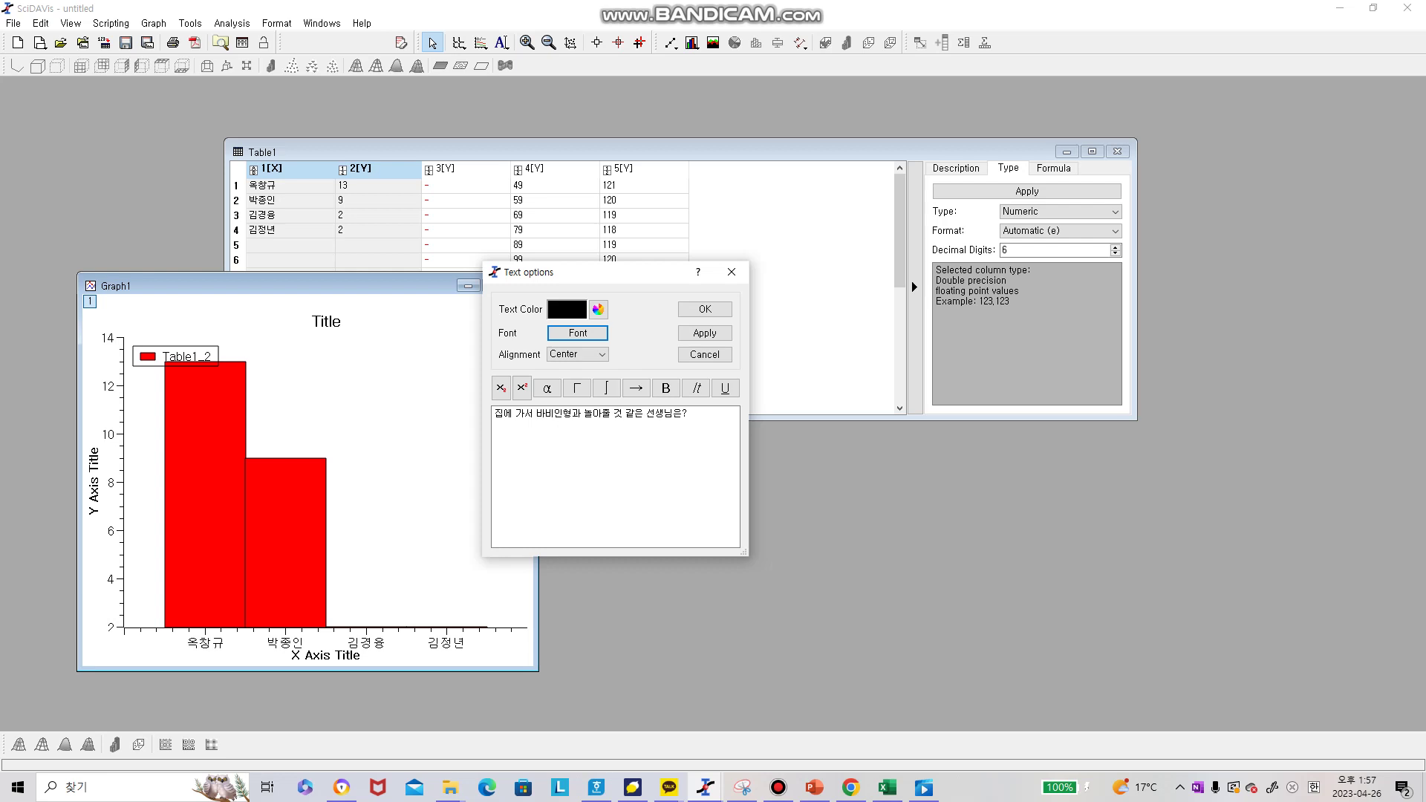
Try to add an "m" with a superscript 2 to the end of the graph title and apply the title
{"action": "left_click", "coordinate": [687, 412]}
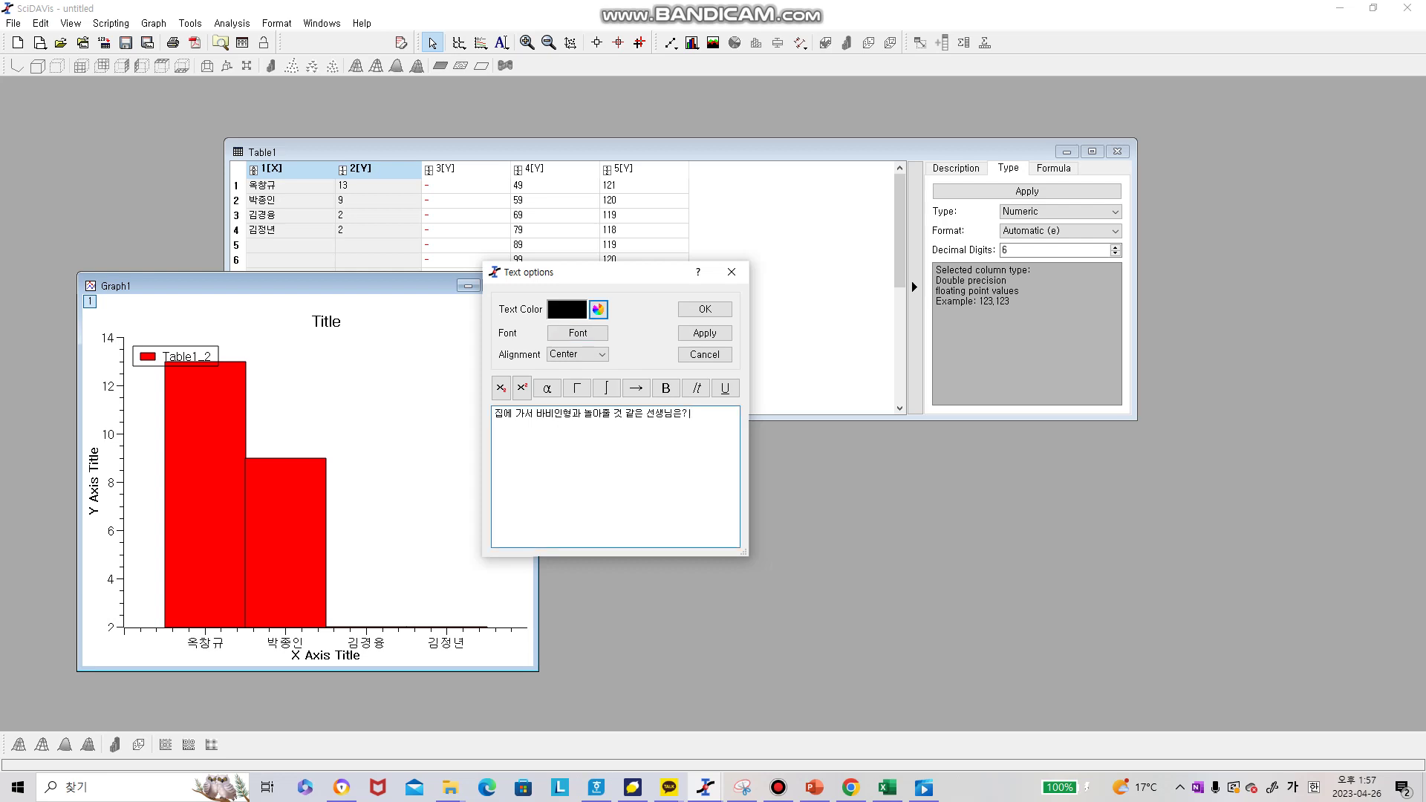
{"action": "key", "text": "Hangul"}
{"action": "type", "text": "m"}
{"action": "left_click", "coordinate": [522, 388]}
{"action": "type", "text": "2/sup>"}
{"action": "left_click", "coordinate": [705, 309]}
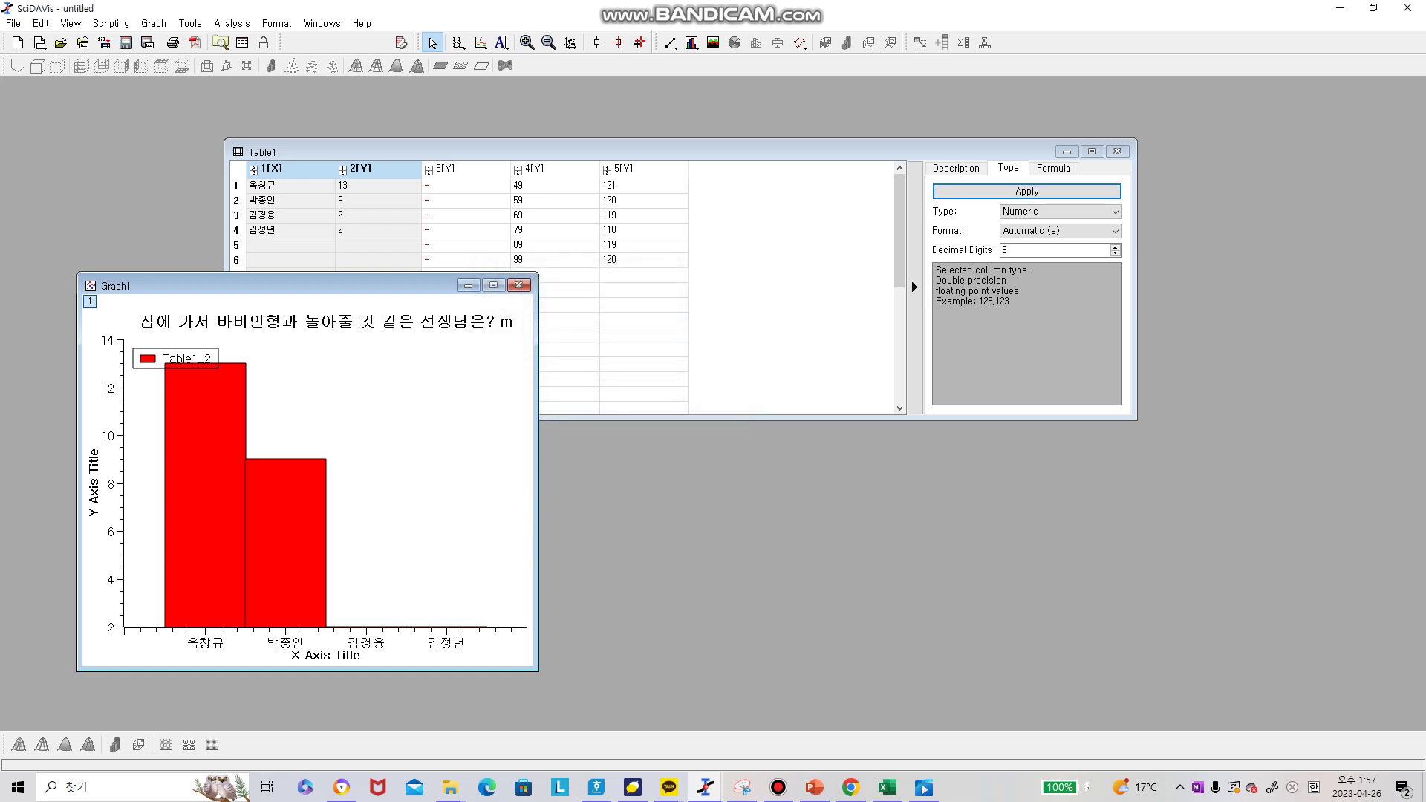
Correct the superscript markup at the end of the title to m<sup>2</sup>
{"action": "double_click", "coordinate": [325, 322]}
{"action": "left_click", "coordinate": [633, 398]}
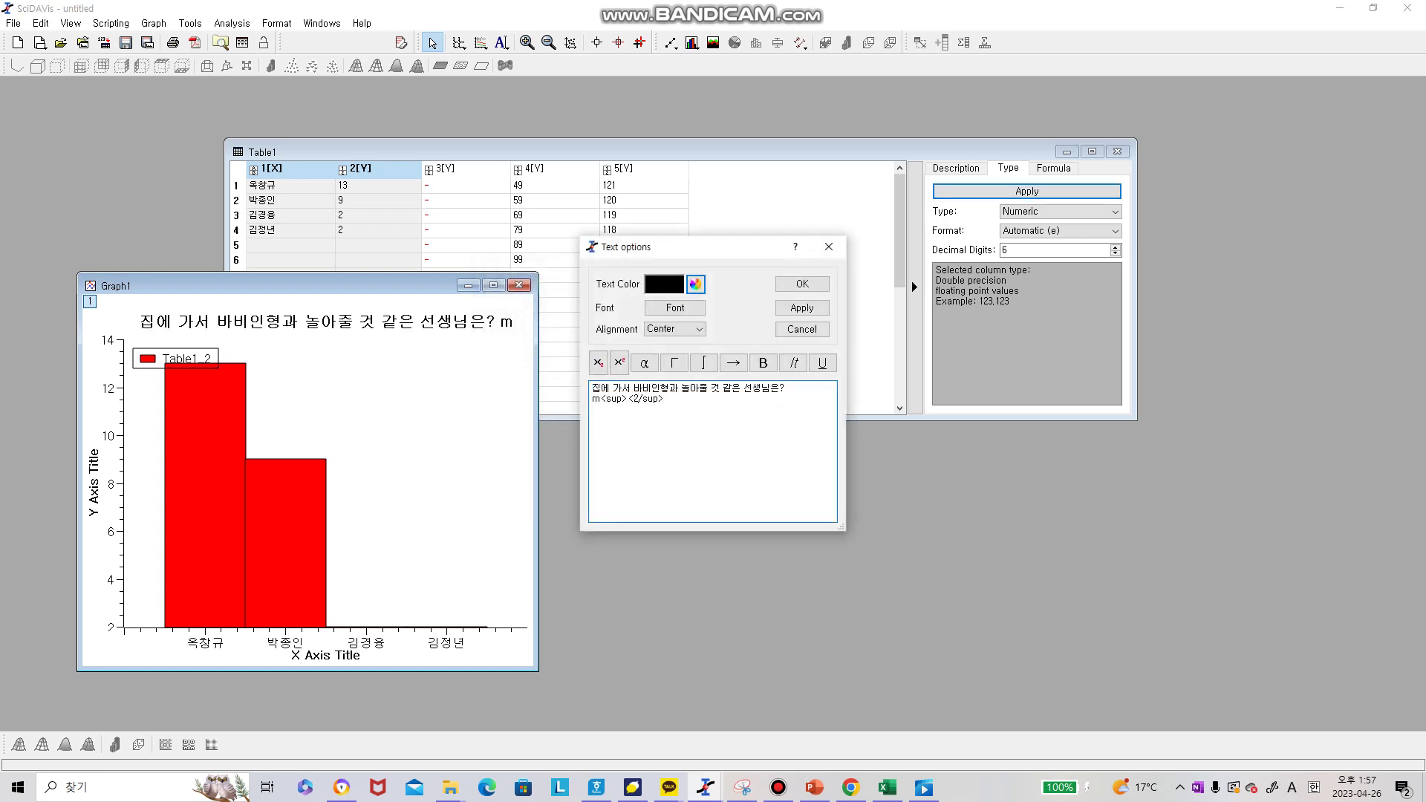
{"action": "type", "text": "2"}
{"action": "key", "text": "BackSpace"}
{"action": "left_click", "coordinate": [801, 284]}
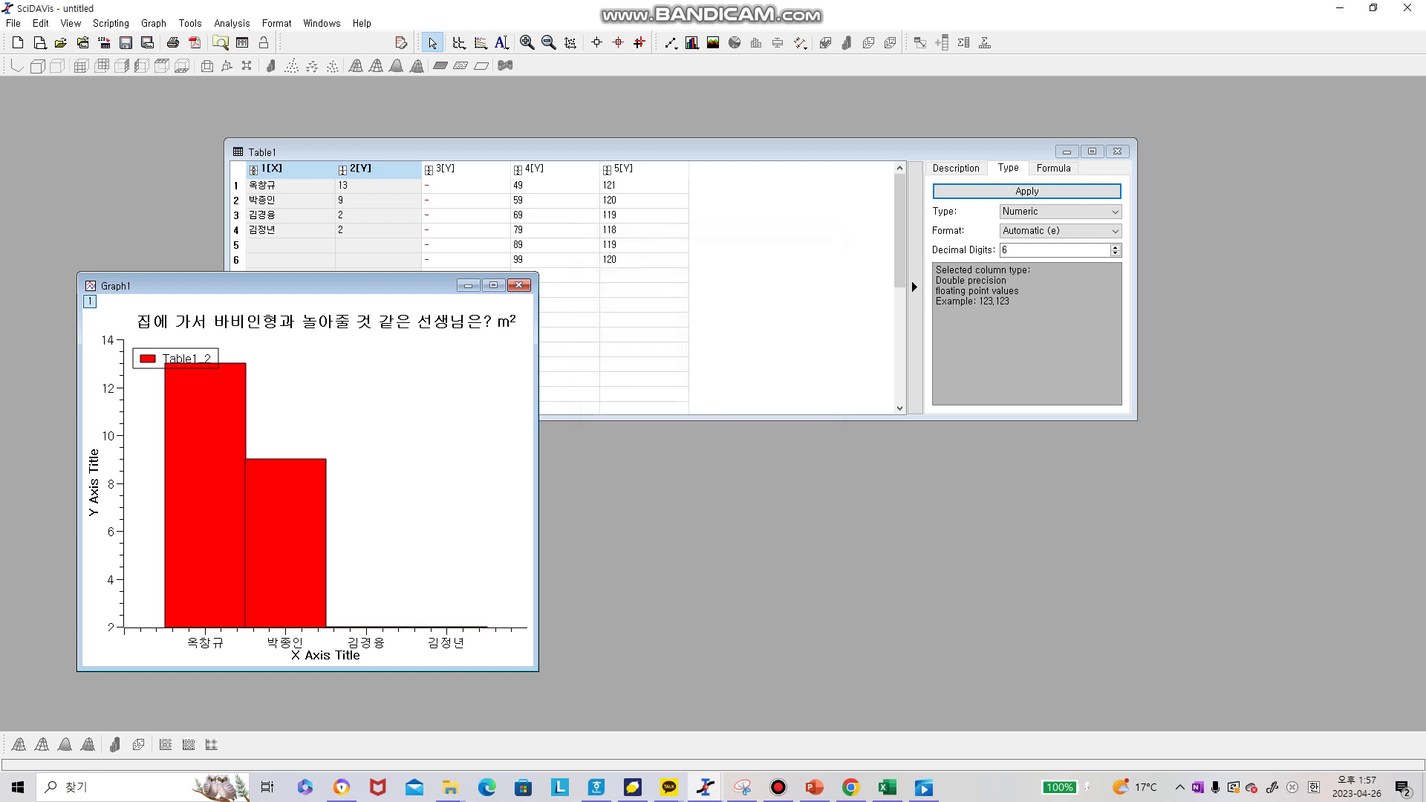
Remove m<sup>2</sup> from the end of the graph title, keeping only the Korean question, and apply it
{"action": "double_click", "coordinate": [326, 321]}
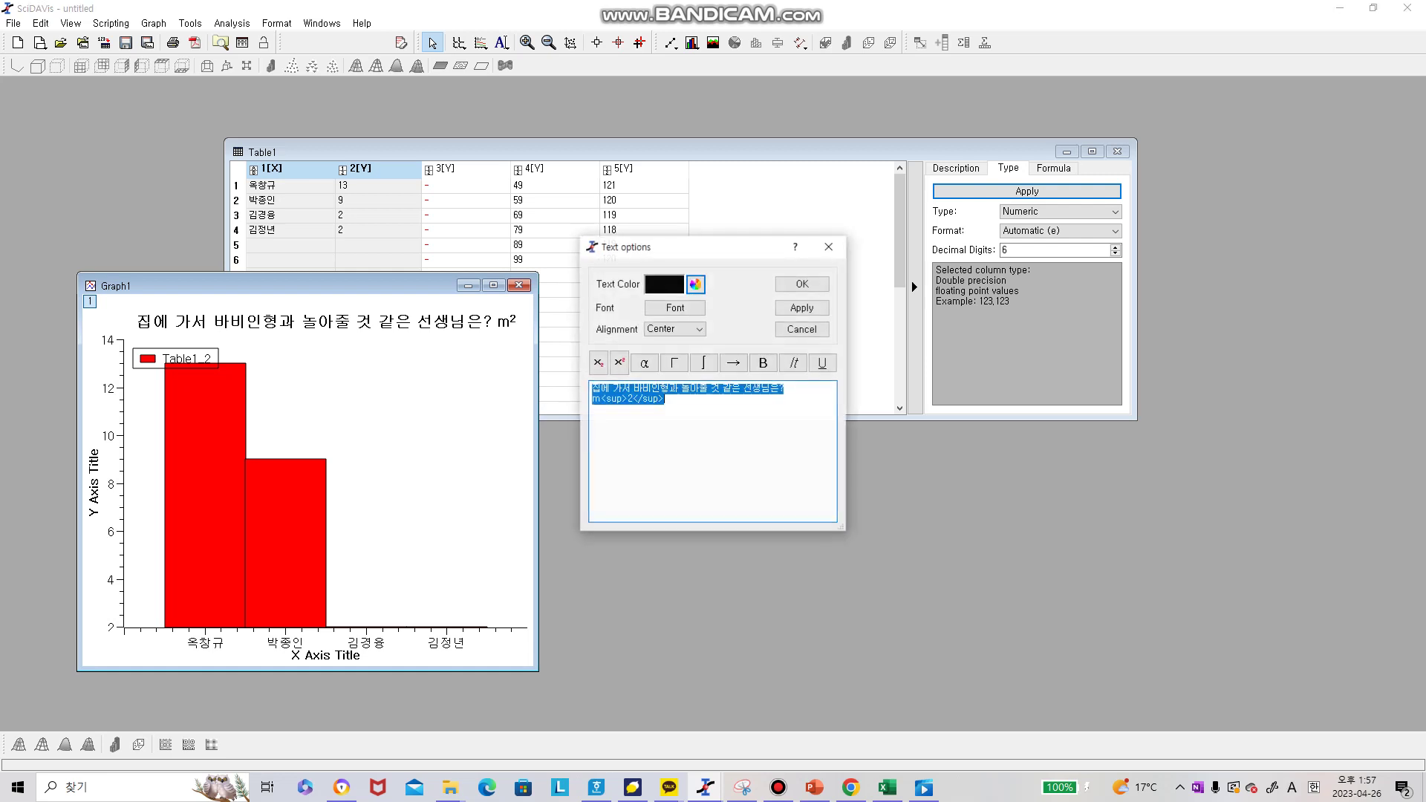
{"action": "left_click", "coordinate": [665, 398]}
{"action": "key", "text": "BackSpace"}
{"action": "key", "text": "BackSpace"}
{"action": "key", "text": "BackSpace"}
{"action": "key", "text": "BackSpace"}
{"action": "key", "text": "BackSpace"}
{"action": "key", "text": "BackSpace"}
{"action": "key", "text": "BackSpace"}
{"action": "key", "text": "BackSpace"}
{"action": "key", "text": "BackSpace"}
{"action": "key", "text": "BackSpace"}
{"action": "key", "text": "BackSpace"}
{"action": "key", "text": "BackSpace"}
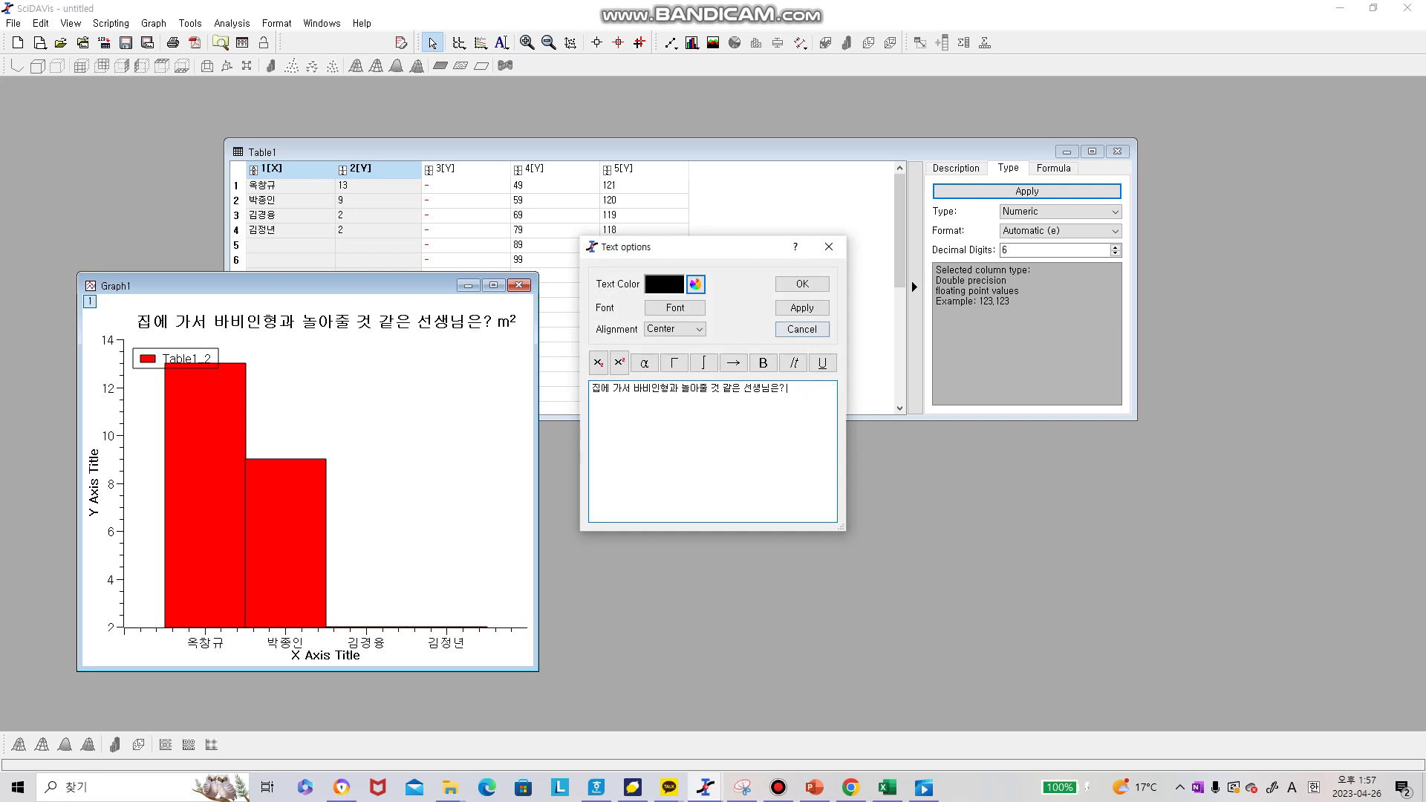
{"action": "left_click", "coordinate": [802, 284]}
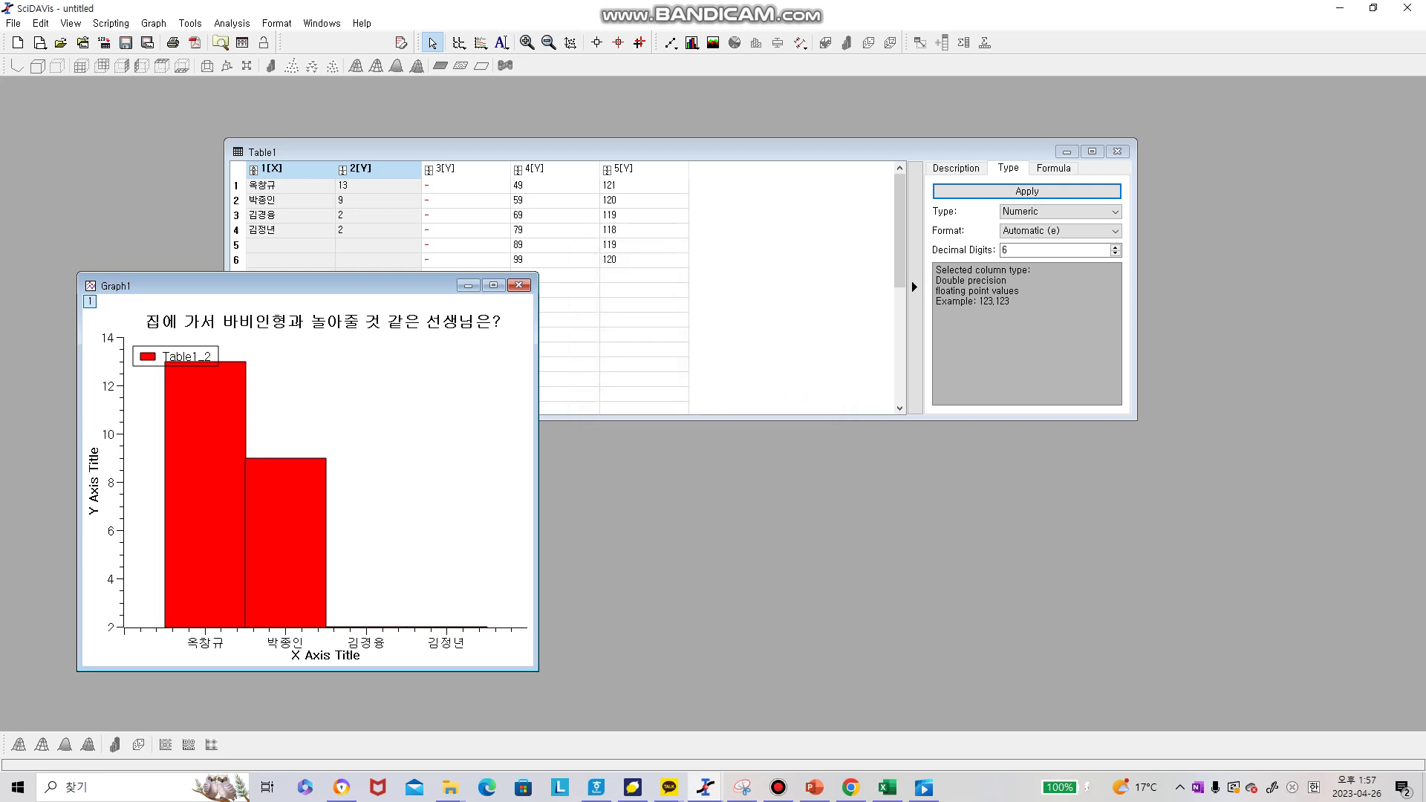
Move the legend to the empty upper-right area of the bar graph and replace its label Table1_2 with "득표수", keeping the red symbol
{"action": "left_click", "coordinate": [179, 358]}
{"action": "left_click_drag", "start_coordinate": [178, 358], "coordinate": [459, 351]}
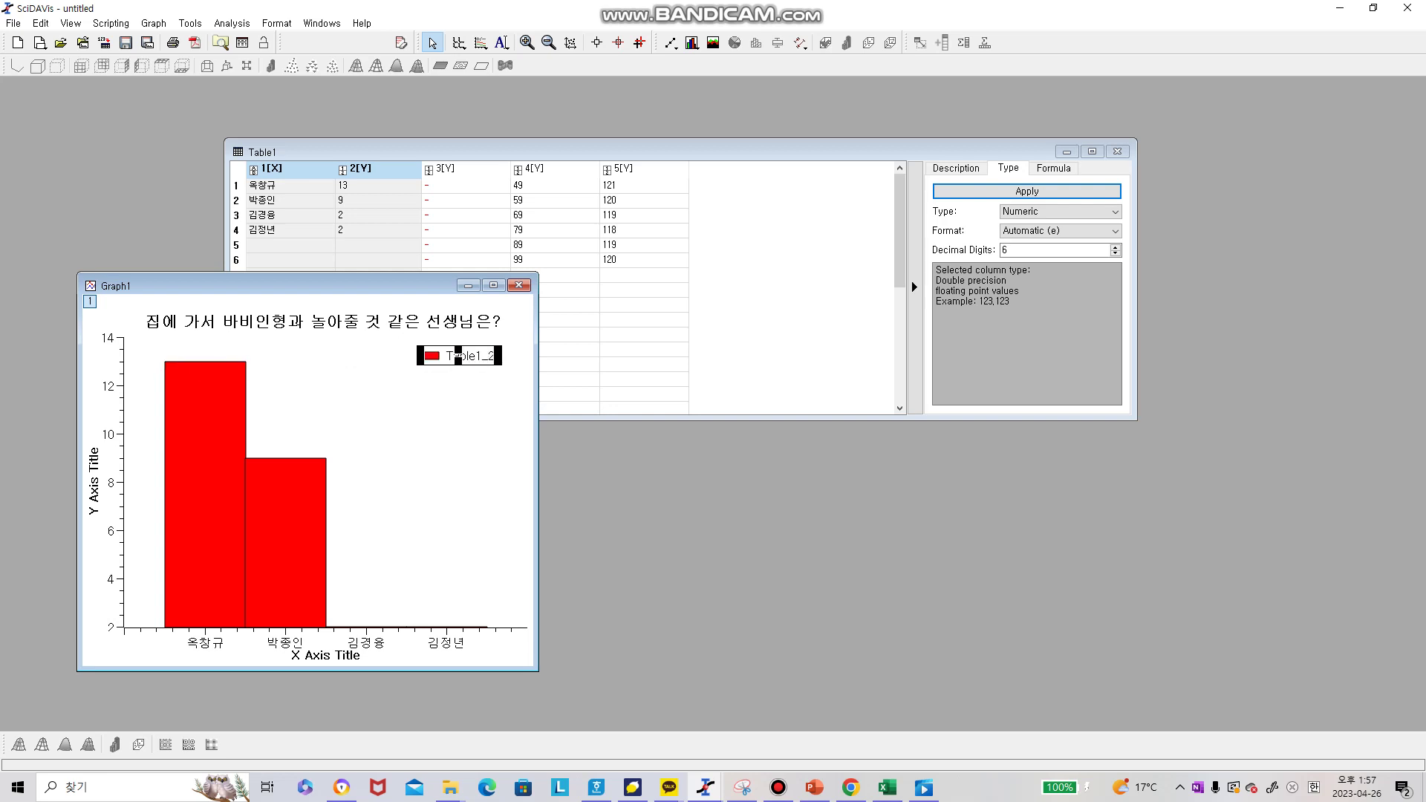
{"action": "double_click", "coordinate": [458, 356]}
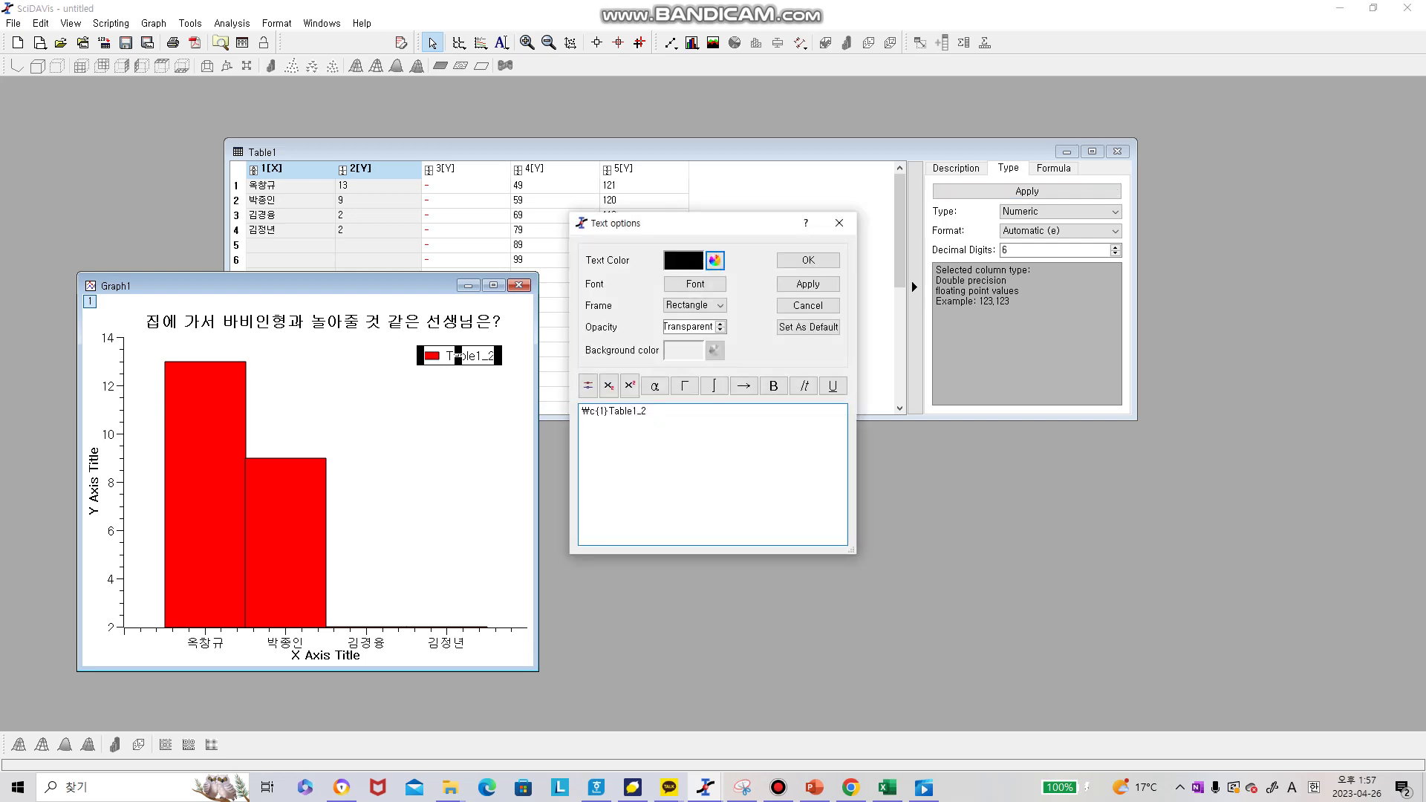
{"action": "key", "text": "shift+Left"}
{"action": "key", "text": "shift+Left"}
{"action": "key", "text": "shift+Left"}
{"action": "key", "text": "shift+Left"}
{"action": "key", "text": "shift+Left"}
{"action": "key", "text": "shift+Right"}
{"action": "left_click", "coordinate": [583, 422]}
{"action": "key", "text": "BackSpace"}
{"action": "key", "text": "BackSpace"}
{"action": "key", "text": "BackSpace"}
{"action": "key", "text": "BackSpace"}
{"action": "key", "text": "BackSpace"}
{"action": "key", "text": "BackSpace"}
{"action": "key", "text": "BackSpace"}
{"action": "key", "text": "BackSpace"}
{"action": "key", "text": "Hangul"}
{"action": "type", "text": "득표수"}
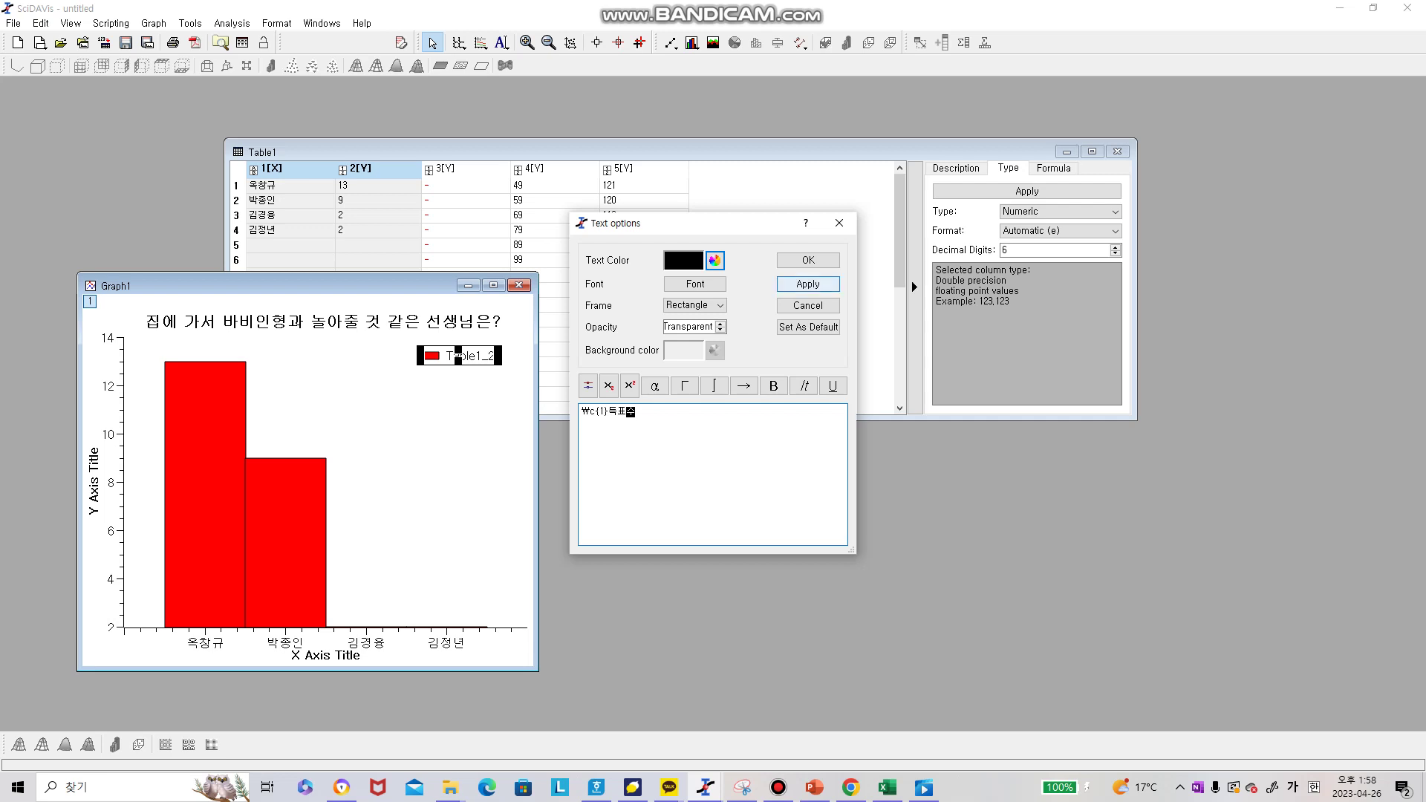
{"action": "left_click", "coordinate": [808, 260]}
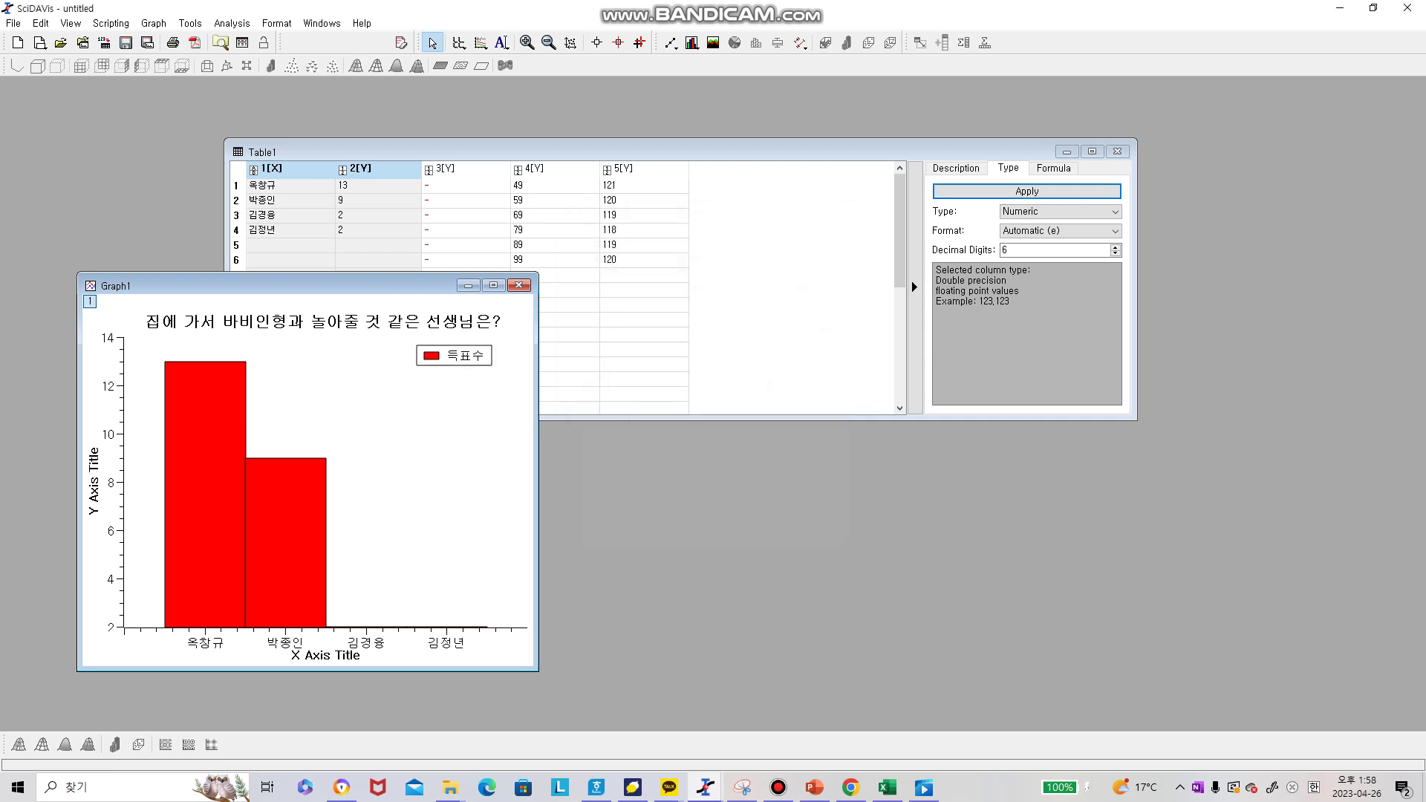
Replace the bar graph's Y axis title with "득표수"
{"action": "double_click", "coordinate": [94, 481]}
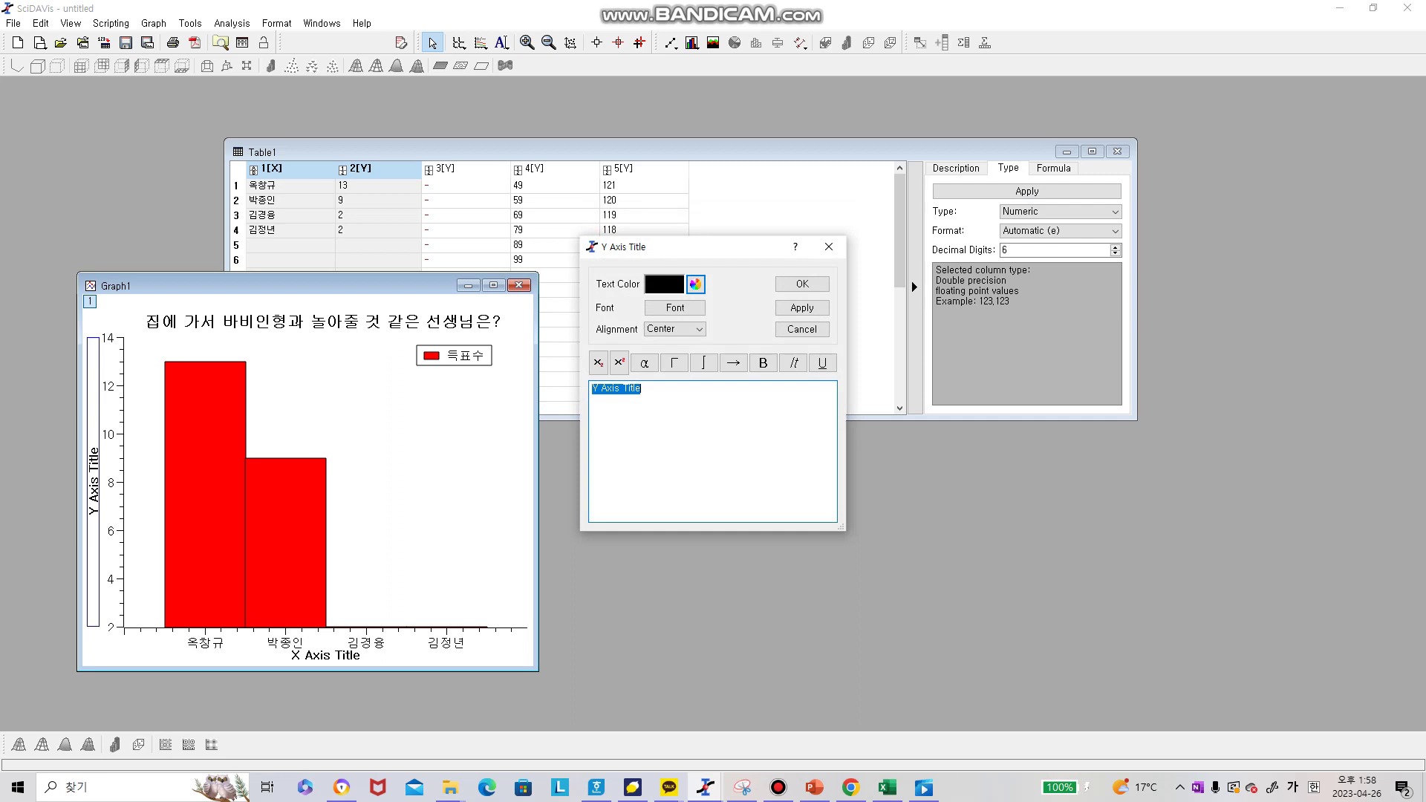
{"action": "left_click", "coordinate": [641, 388]}
{"action": "key", "text": "ctrl+a"}
{"action": "type", "text": "드"}
{"action": "type", "text": "표수"}
{"action": "left_click", "coordinate": [801, 284]}
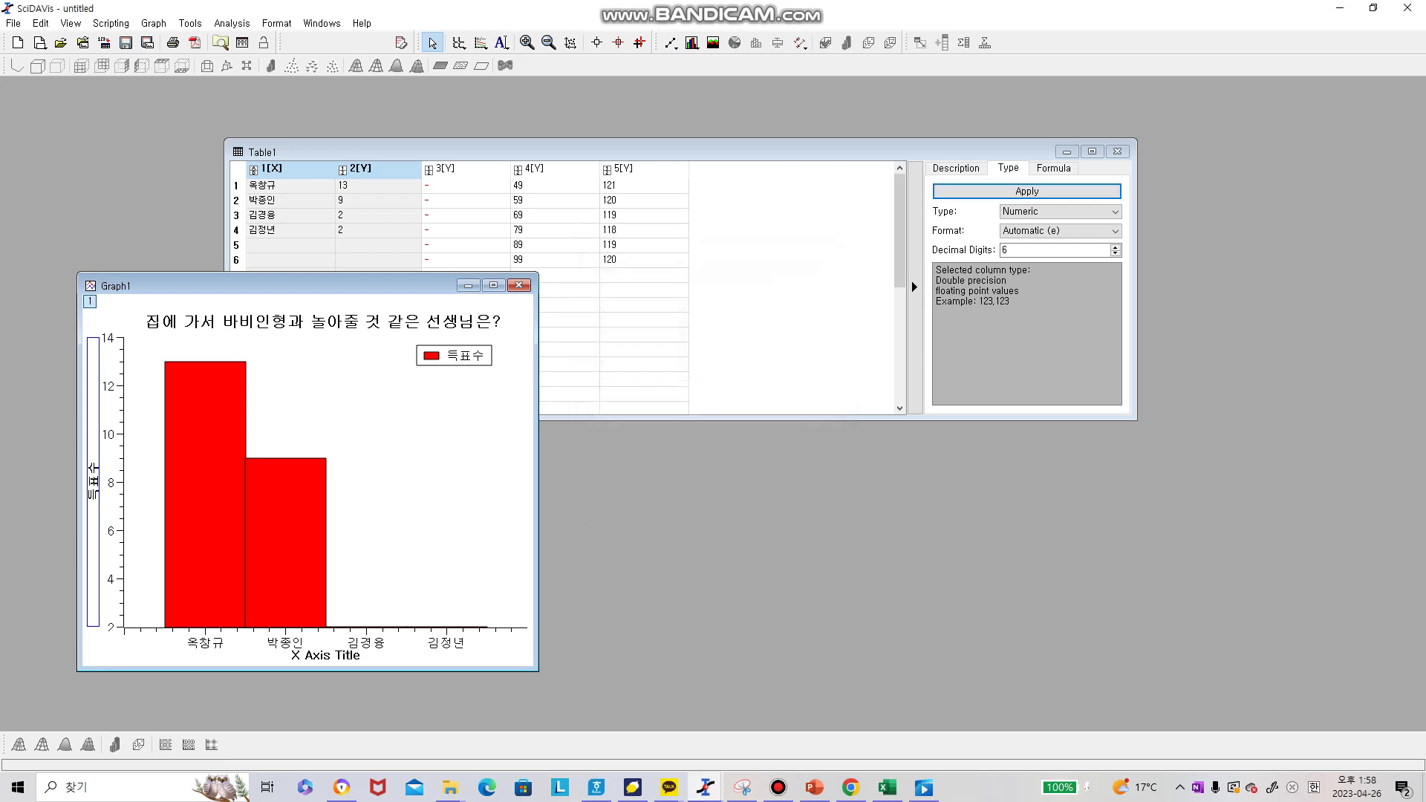
Replace the bar graph's X axis title with "선생님 성함"
{"action": "double_click", "coordinate": [325, 655]}
{"action": "left_click", "coordinate": [641, 387]}
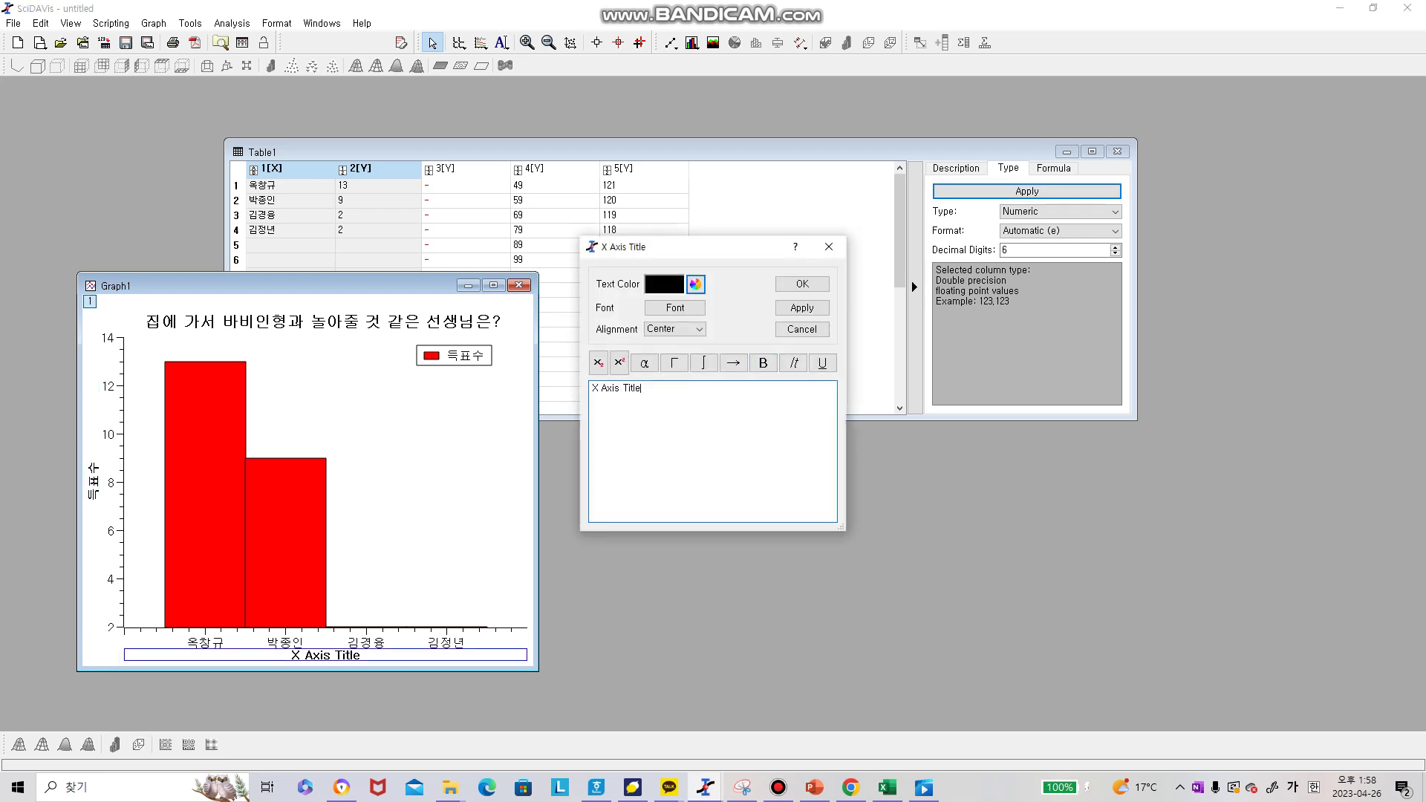
{"action": "key", "text": "BackSpace"}
{"action": "key", "text": "BackSpace"}
{"action": "key", "text": "BackSpace"}
{"action": "key", "text": "BackSpace"}
{"action": "key", "text": "BackSpace"}
{"action": "type", "text": "선생님 성함"}
{"action": "left_click", "coordinate": [800, 284]}
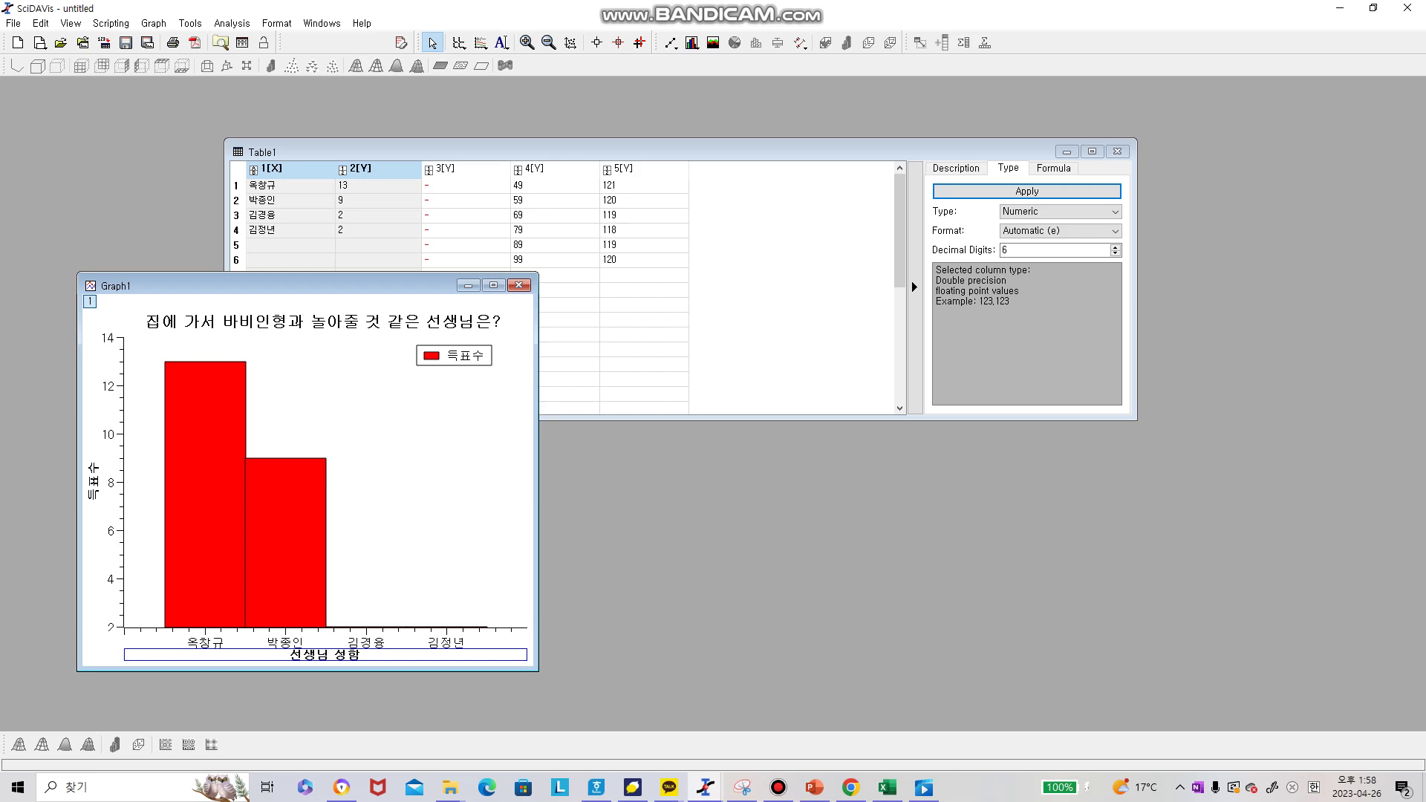
Check the Vertical Bars slide in PowerPoint, return to SciDAVis, and apply a left axis scale starting from 0 to the bar graph
{"action": "left_click", "coordinate": [814, 786]}
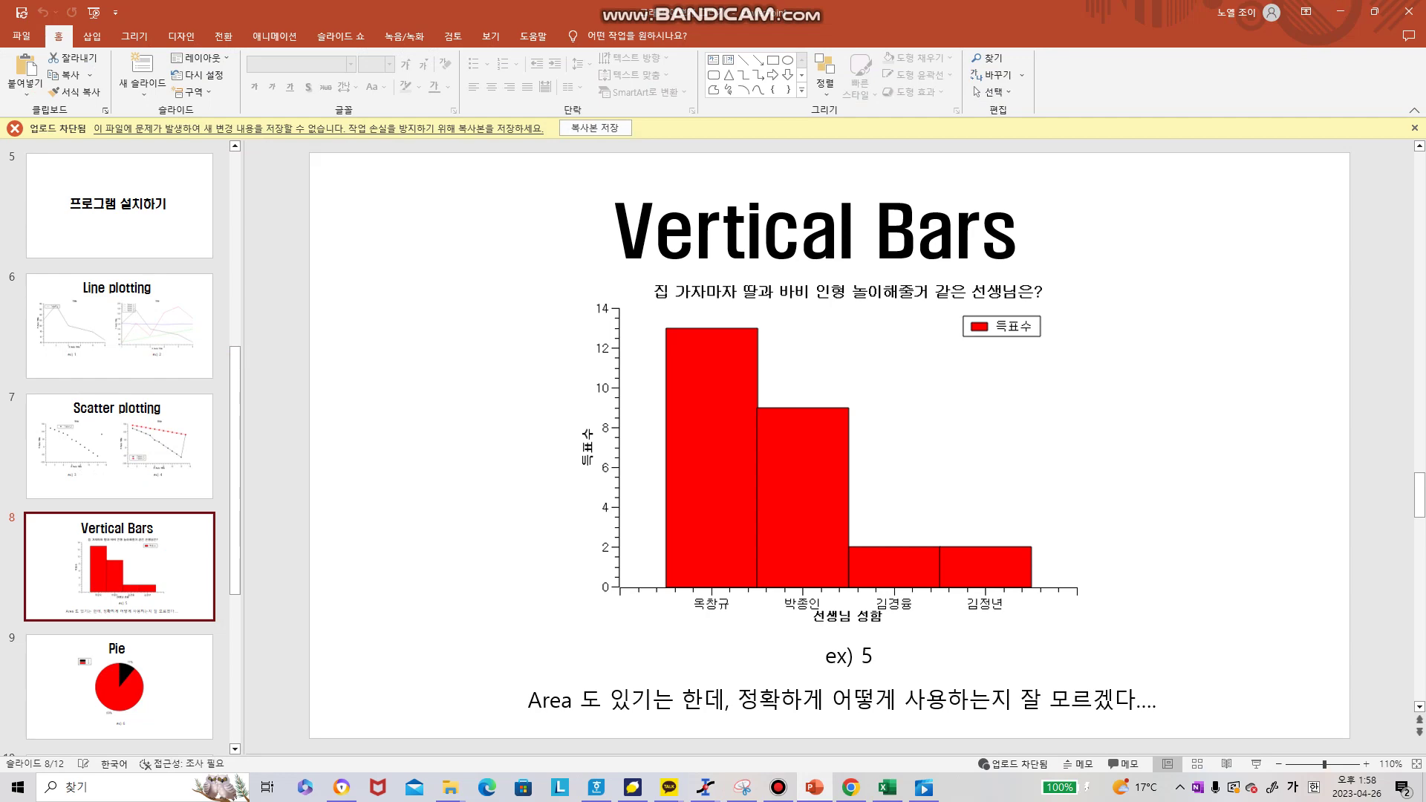
{"action": "left_click", "coordinate": [1340, 10]}
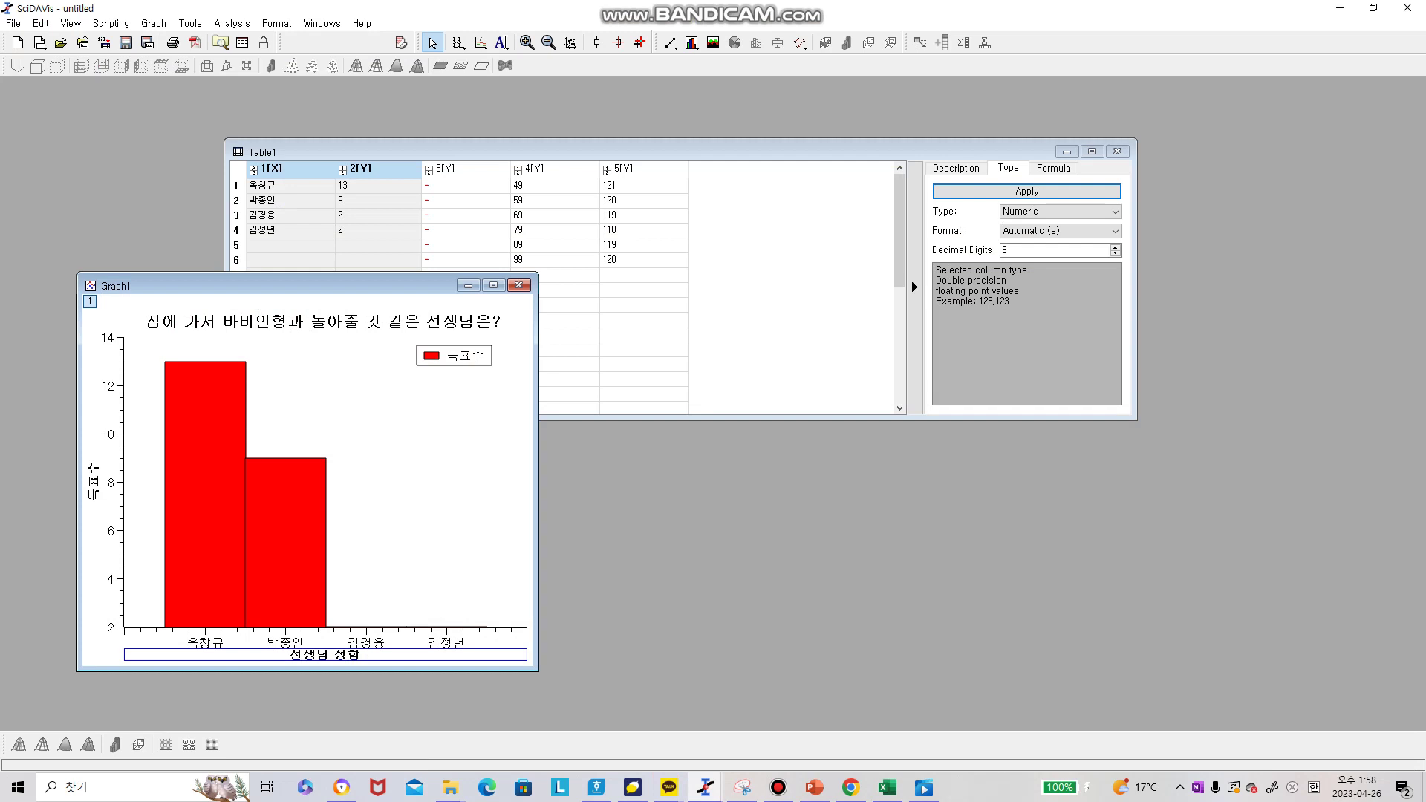
{"action": "key", "text": "Escape"}
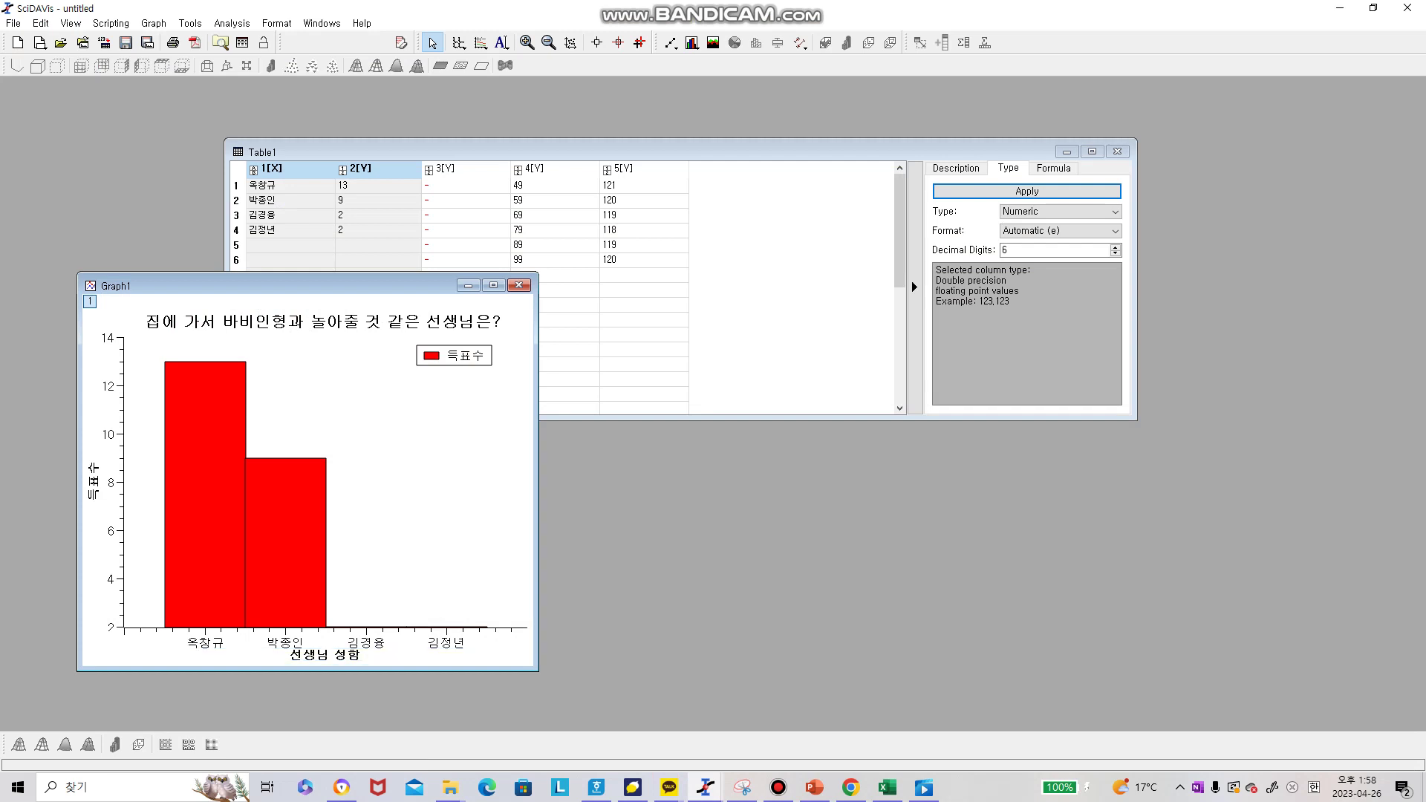
{"action": "key", "text": "ctrl+alt+s"}
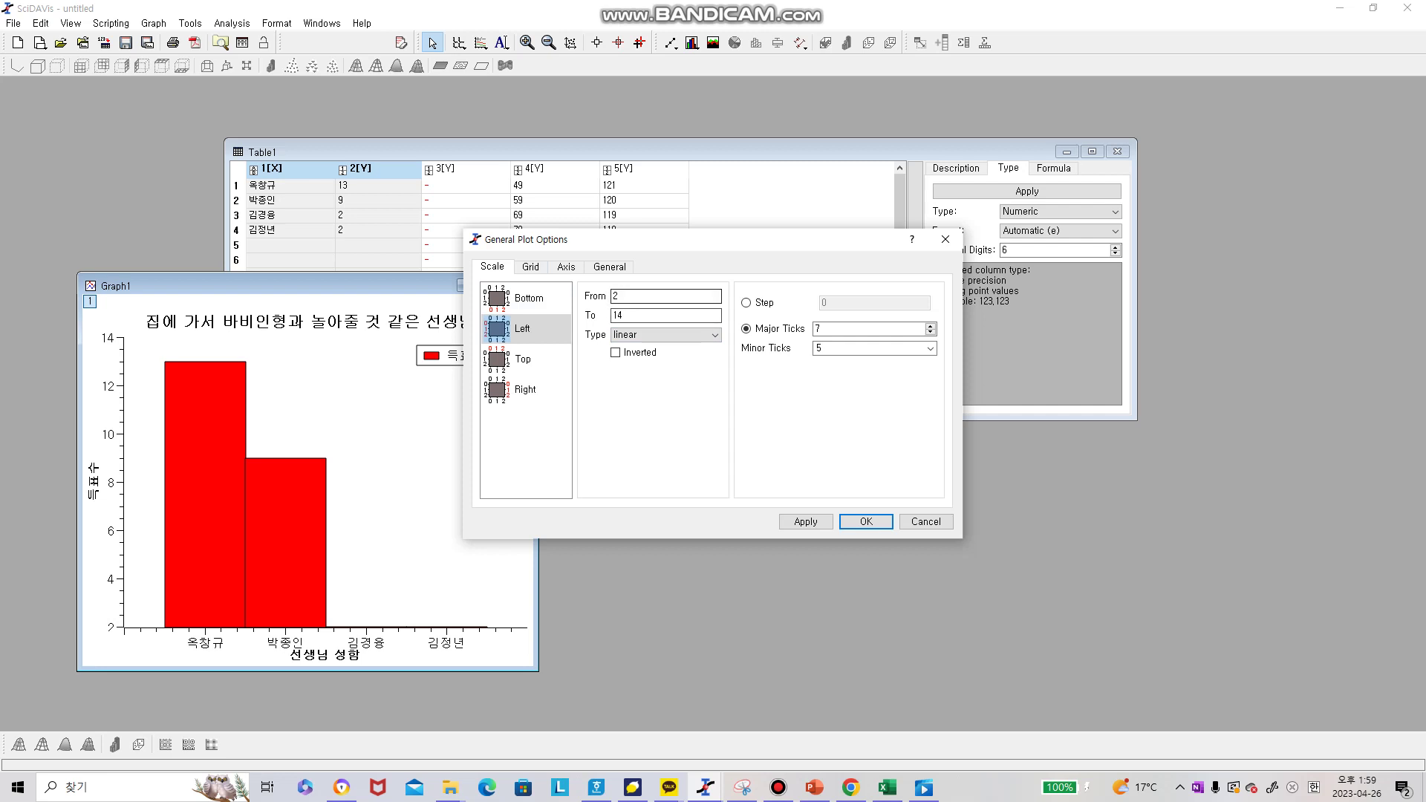
{"action": "left_click", "coordinate": [617, 295]}
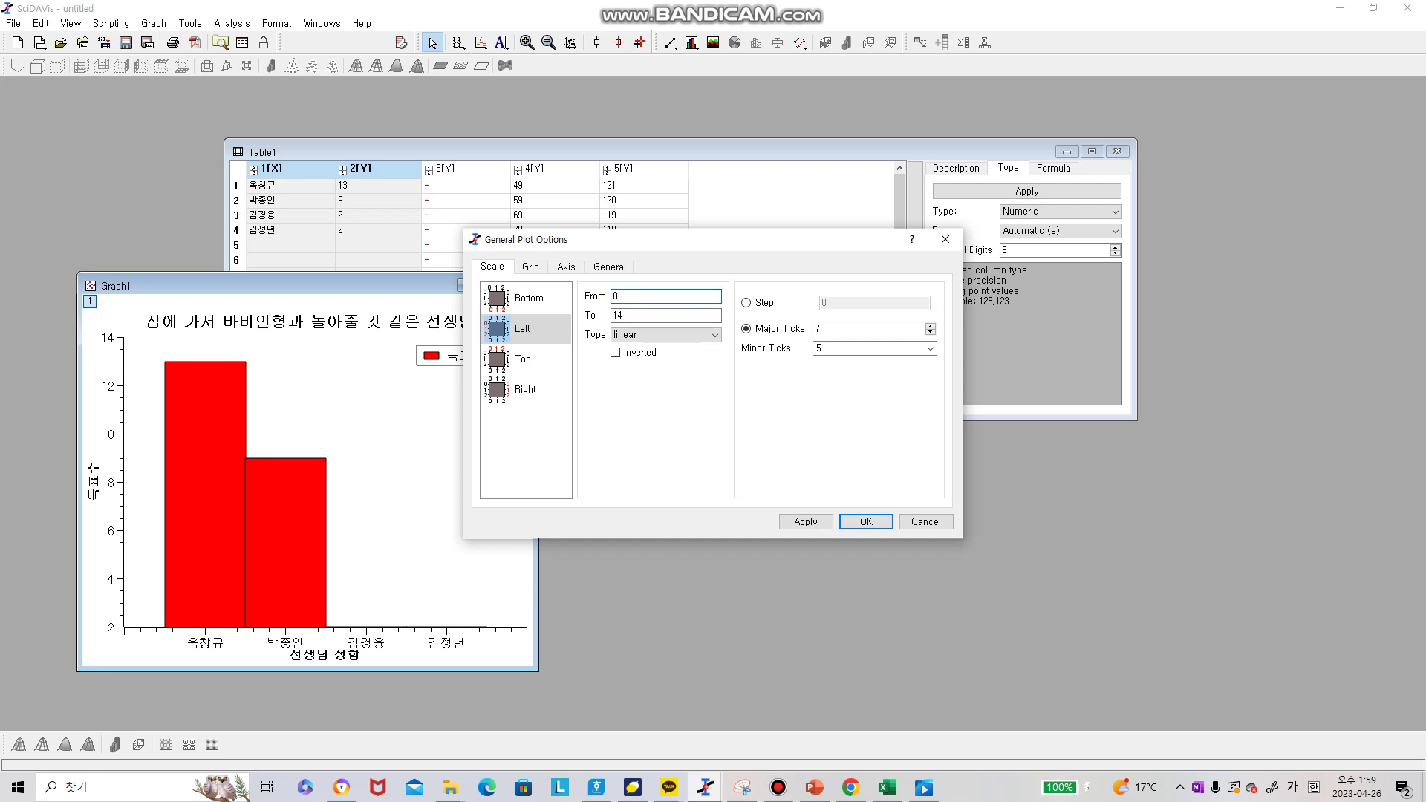
{"action": "left_click", "coordinate": [823, 520]}
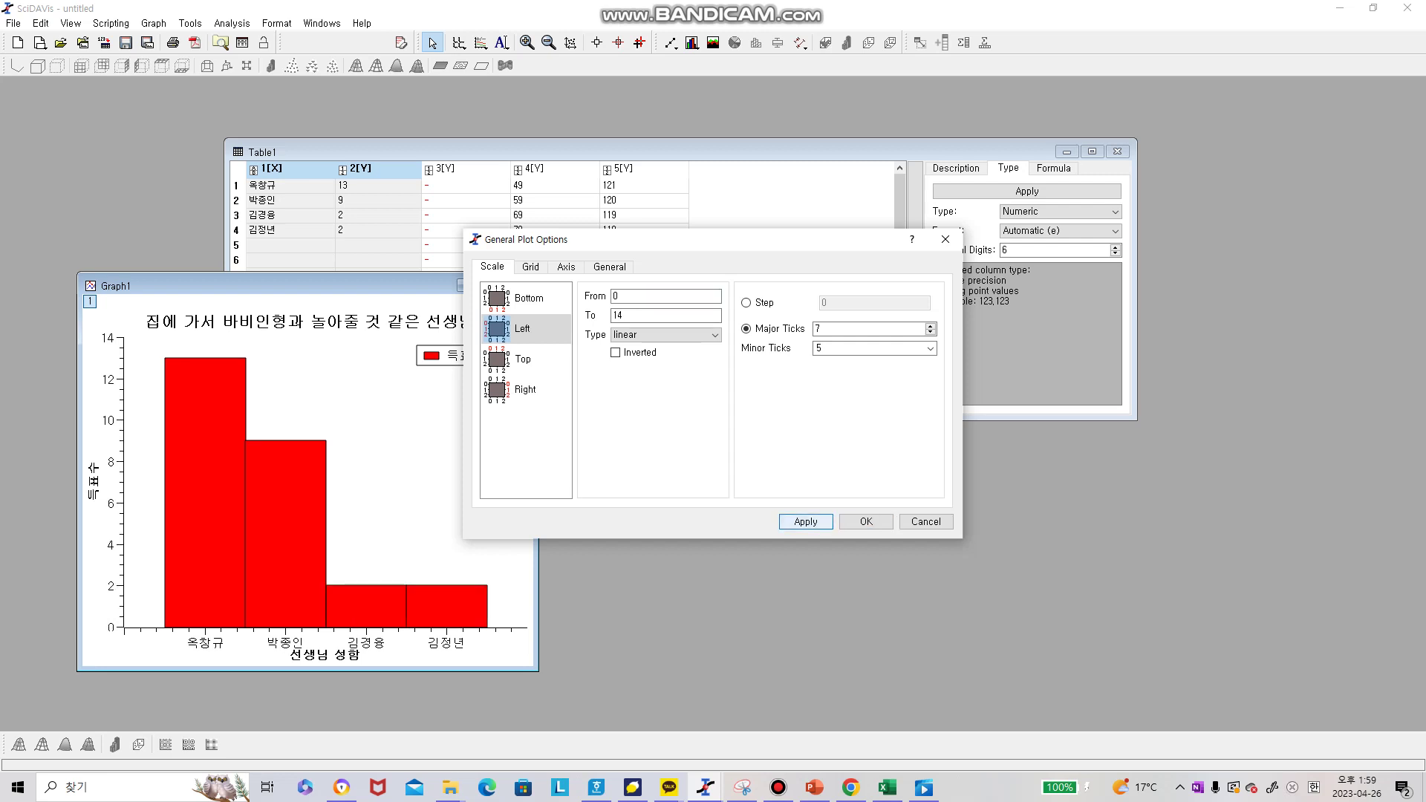